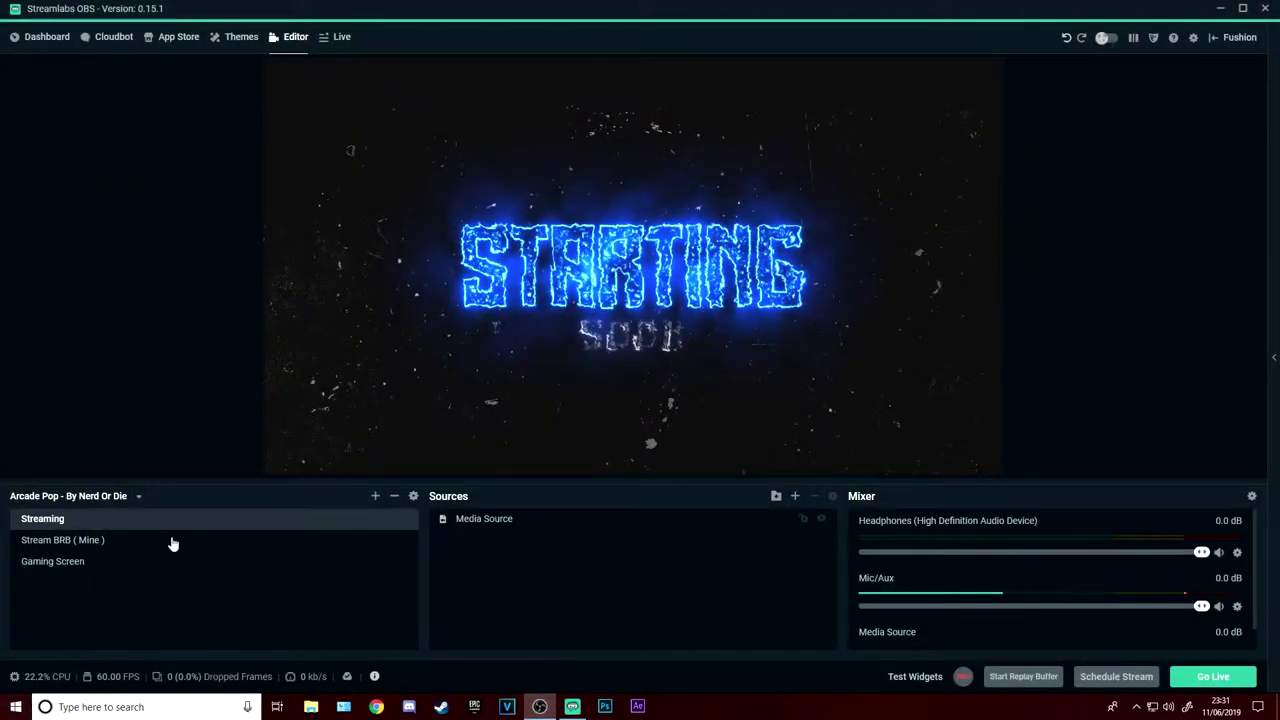
Switch the streaming app to the BRB scene and back, then minimize it.
left_click(172, 541)
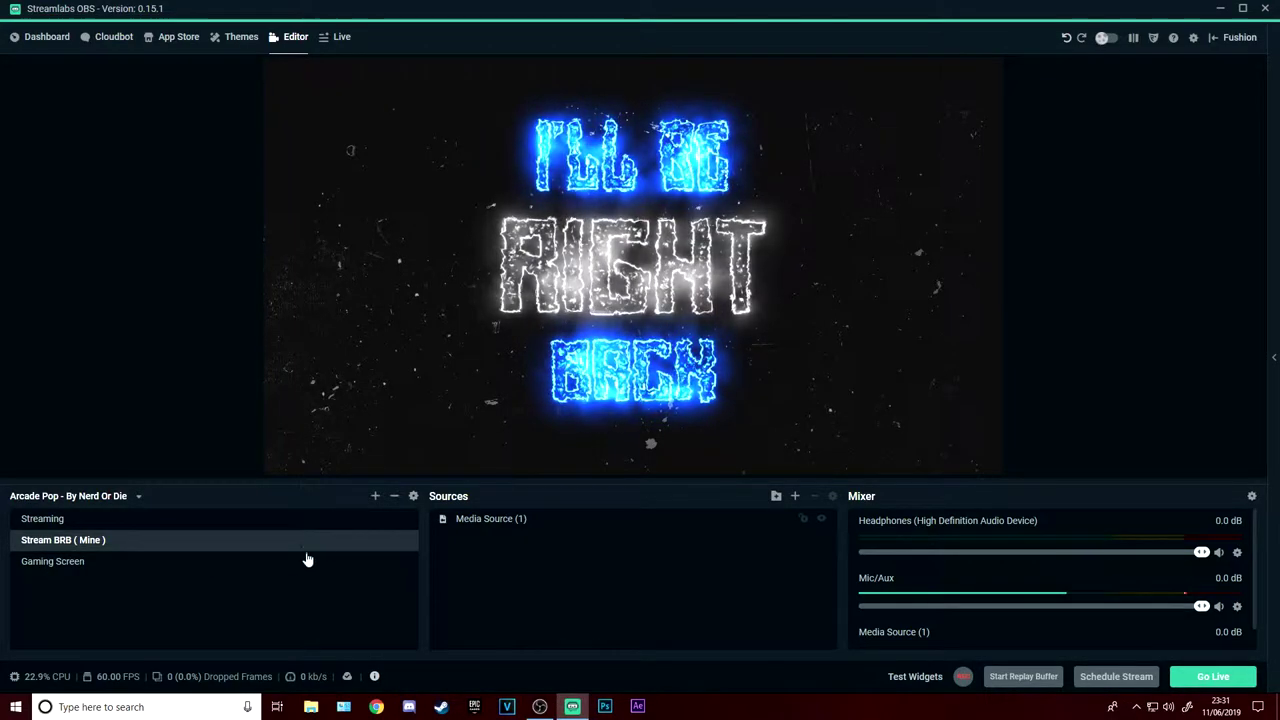
left_click(100, 521)
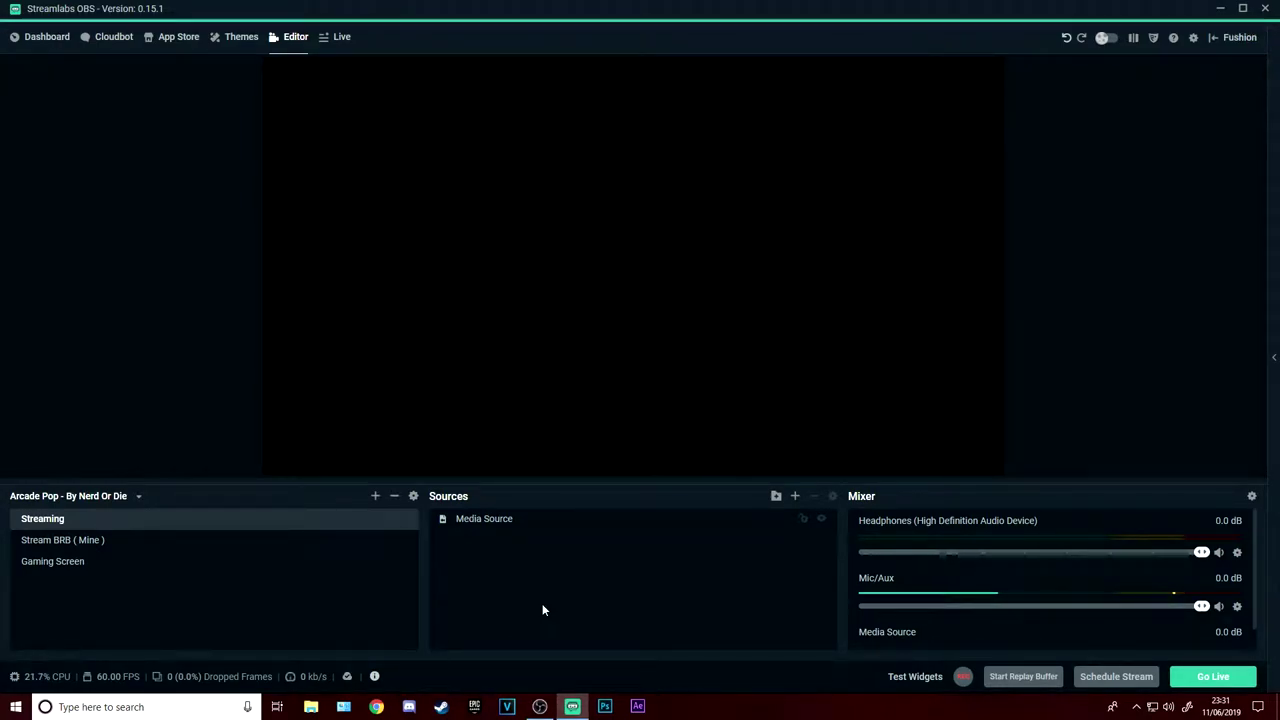
left_click(1220, 8)
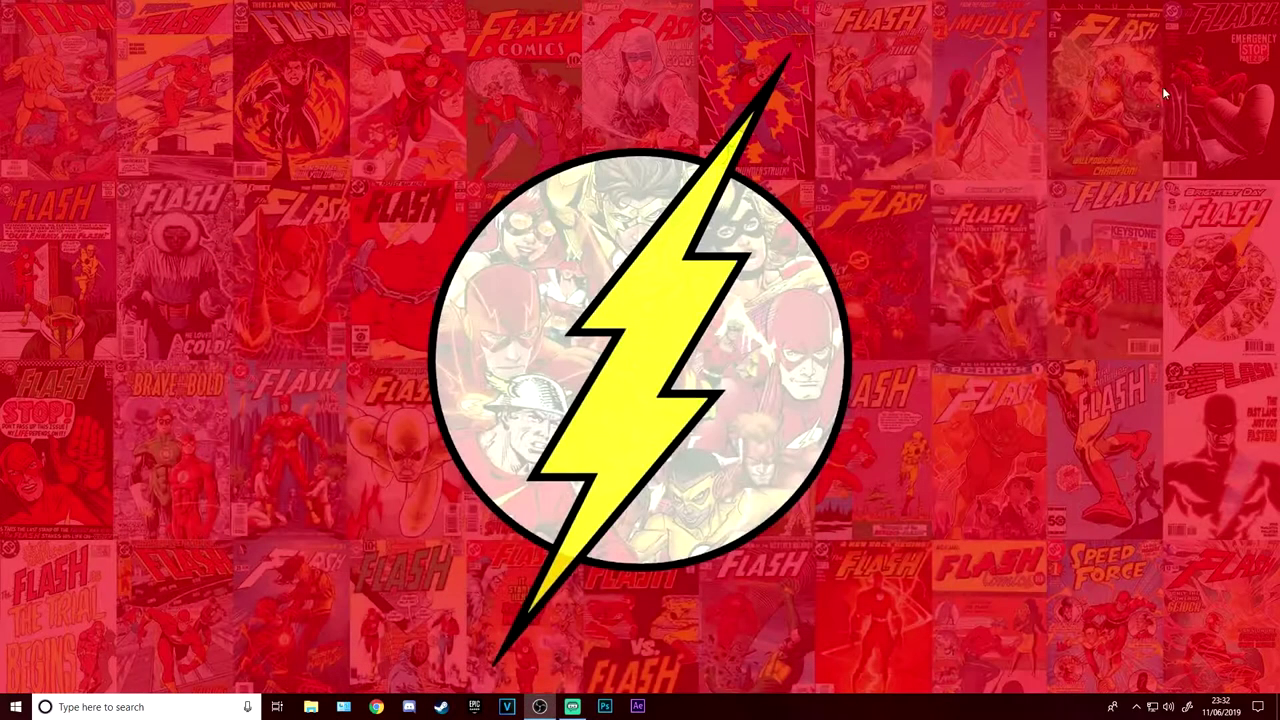
Create the 1920×1080, 60 fps, 8-second composition named 'Logo Design'.
left_click(637, 706)
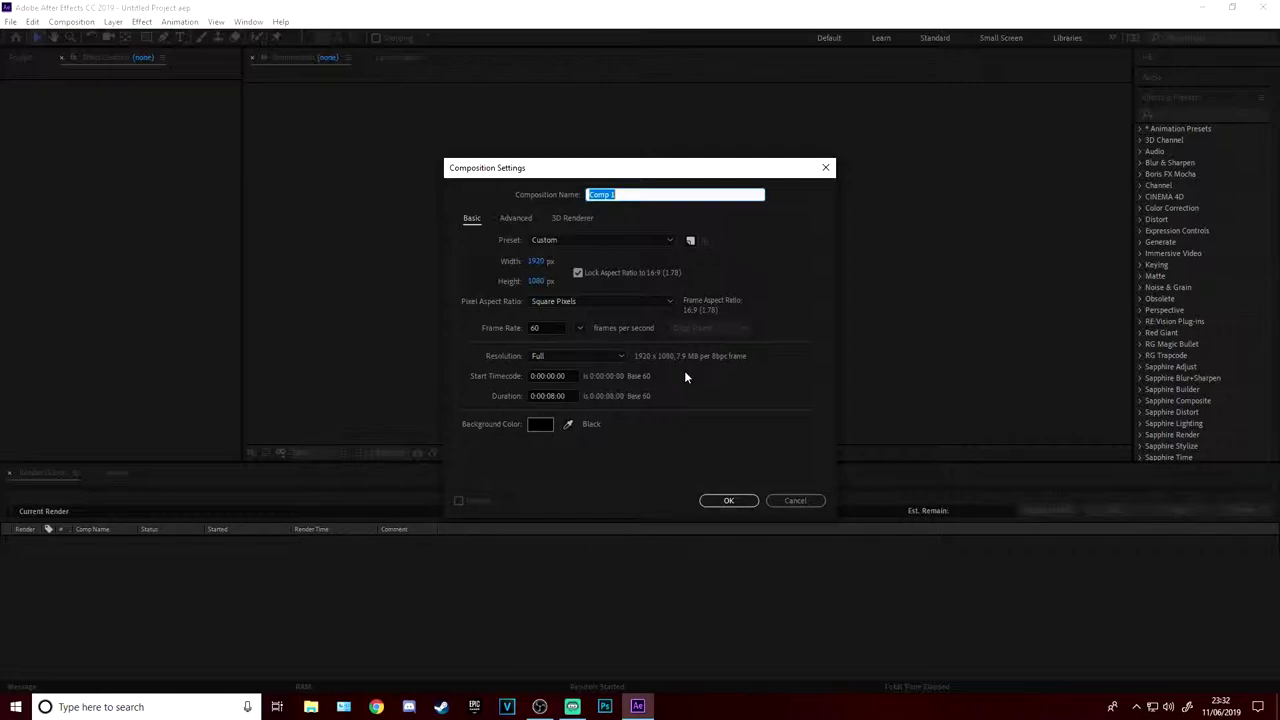
type("Logo Design")
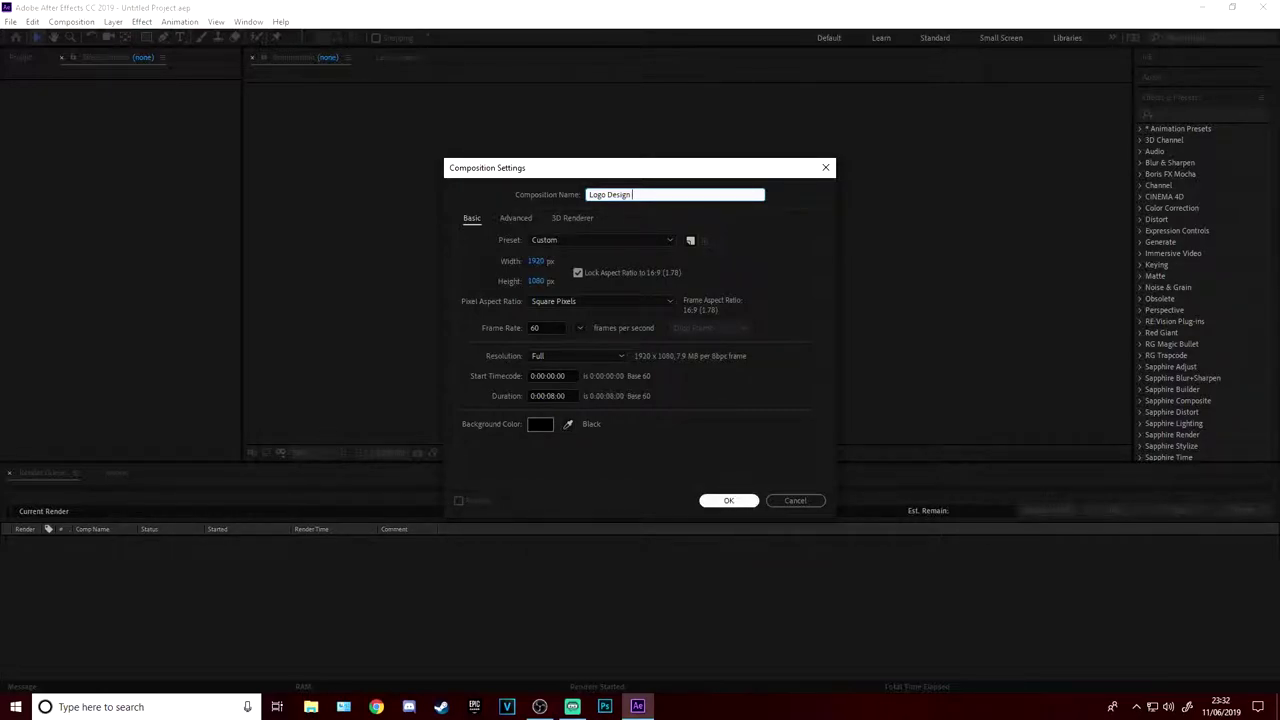
left_click(728, 500)
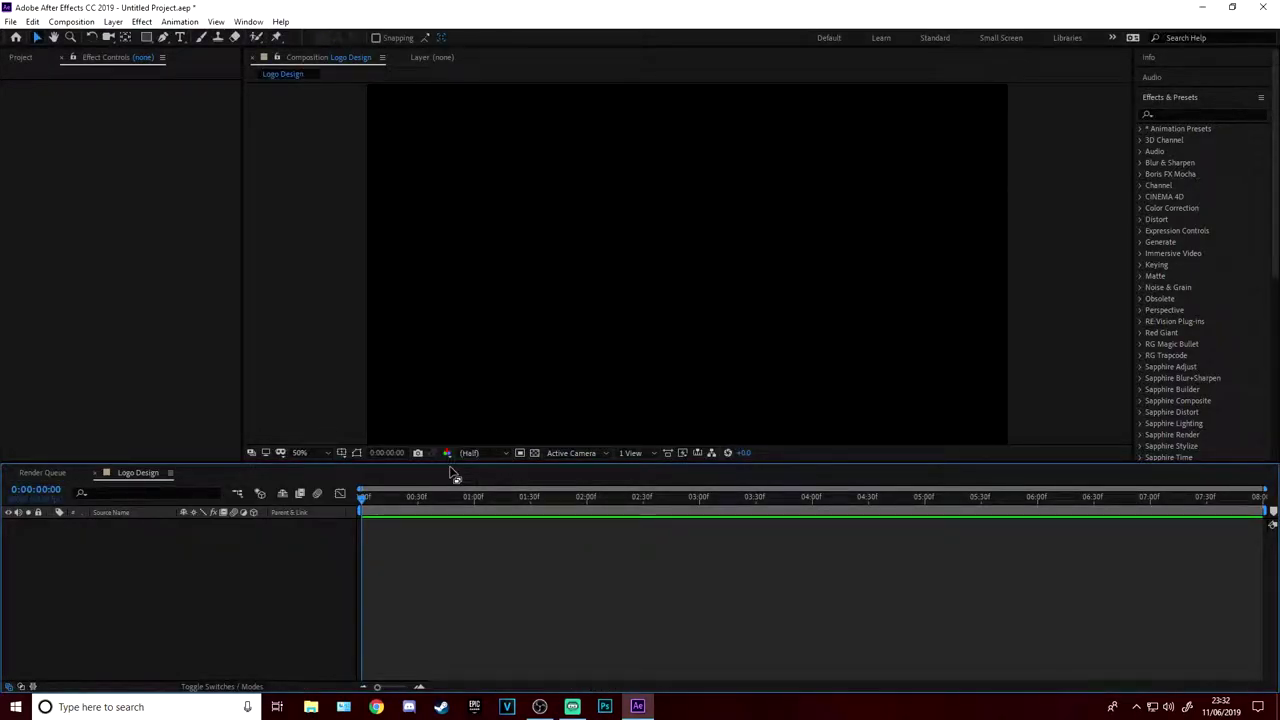
Drag Grey And Black Logo.png from File Explorer into the Logo Design composition.
left_click(311, 706)
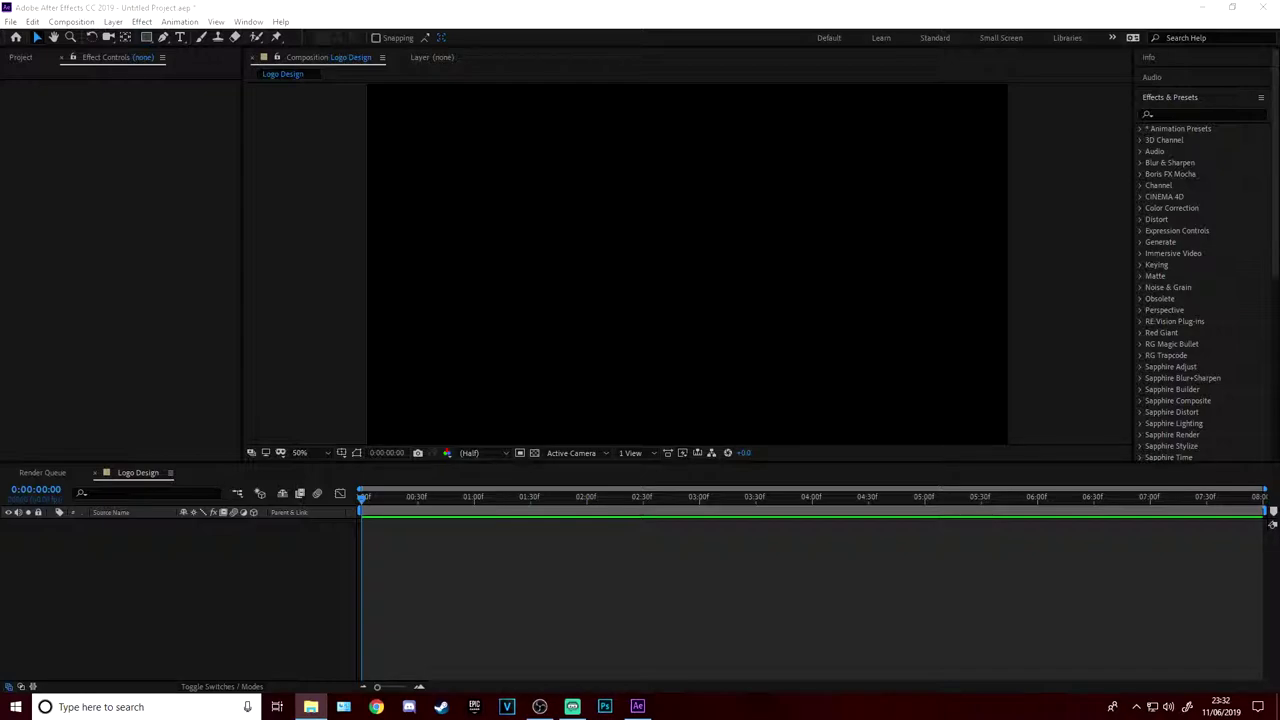
left_click_drag(0, 340, 136, 541)
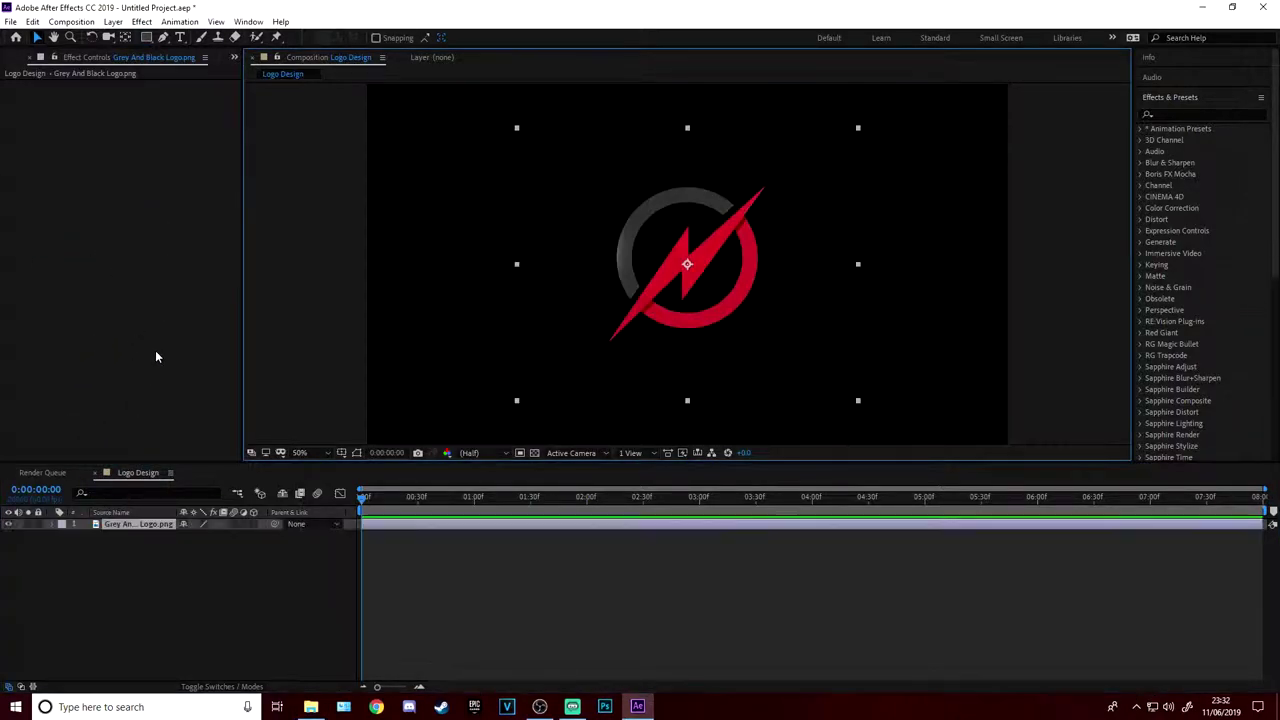
left_click(327, 278)
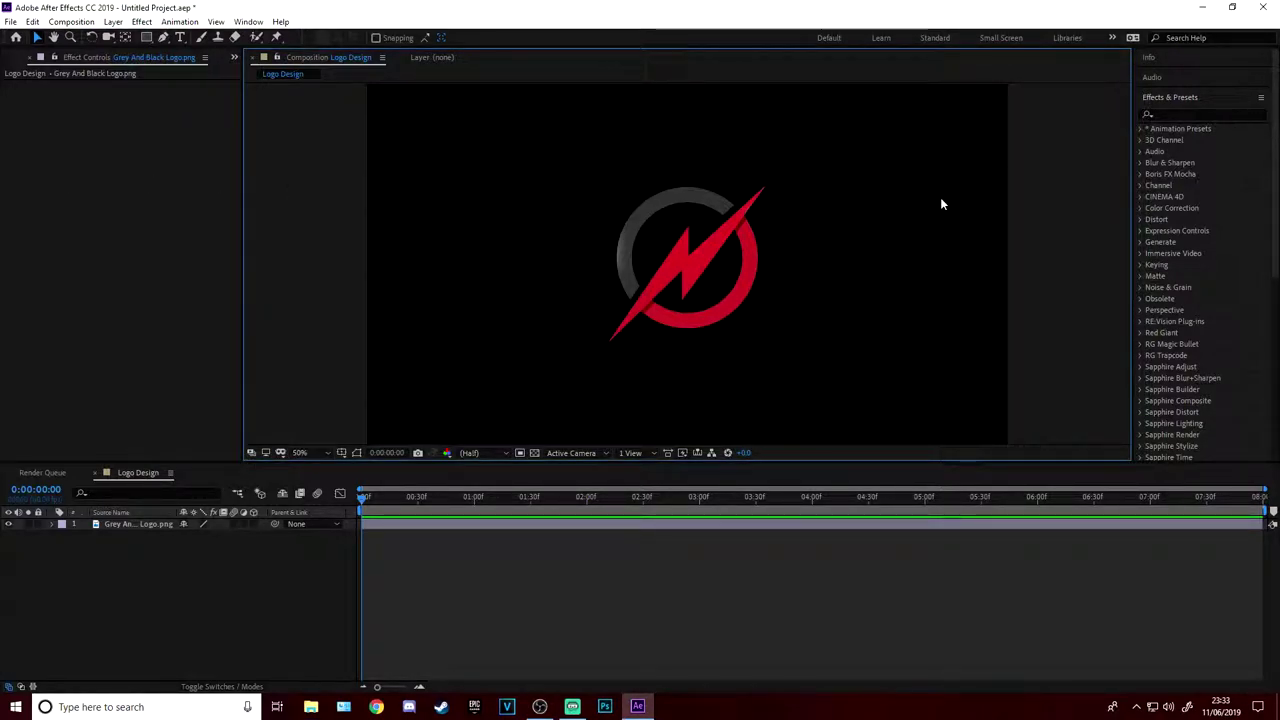
Search Effects & Presets for 'saber' to find the Saber effect.
left_click(1169, 112)
type("saber")
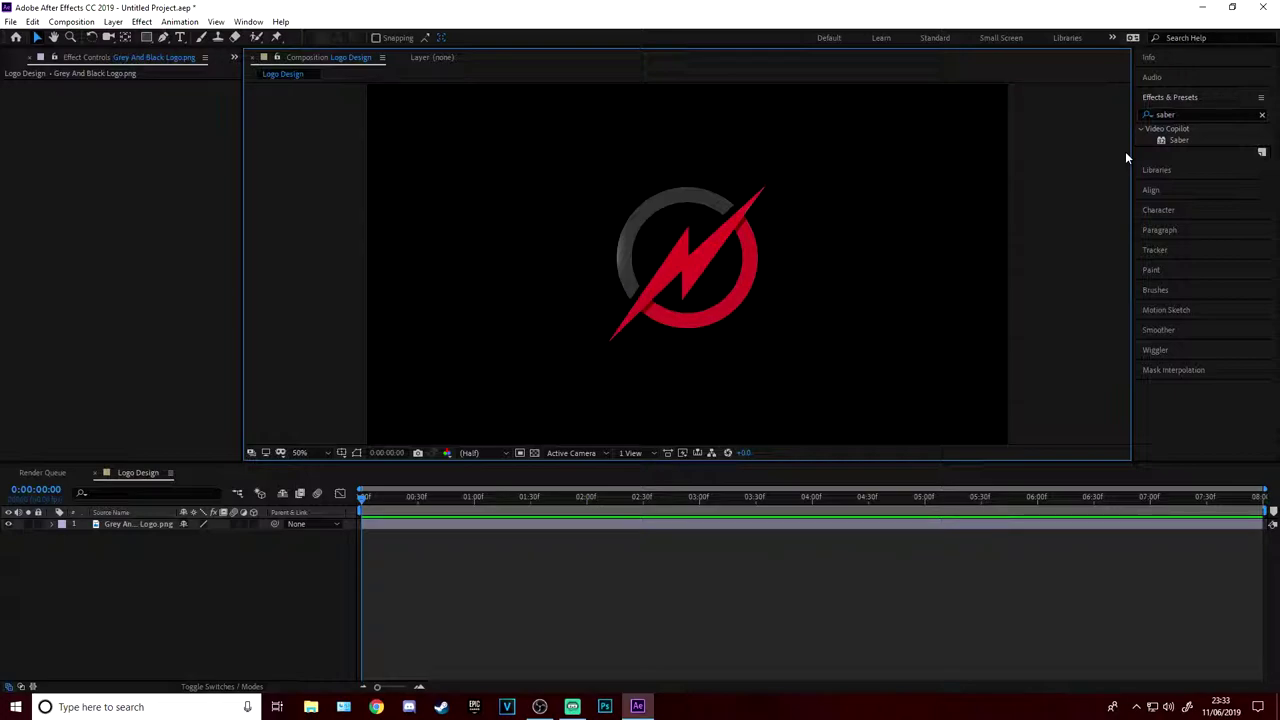
left_click_drag(1178, 140, 348, 345)
left_click_drag(885, 264, 124, 535)
Pre-compose the logo layer, leaving all attributes in Logo Design.
right_click(130, 524)
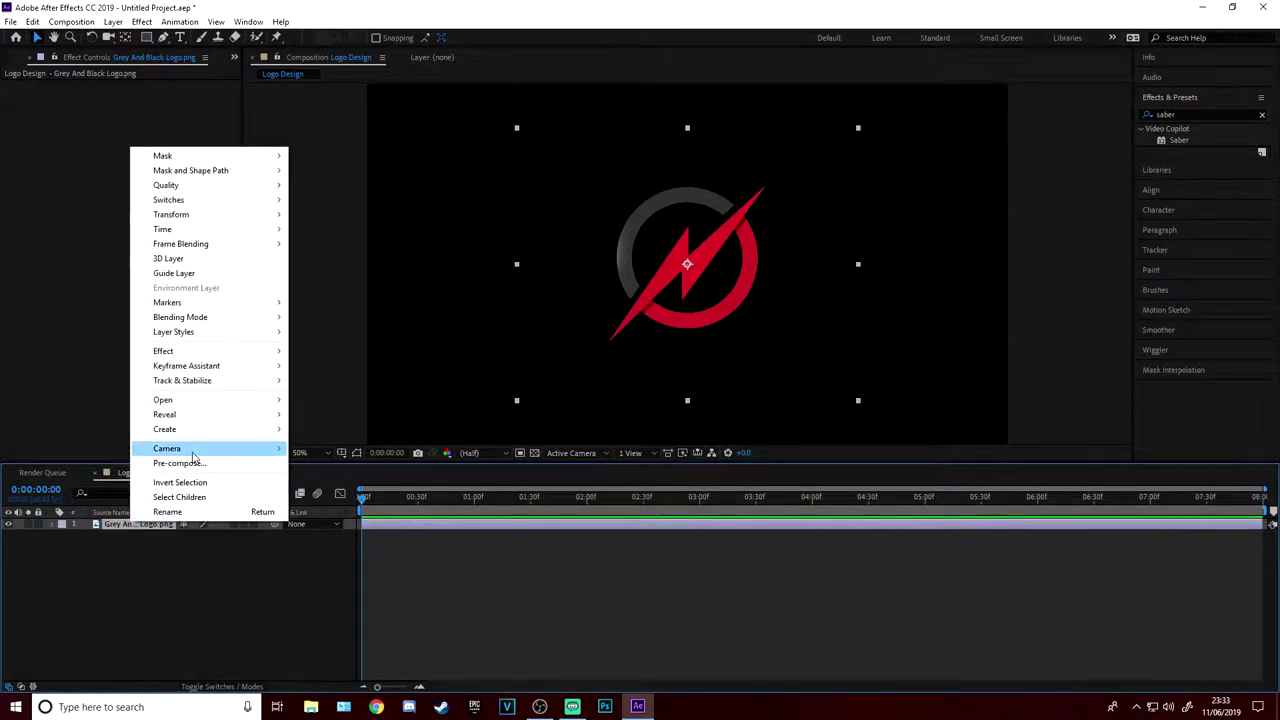
left_click(198, 464)
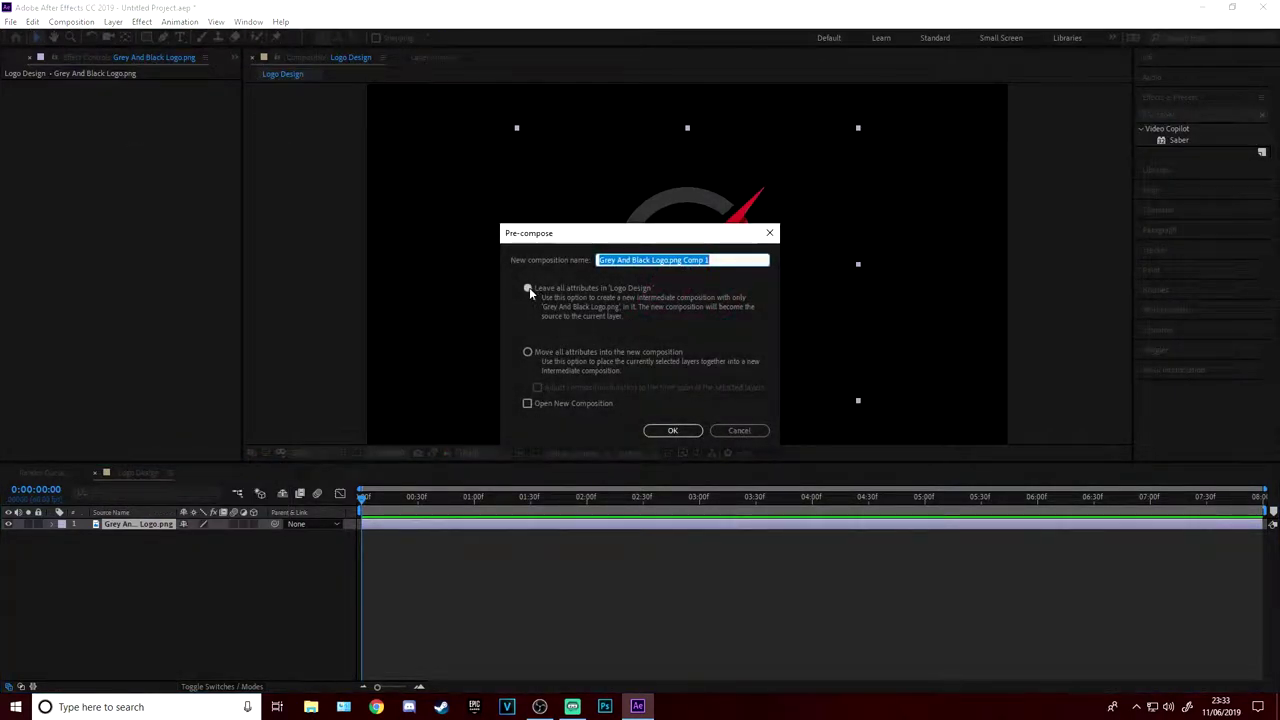
left_click(529, 289)
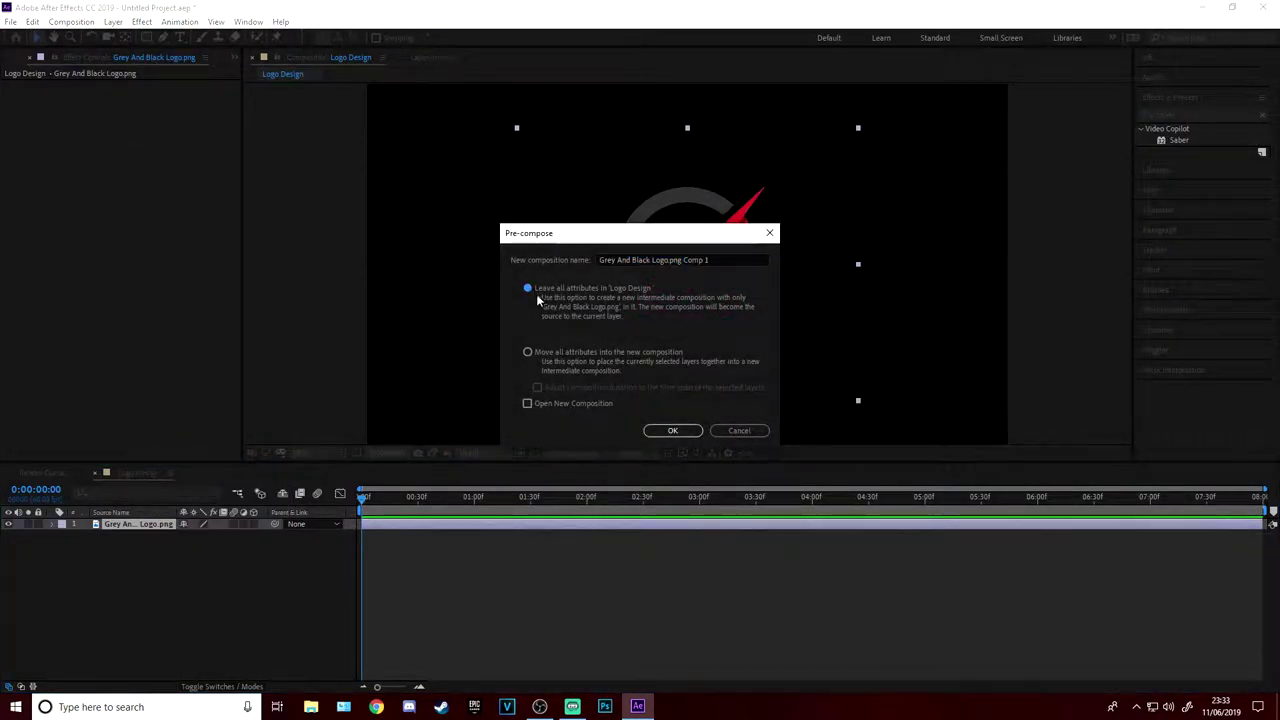
left_click(665, 430)
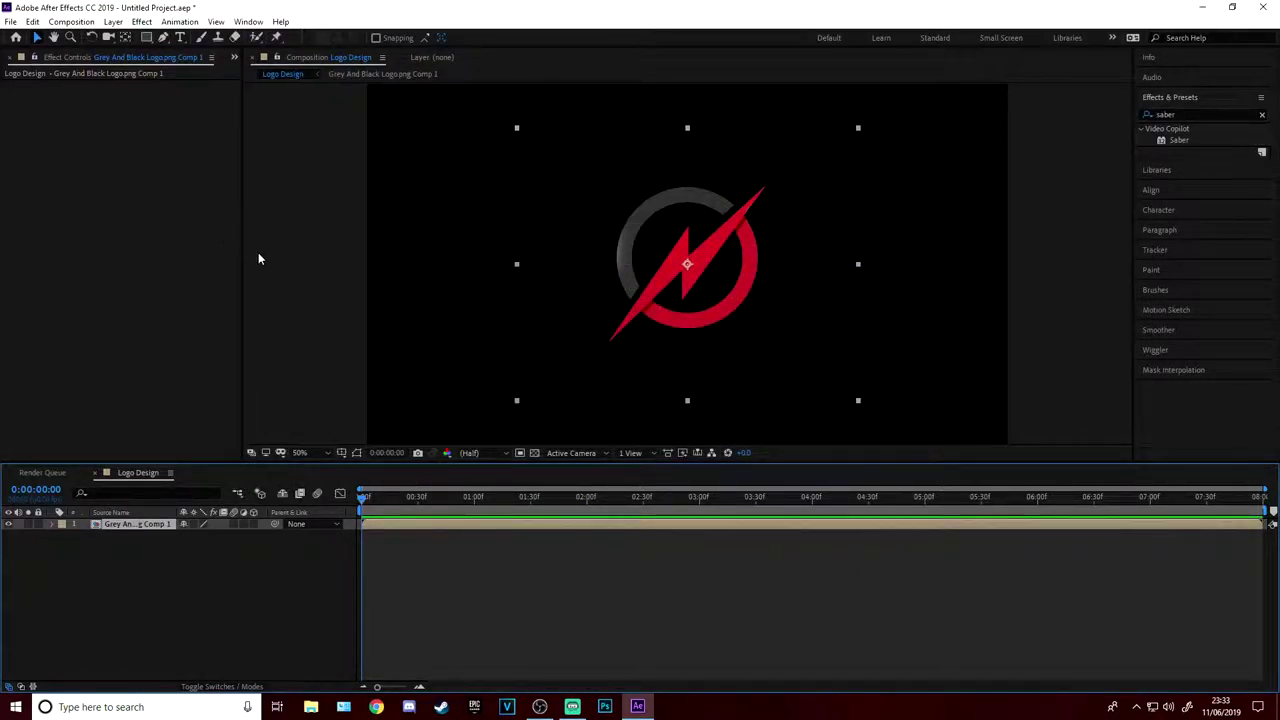
left_click(474, 306)
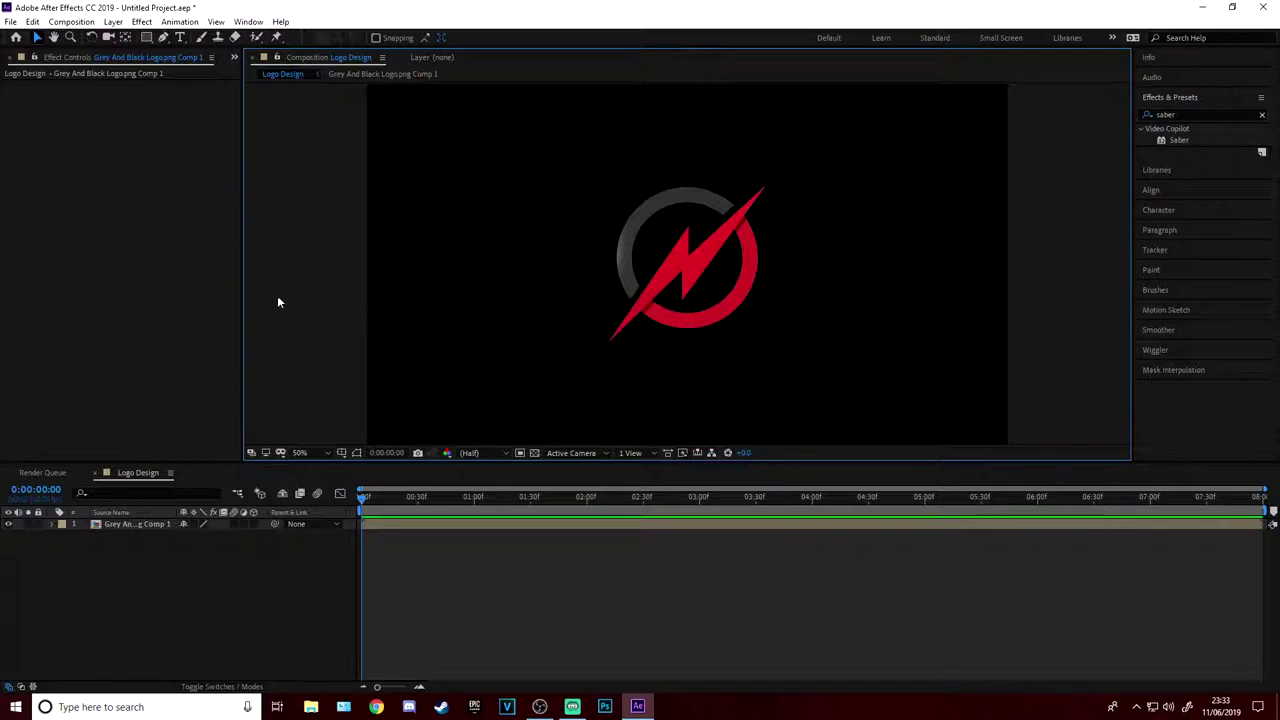
left_click(175, 143)
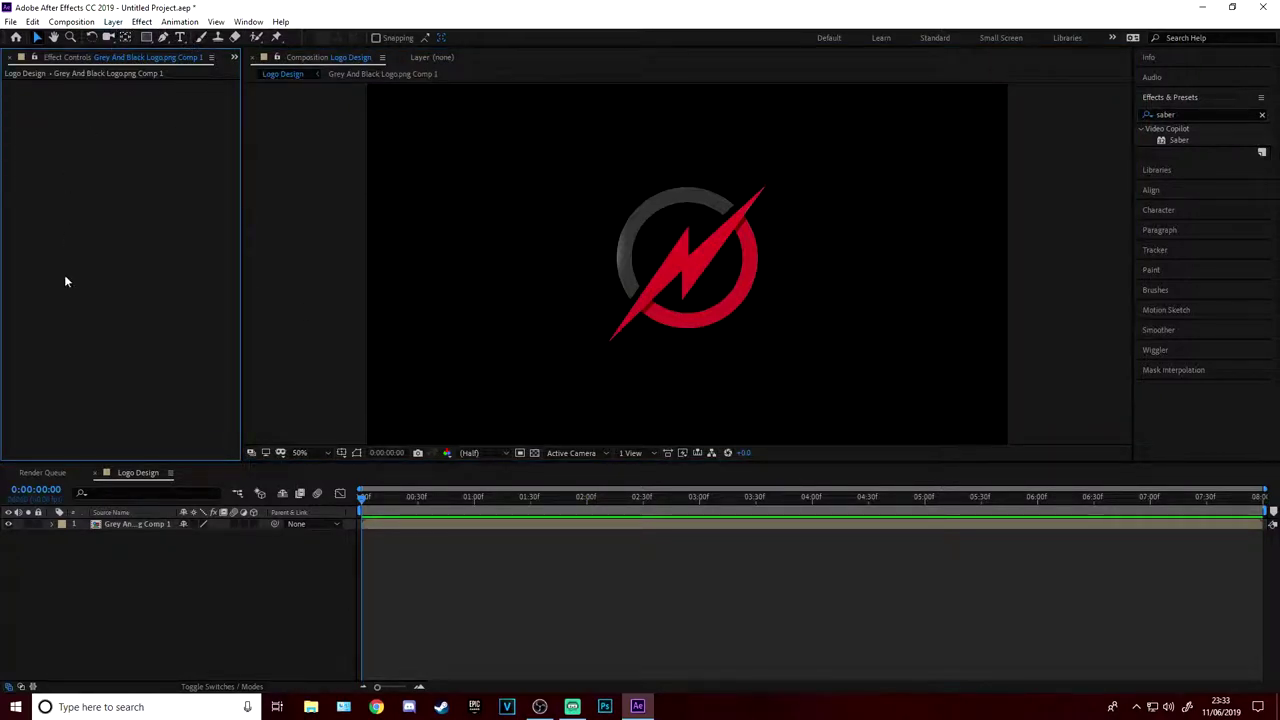
Auto-trace the pre-composed logo into masks and briefly toggle the mask outlines.
left_click(151, 523)
left_click(113, 22)
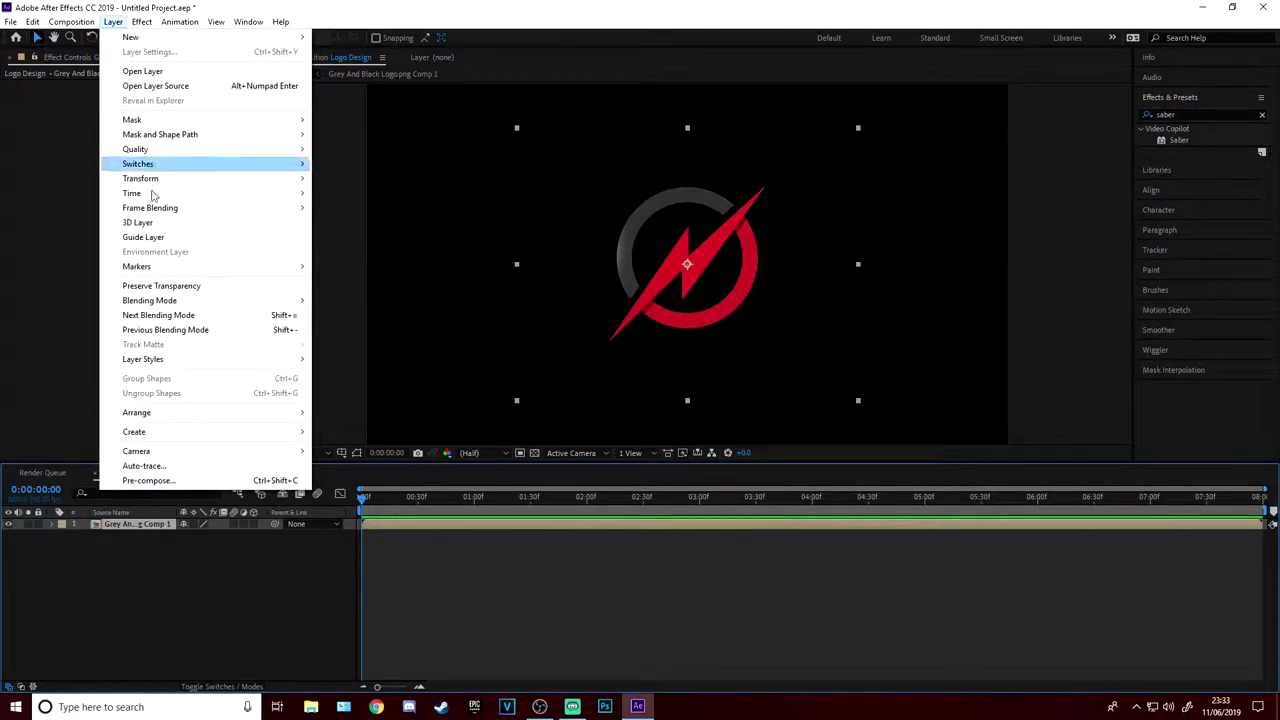
left_click(146, 467)
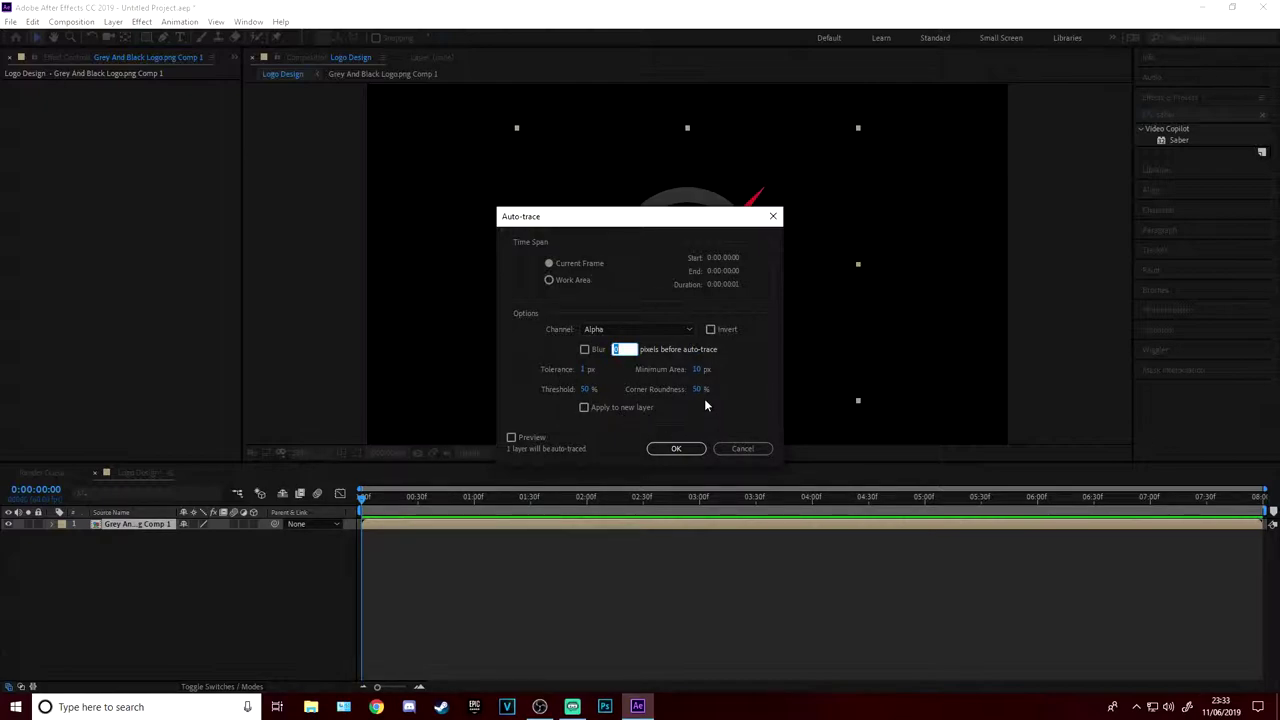
left_click(685, 450)
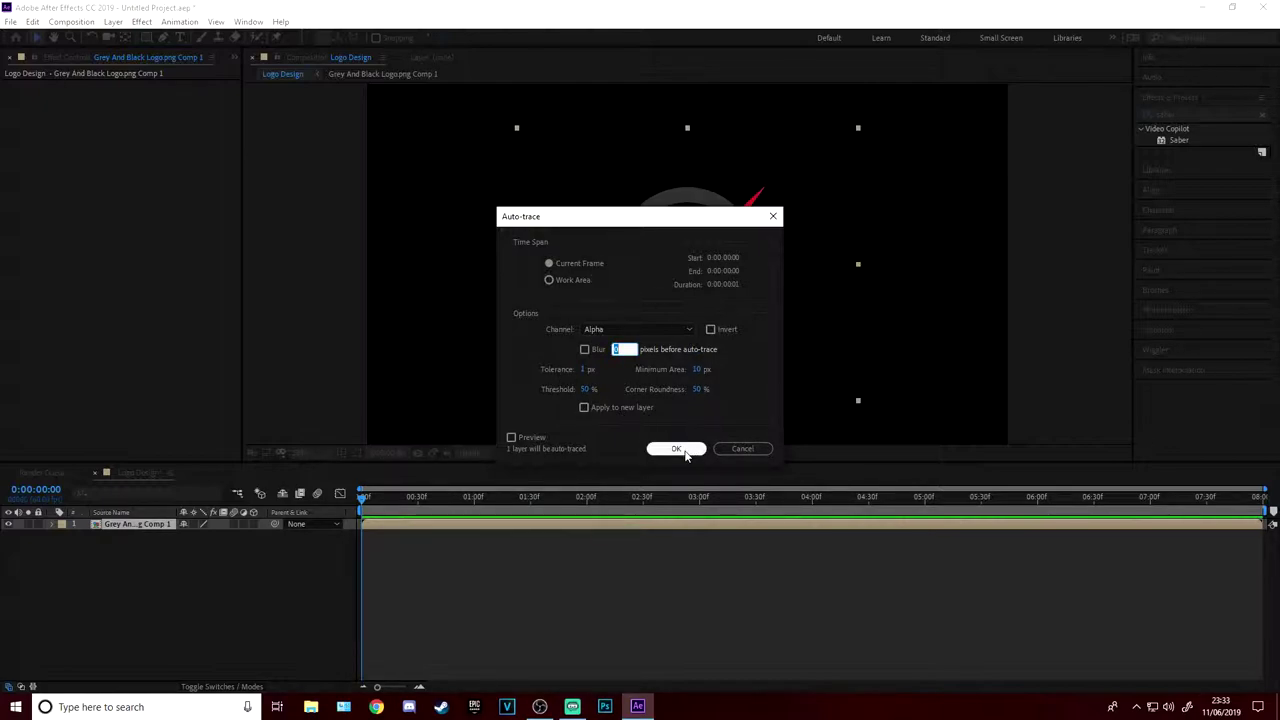
left_click(681, 450)
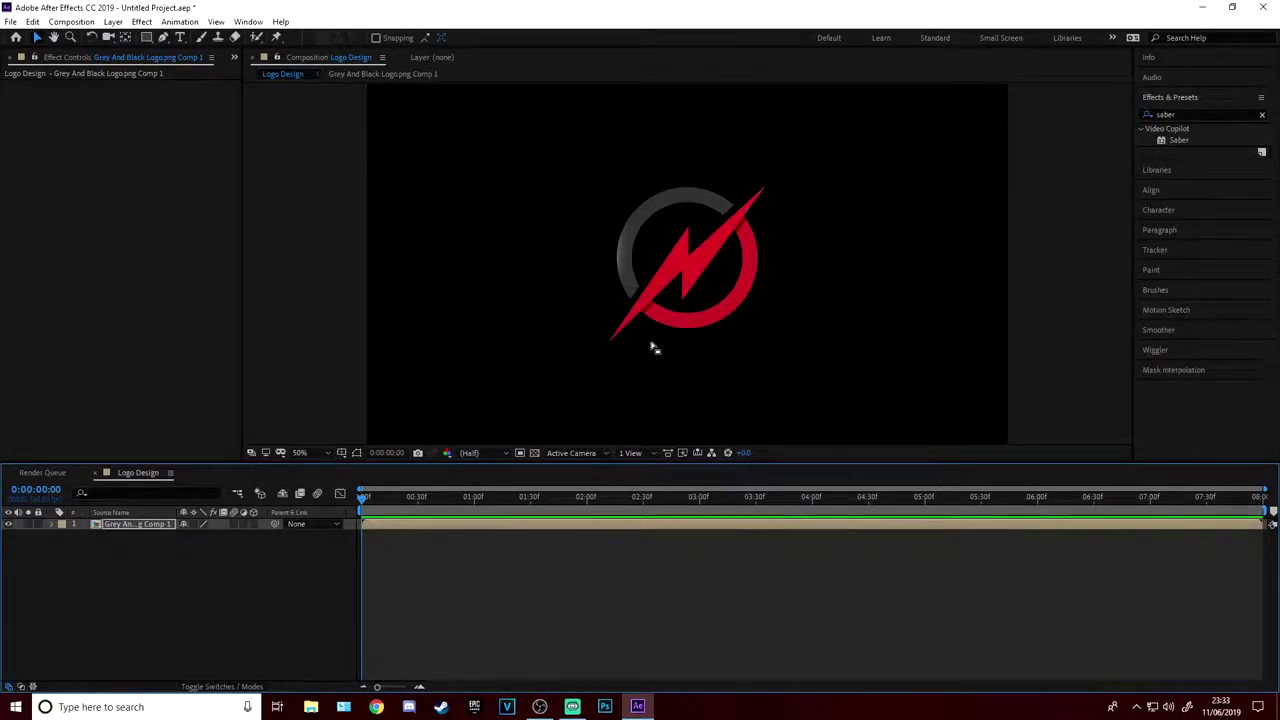
left_click(359, 452)
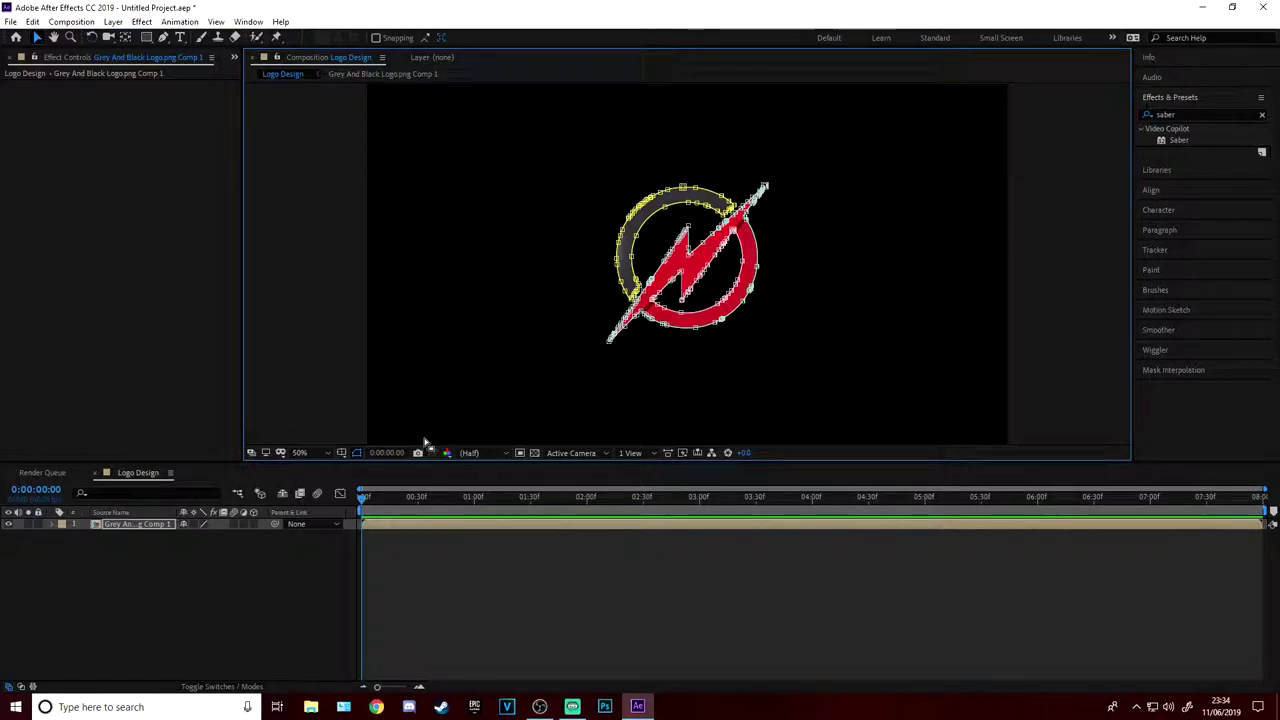
left_click(357, 453)
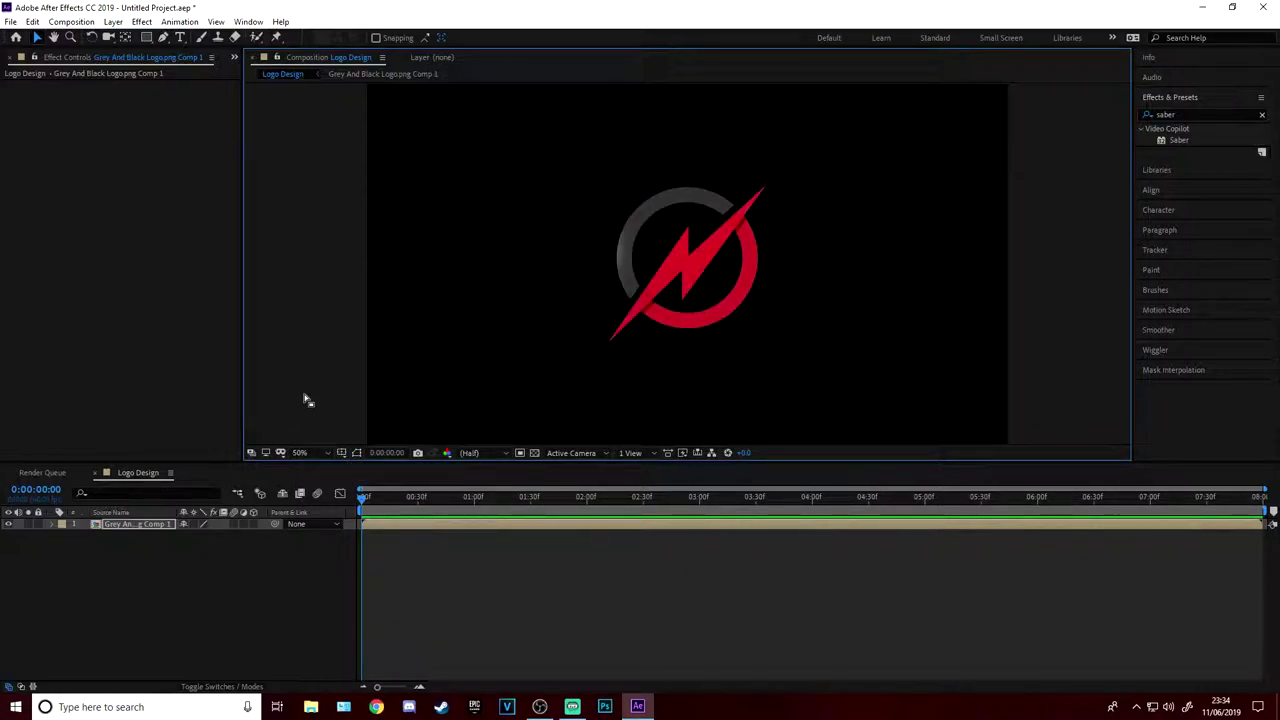
Apply Saber to the logo precomp and open its Customize Core type options.
left_click(1179, 141)
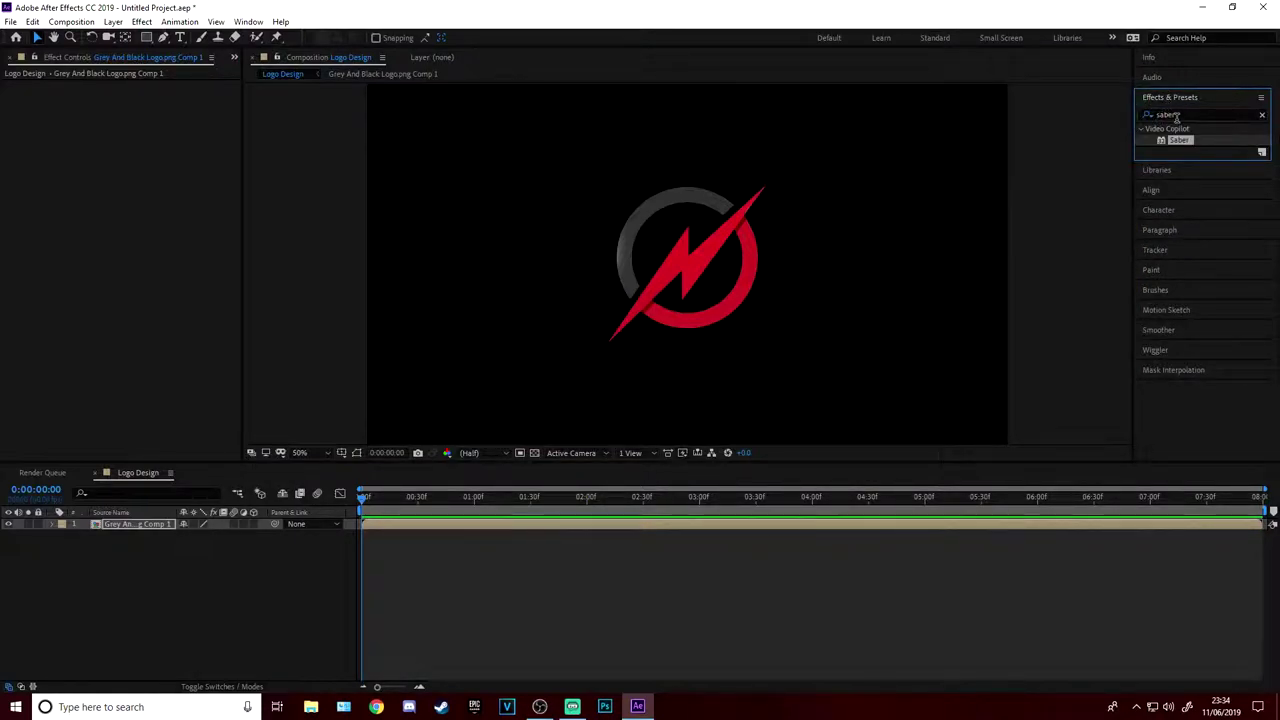
left_click_drag(1190, 143, 129, 530)
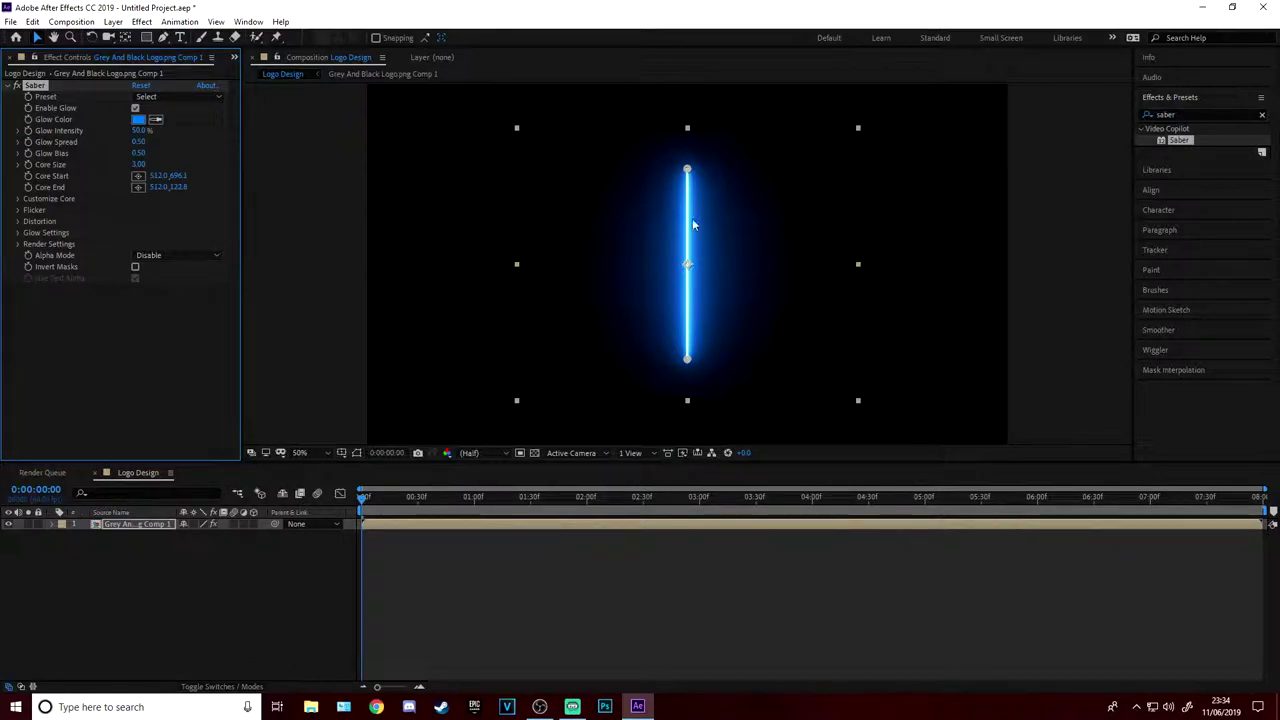
left_click(17, 199)
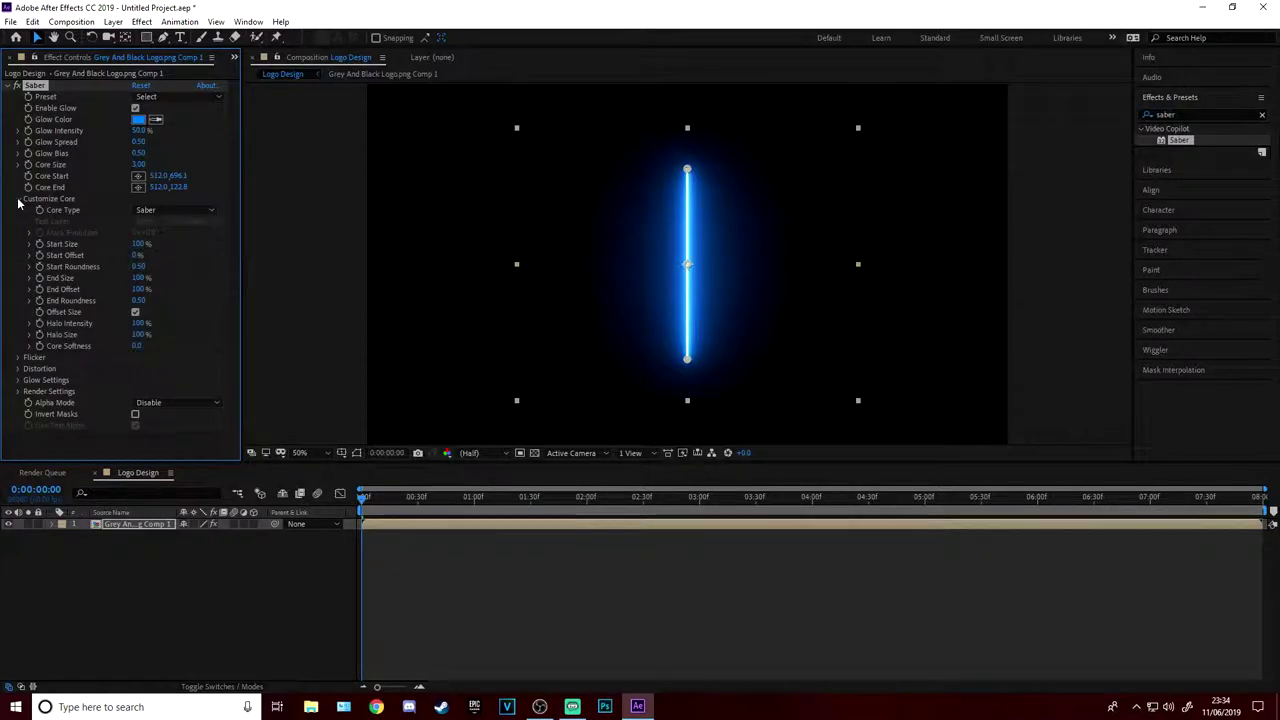
left_click(150, 212)
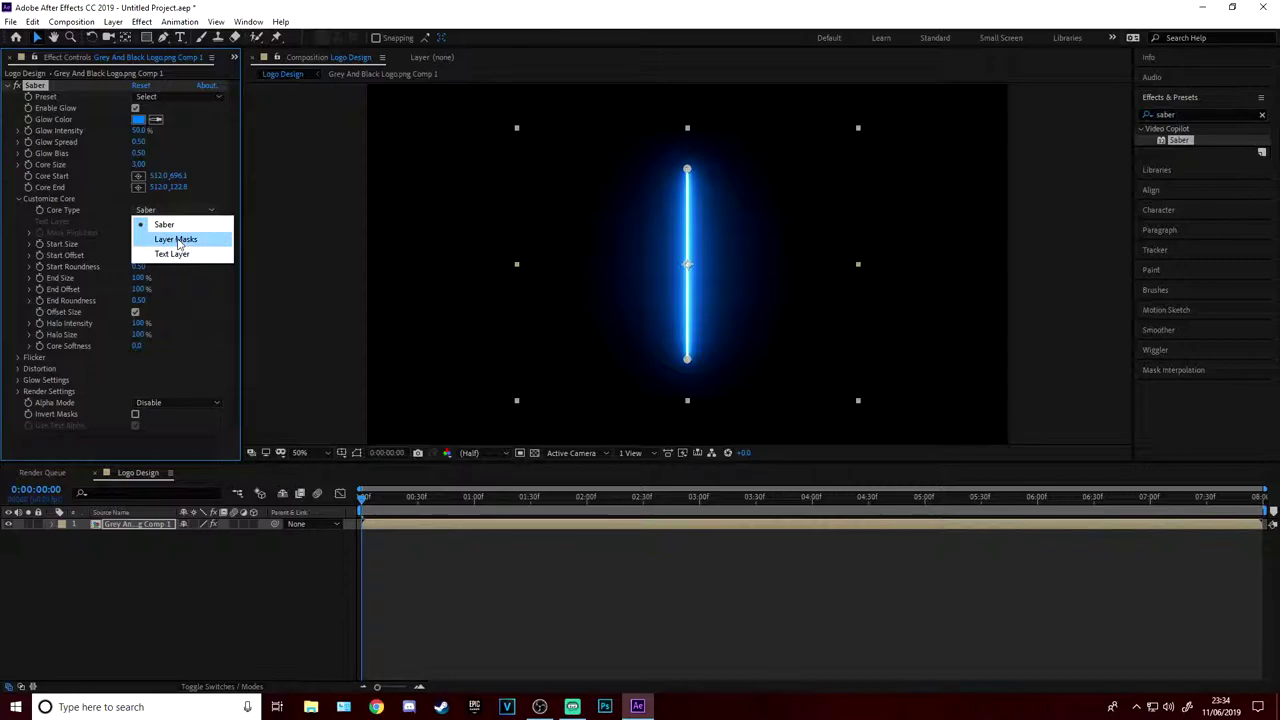
Set Saber's core to Layer Masks and, after trying other presets, choose Proton.
left_click(170, 242)
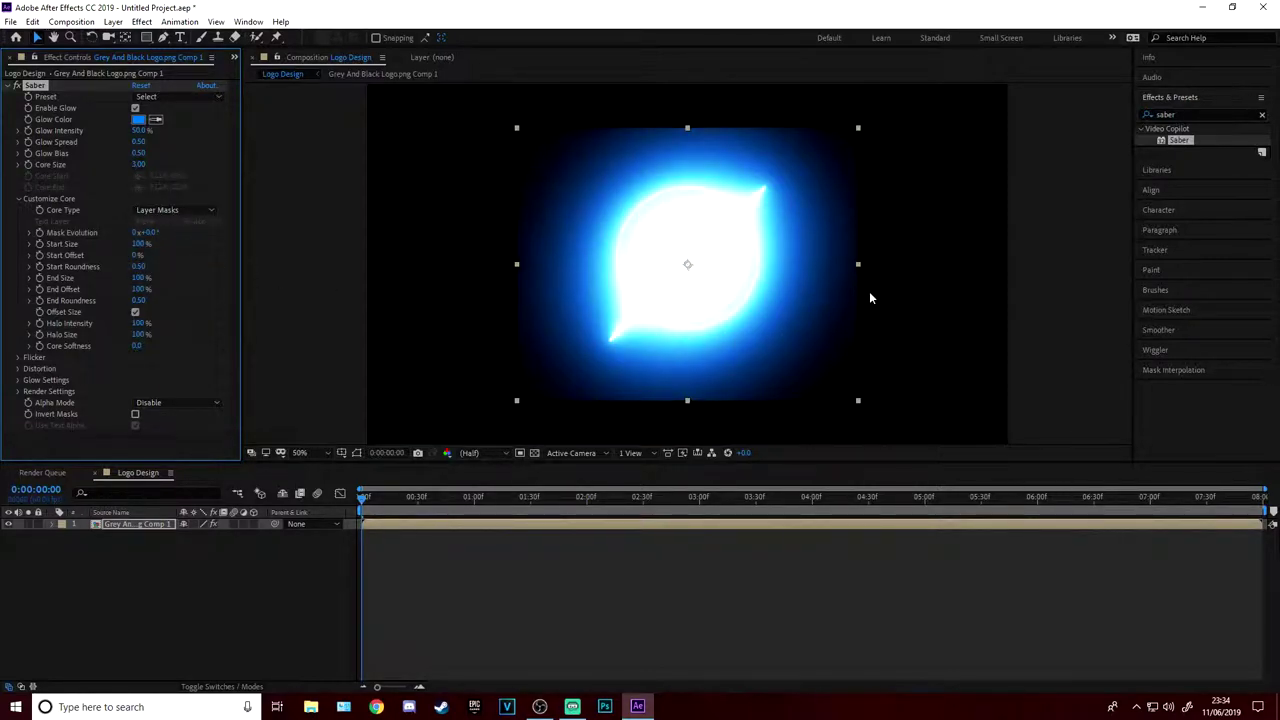
left_click(571, 410)
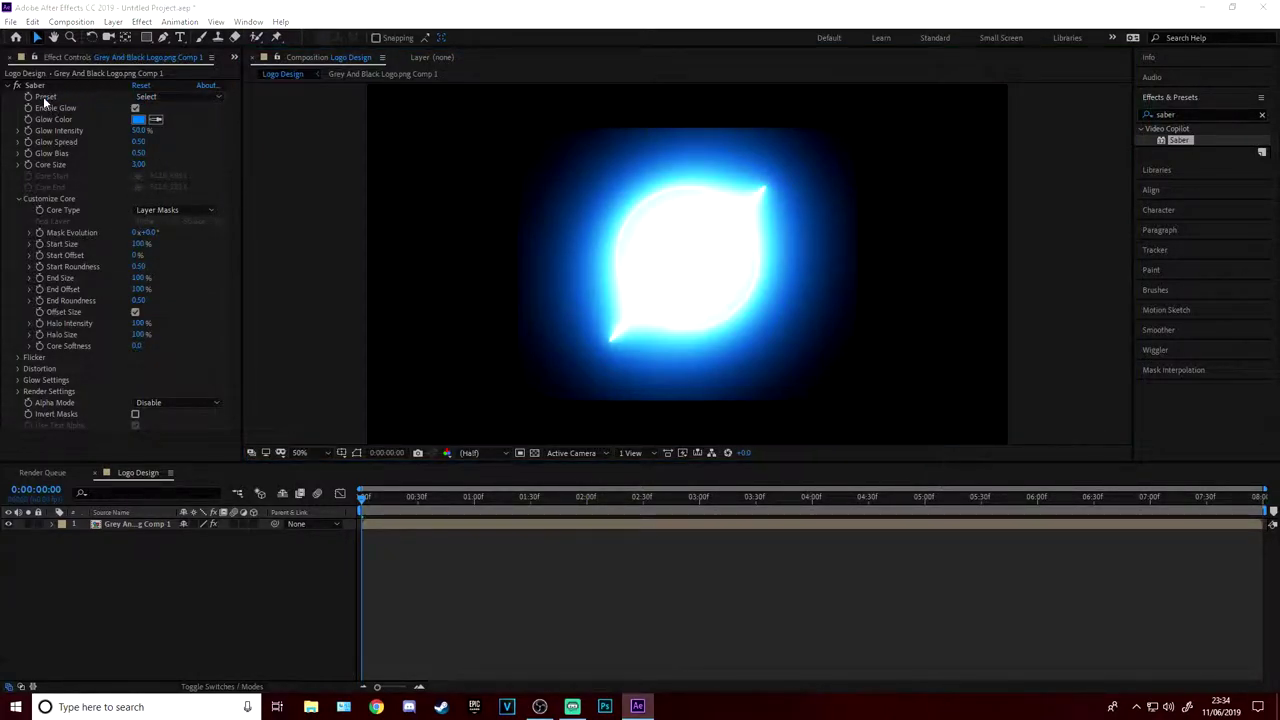
left_click(167, 99)
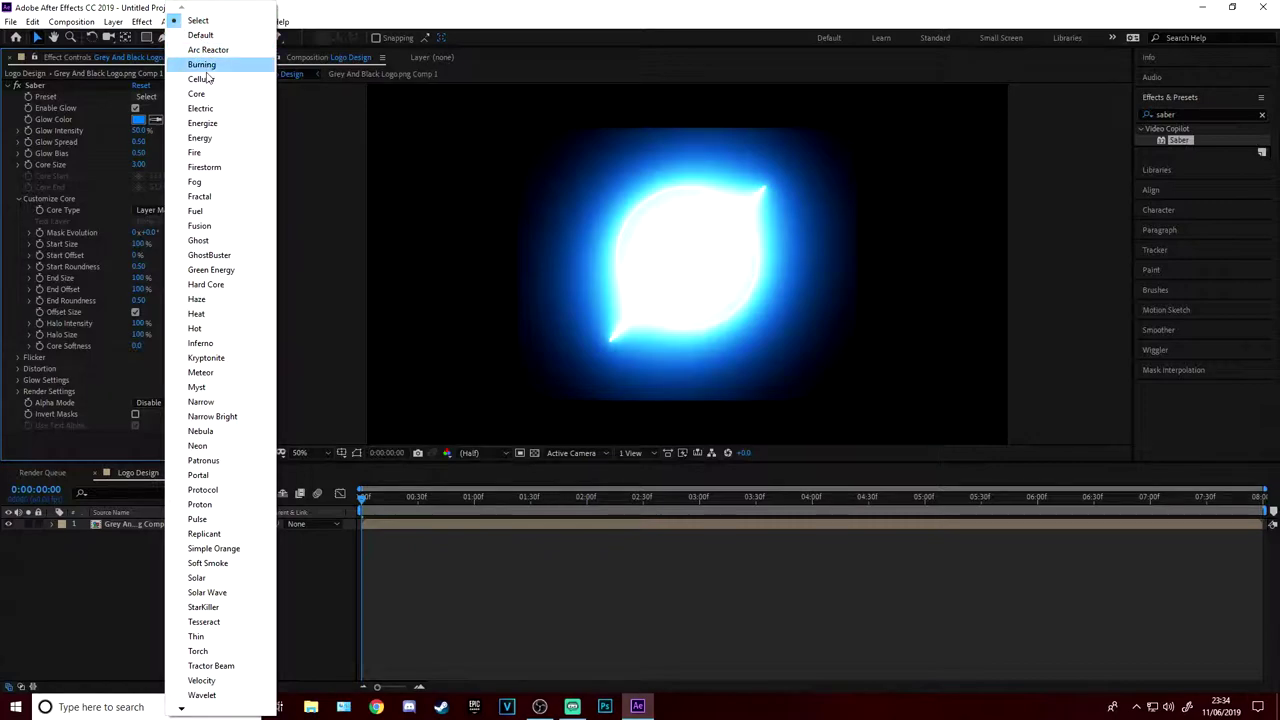
left_click(200, 226)
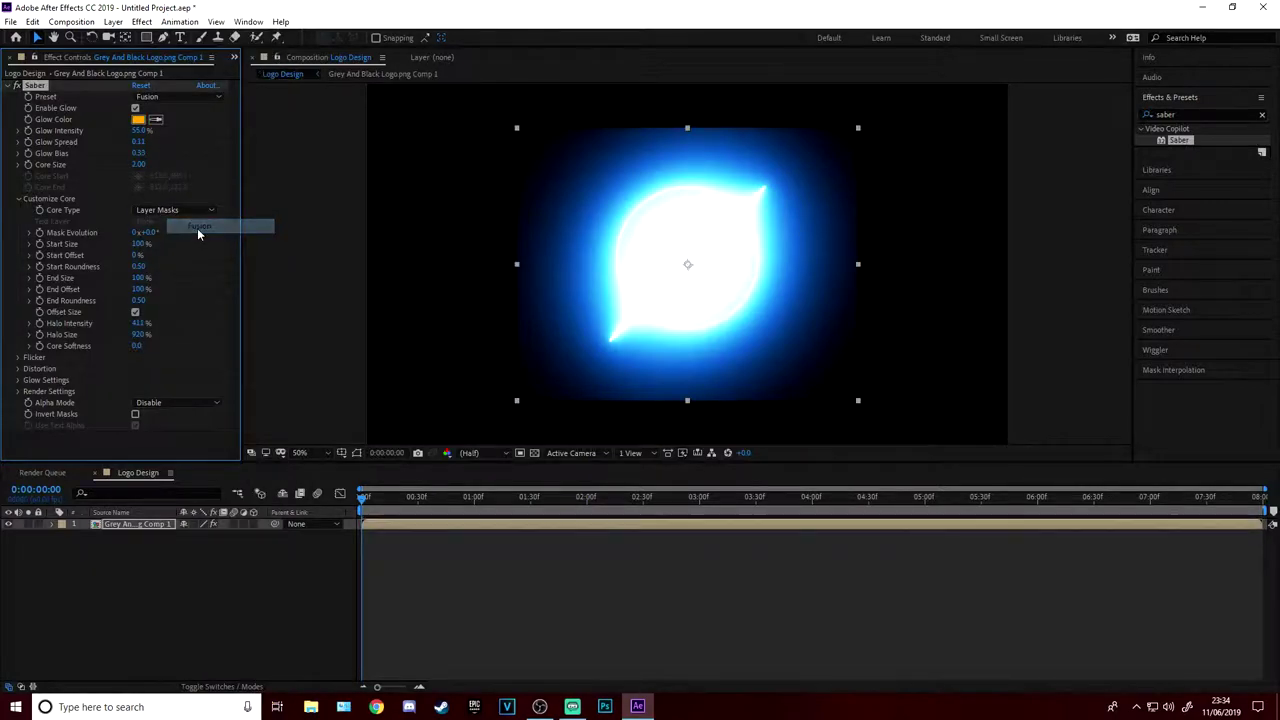
left_click(176, 96)
left_click(219, 359)
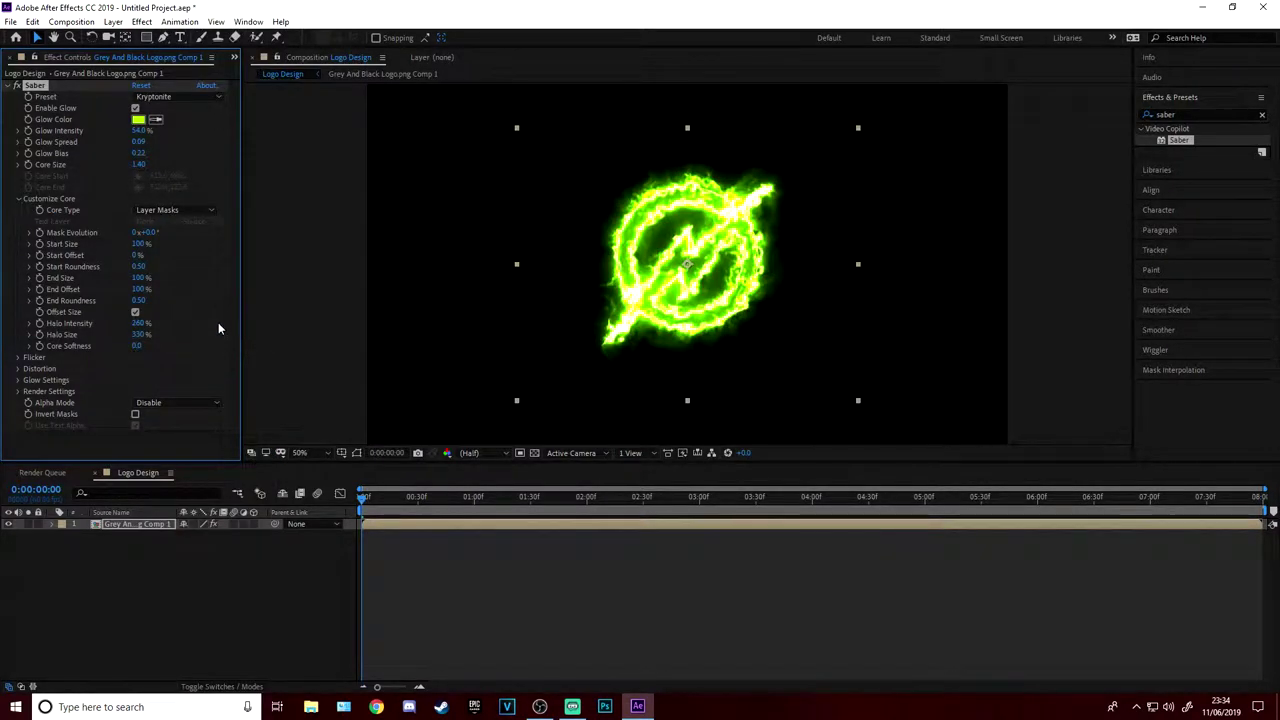
left_click(190, 96)
left_click(194, 98)
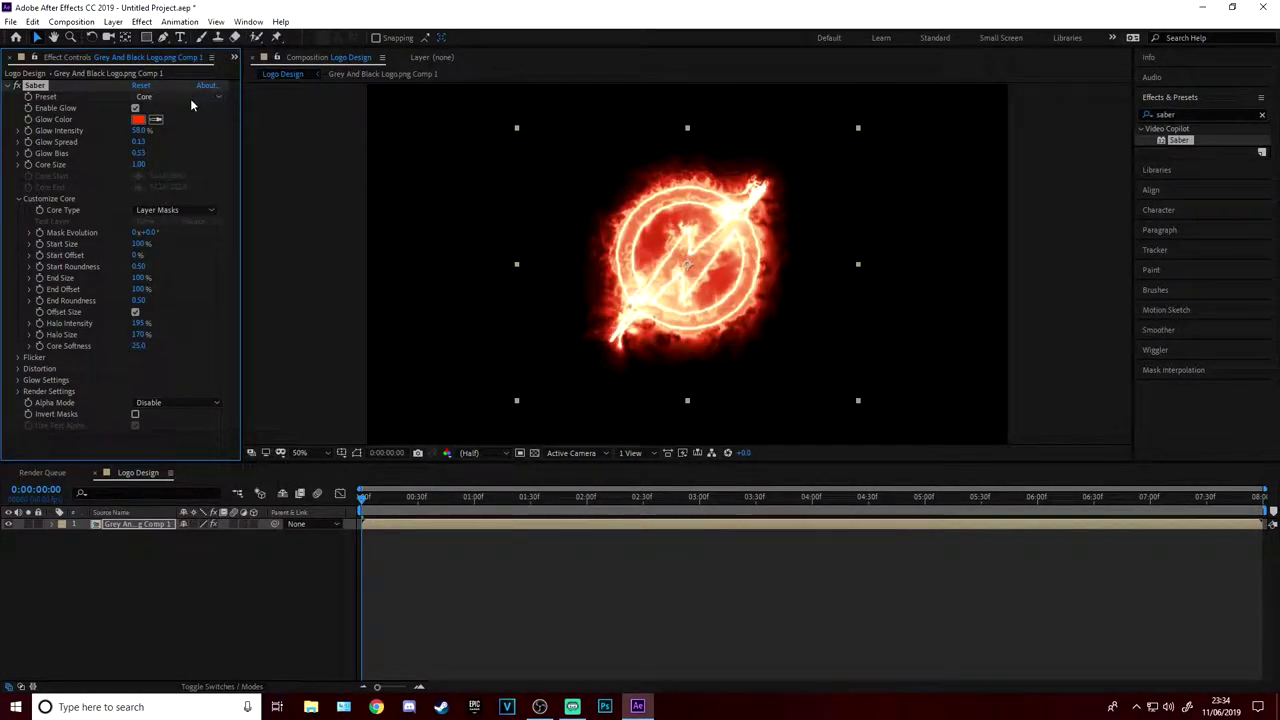
left_click(192, 101)
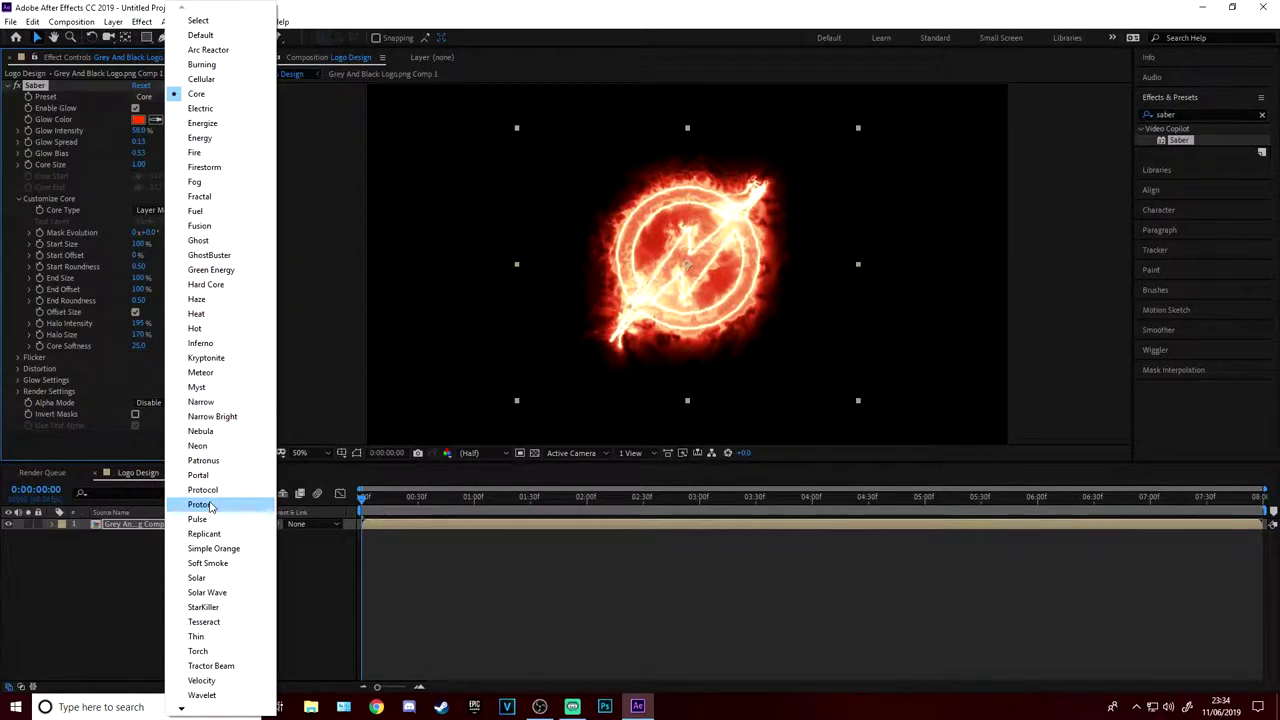
left_click(202, 504)
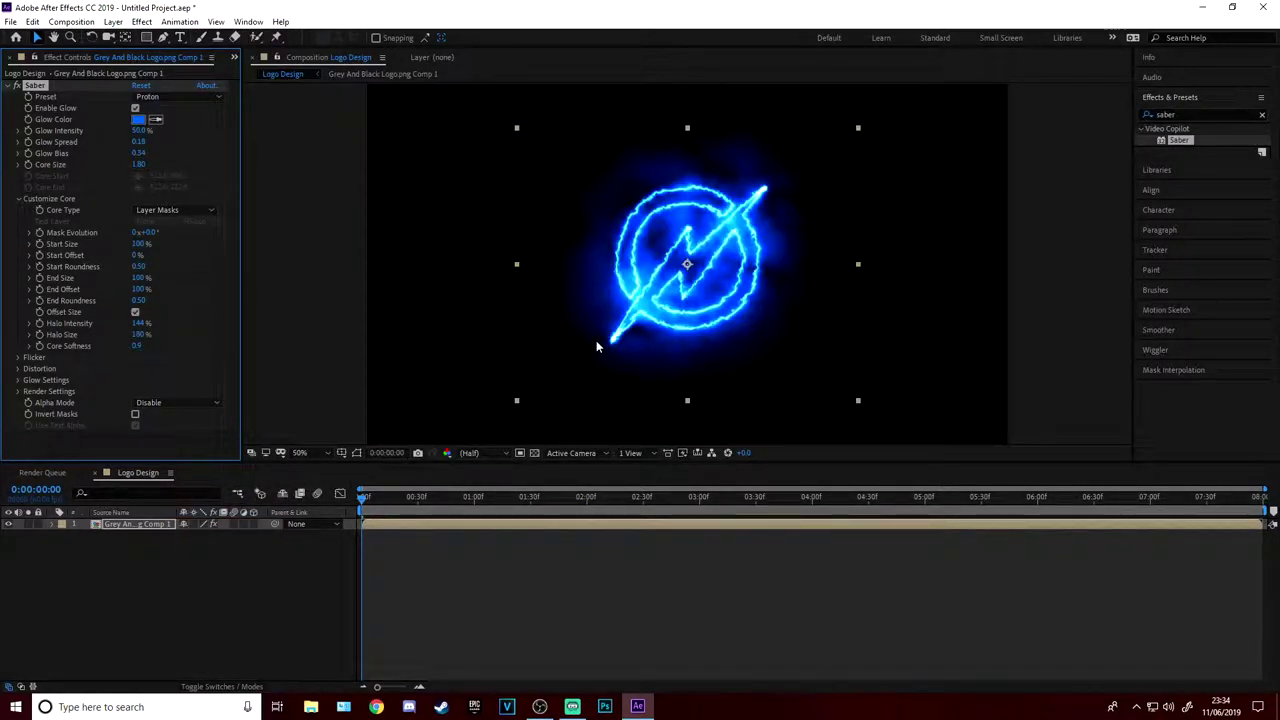
Lower Glow Intensity to 24%, reduce Glow Spread, and set Core Size to 1.70.
left_click(320, 310)
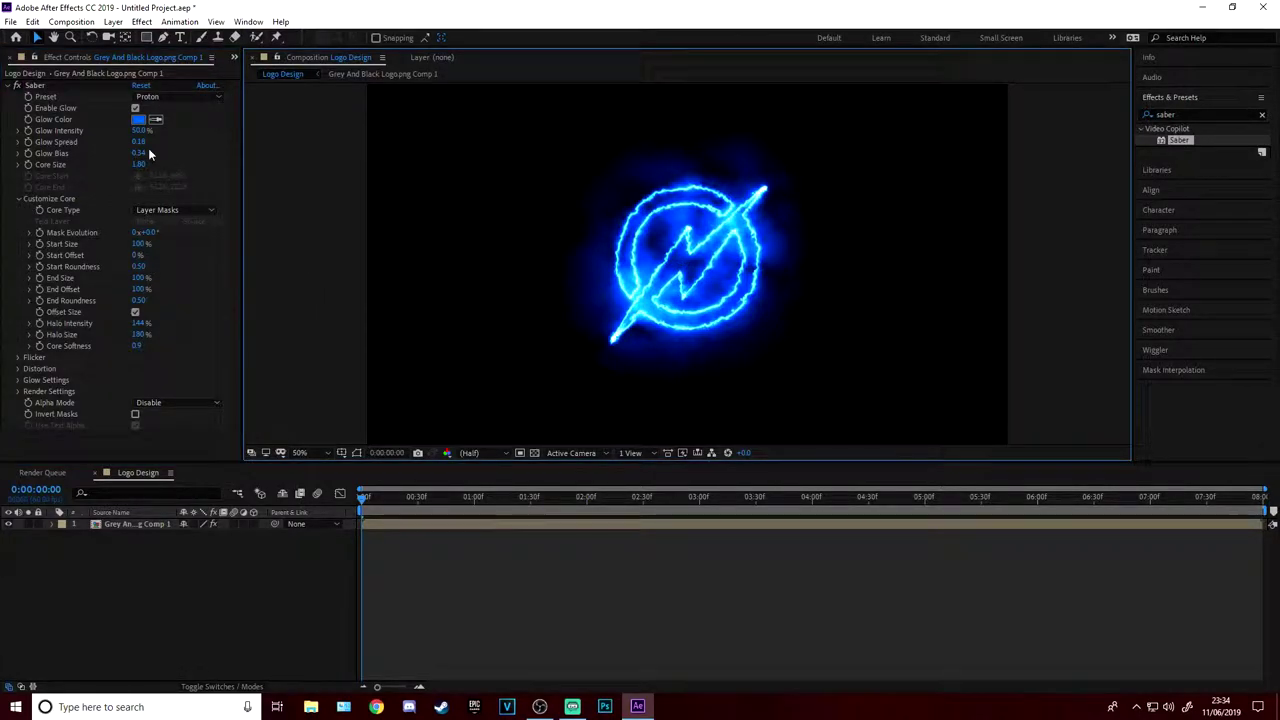
left_click_drag(140, 131, 128, 131)
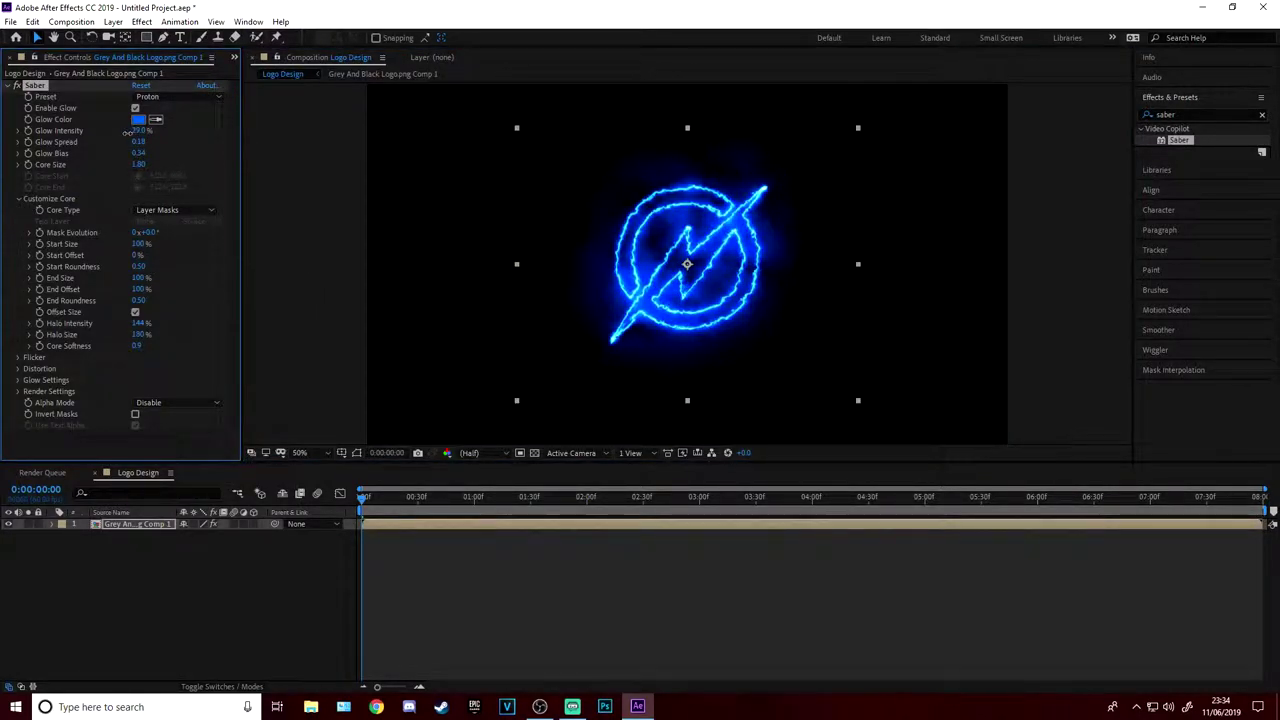
left_click_drag(138, 142, 152, 141)
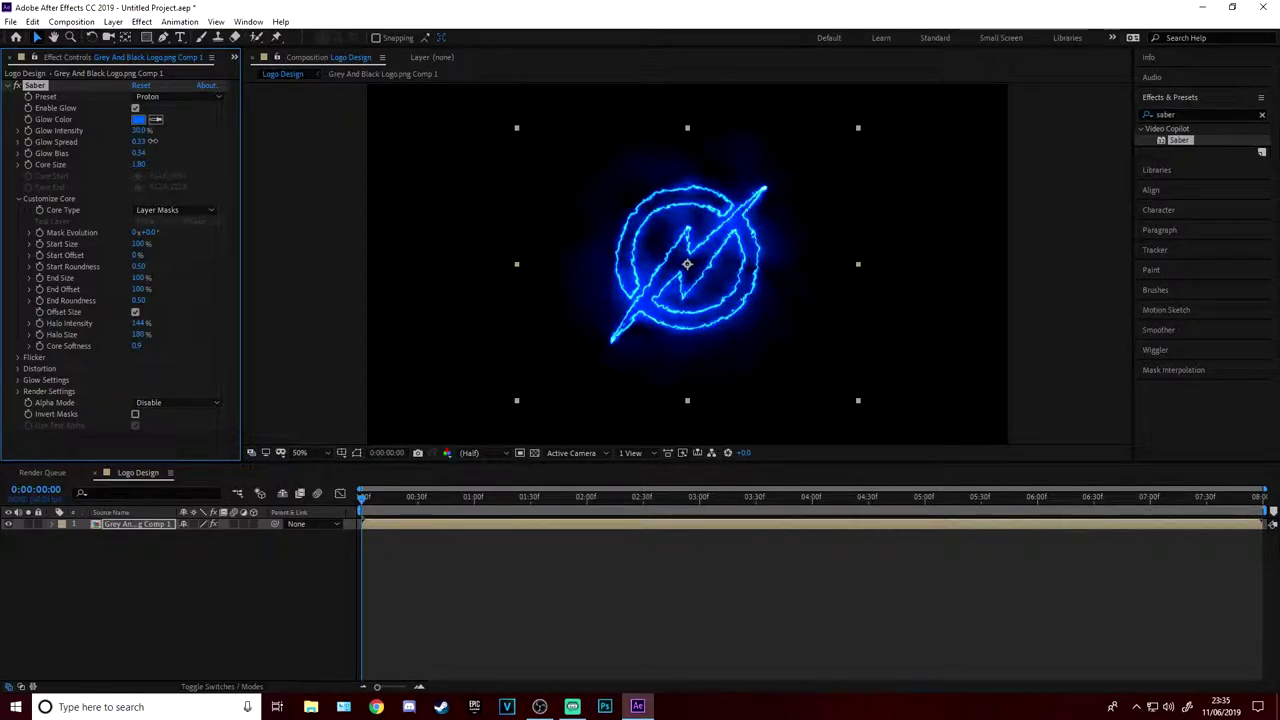
mouse_move(152, 141)
left_mouse_down()
mouse_move(134, 132)
mouse_move(140, 154)
left_mouse_up()
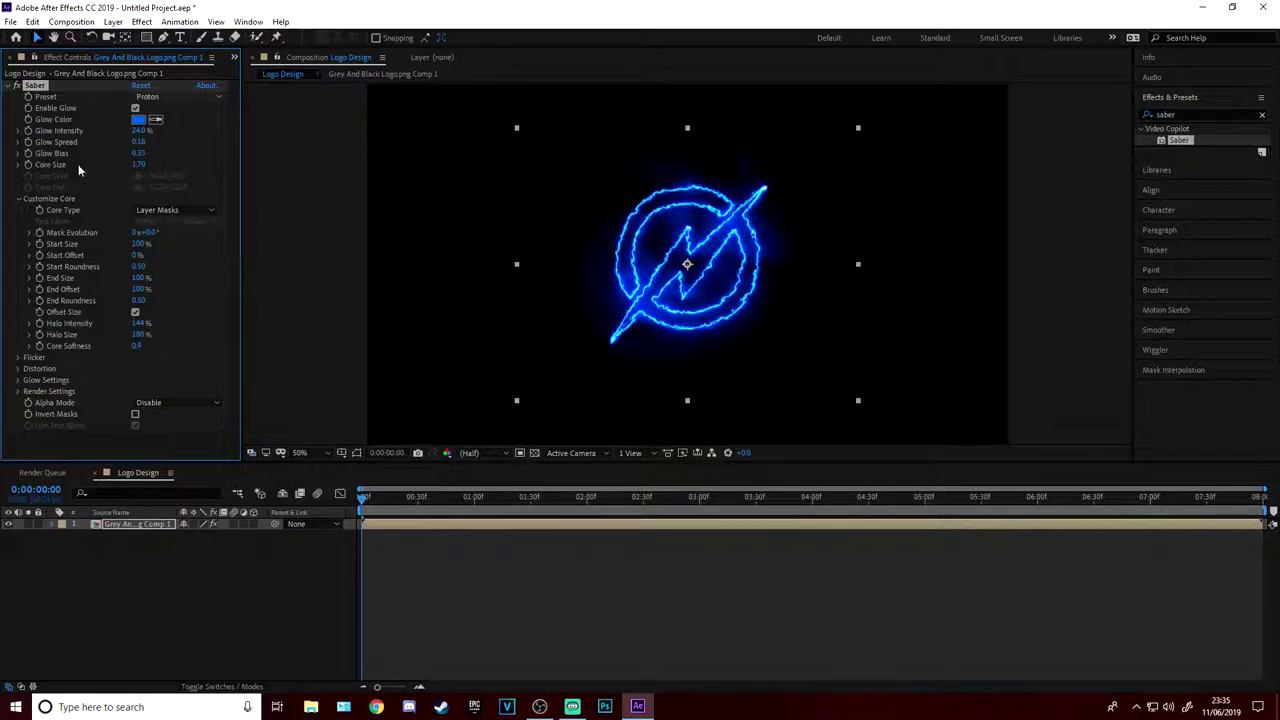
left_click(19, 200)
left_click(418, 298)
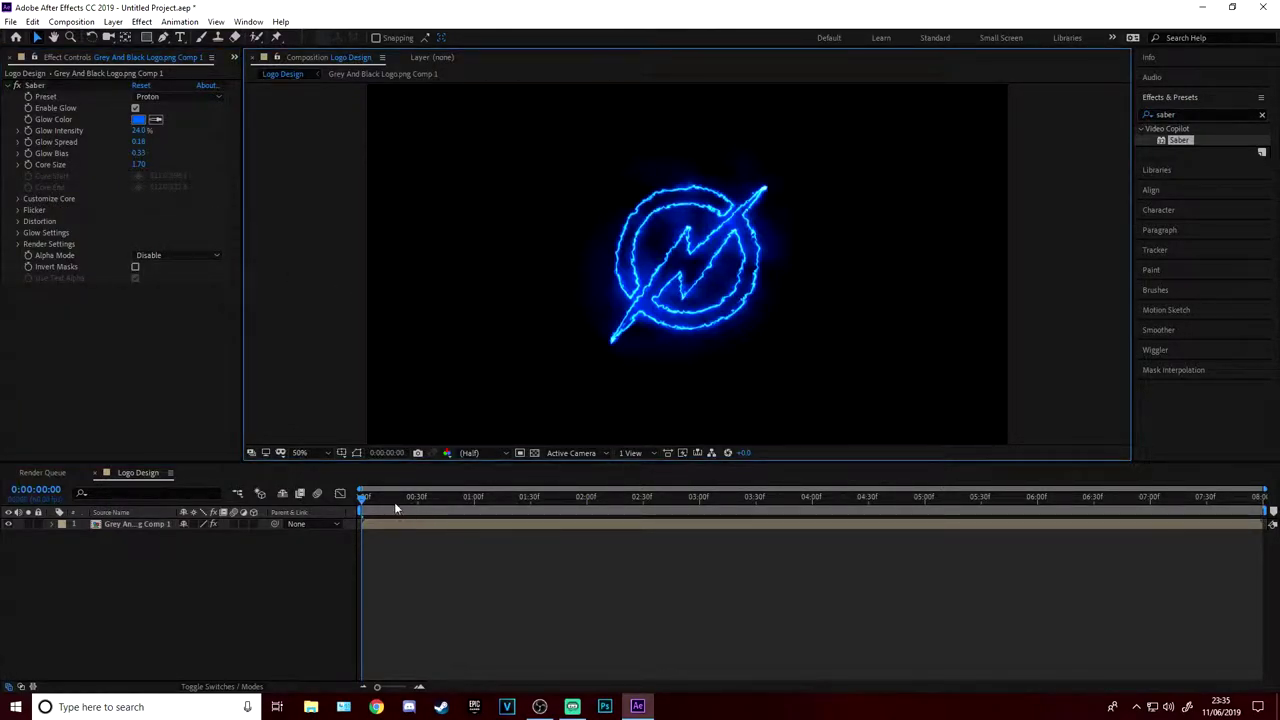
Expand Customize Core and test End Offset at 0%, then back at 100%.
left_click(17, 199)
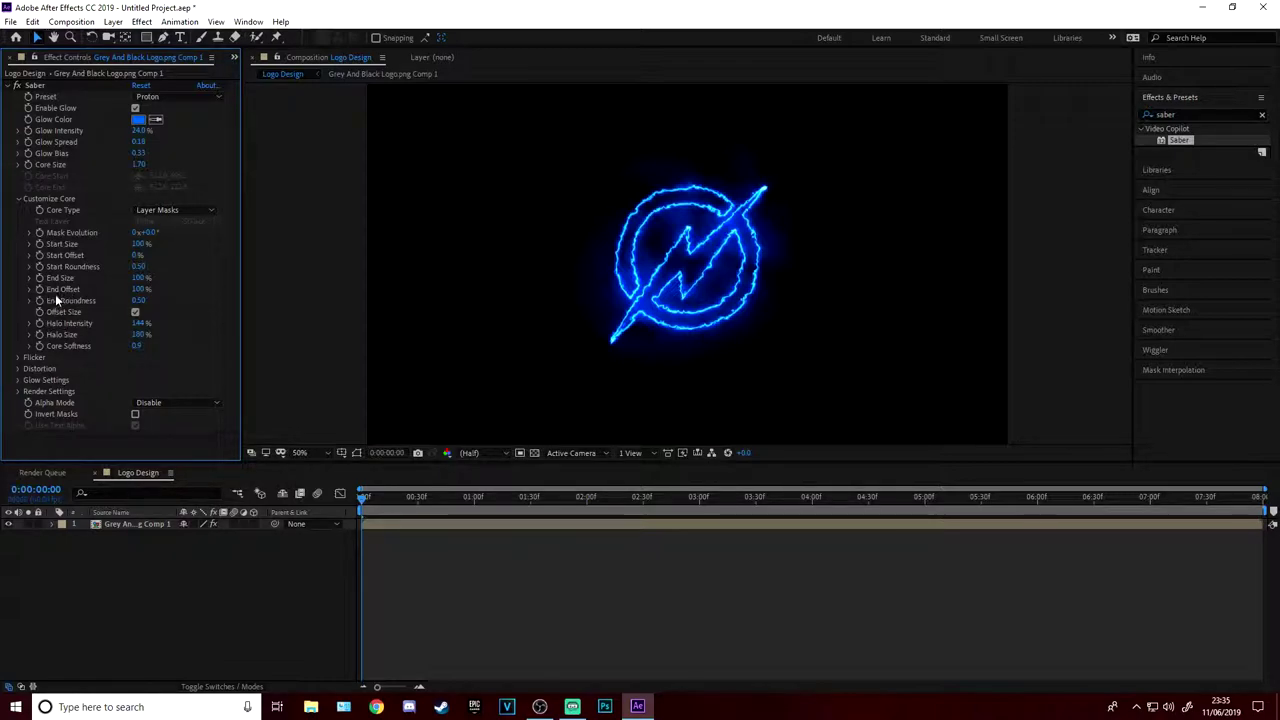
left_click(139, 290)
type("0")
key("Return")
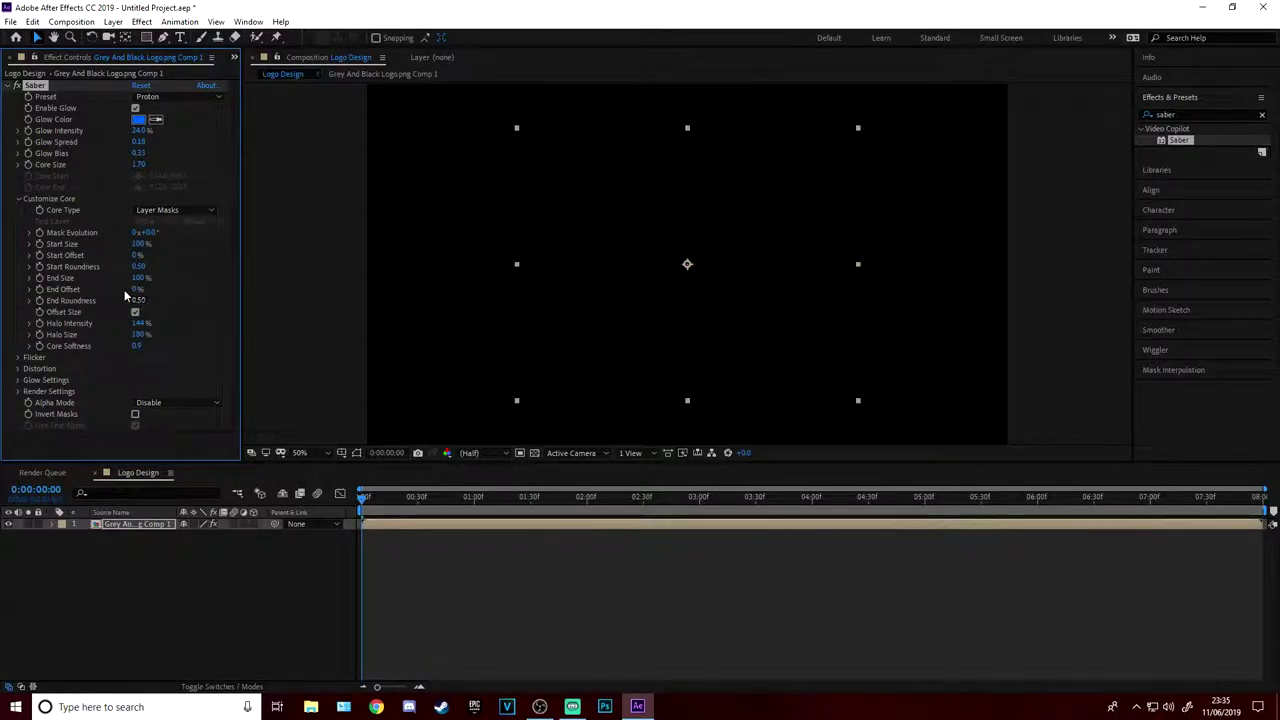
left_click(138, 290)
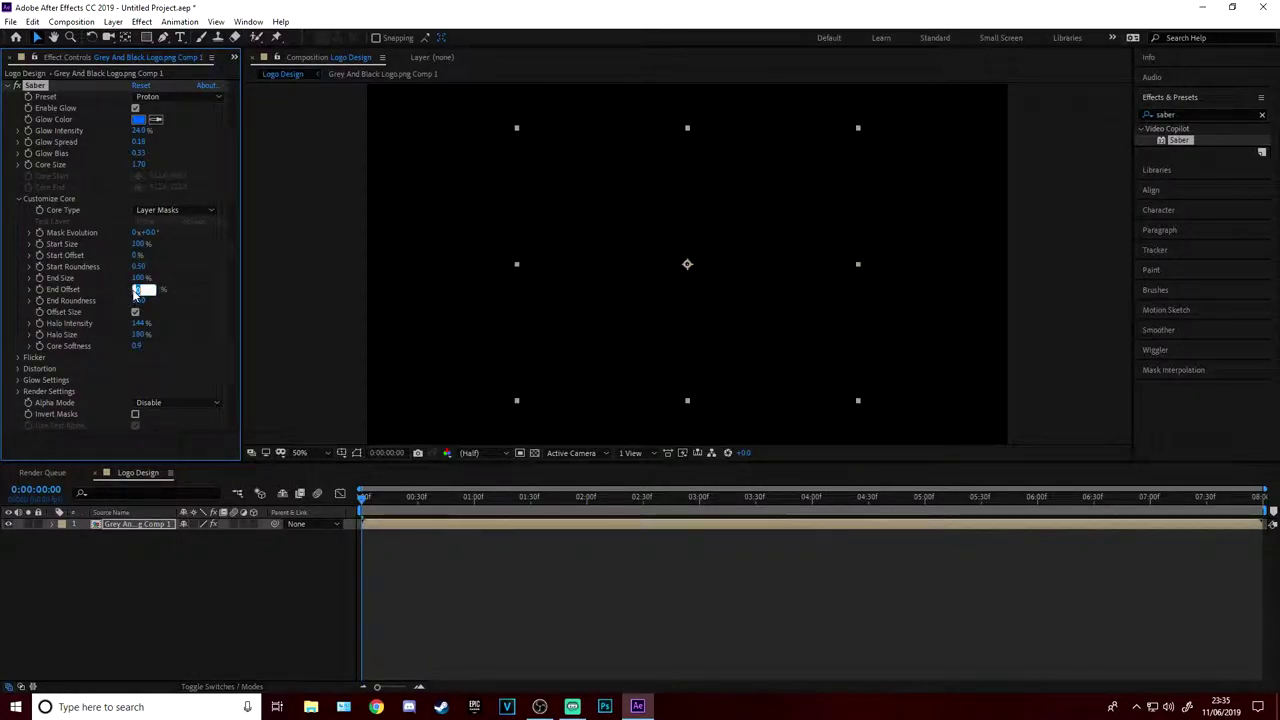
type("100")
key("Return")
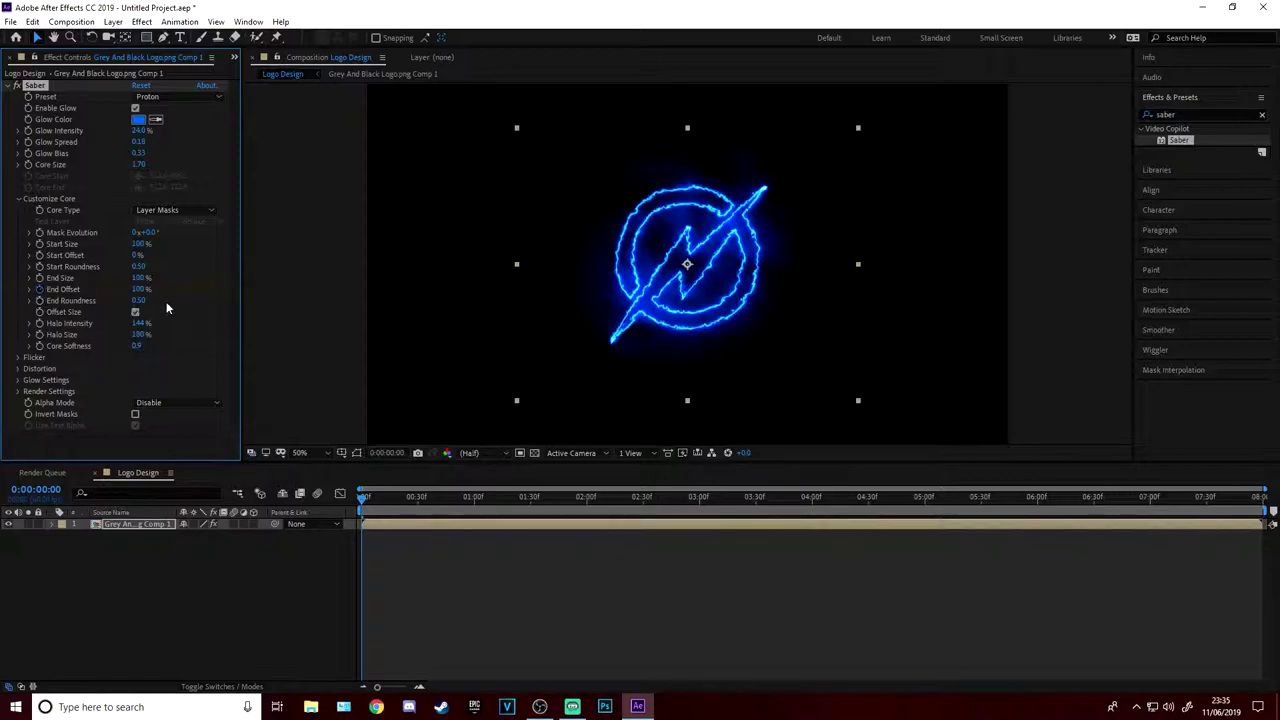
Keyframe End Offset at 0% on the first frame and 100% at 0:00:03:00.
left_click(140, 290)
type("0")
key("Return")
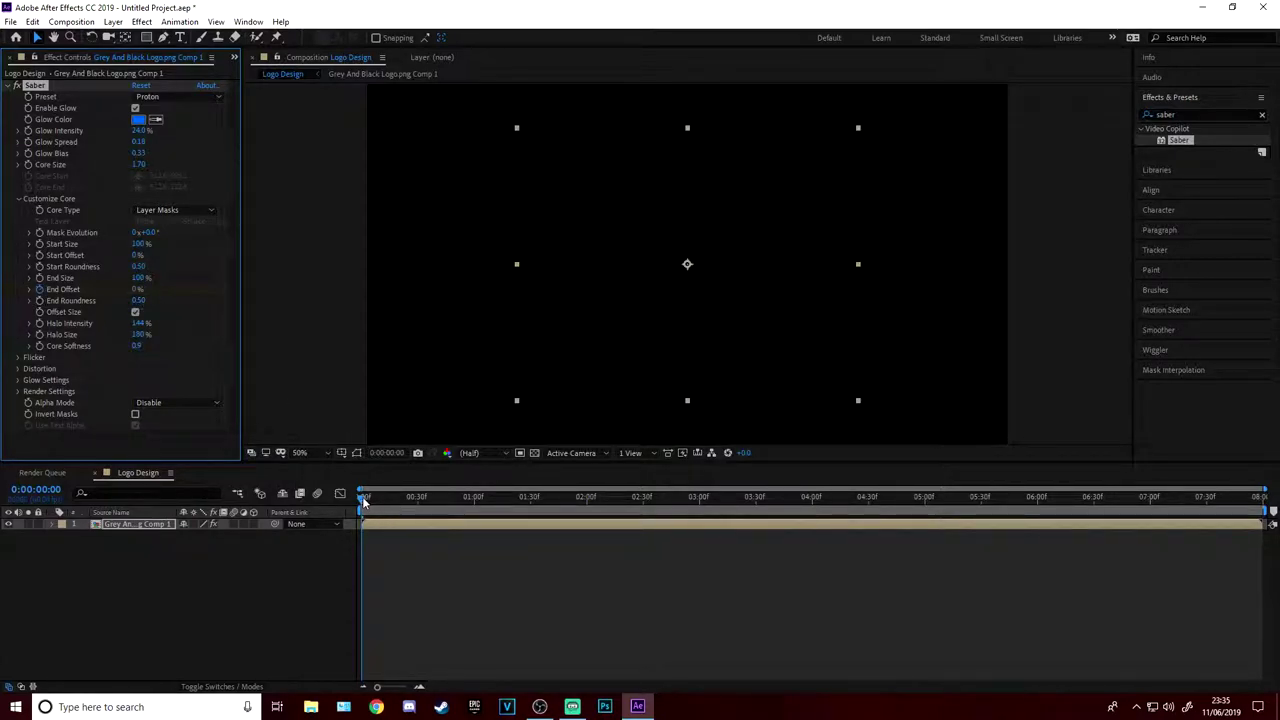
left_click_drag(364, 498, 700, 504)
left_click(137, 290)
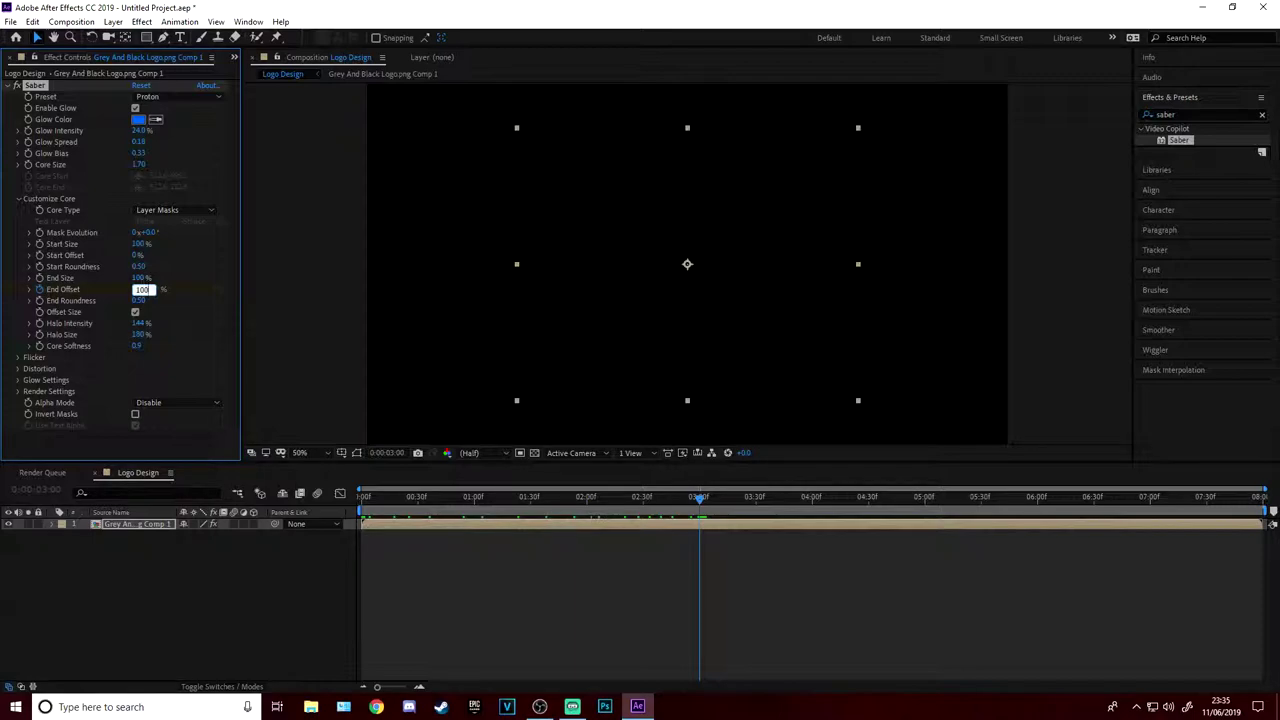
type("100")
key("Return")
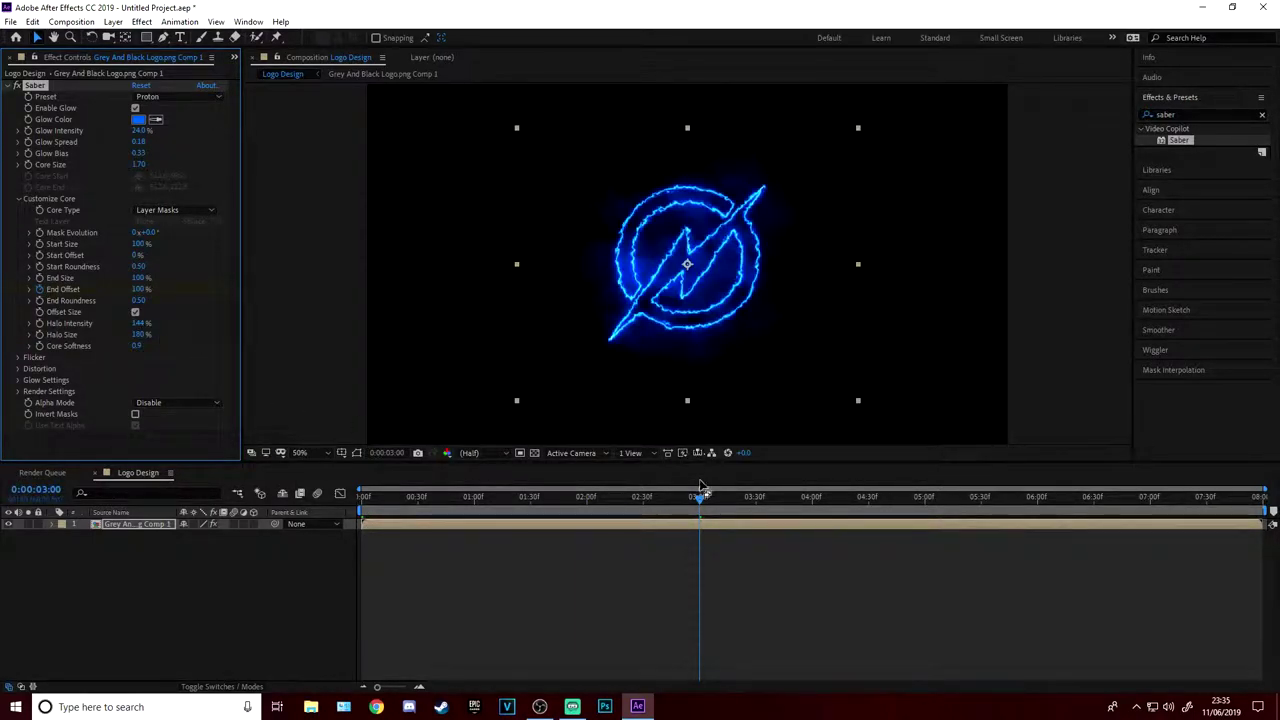
mouse_move(697, 498)
left_mouse_down()
mouse_move(358, 499)
mouse_move(757, 505)
mouse_move(691, 508)
mouse_move(702, 515)
left_mouse_up()
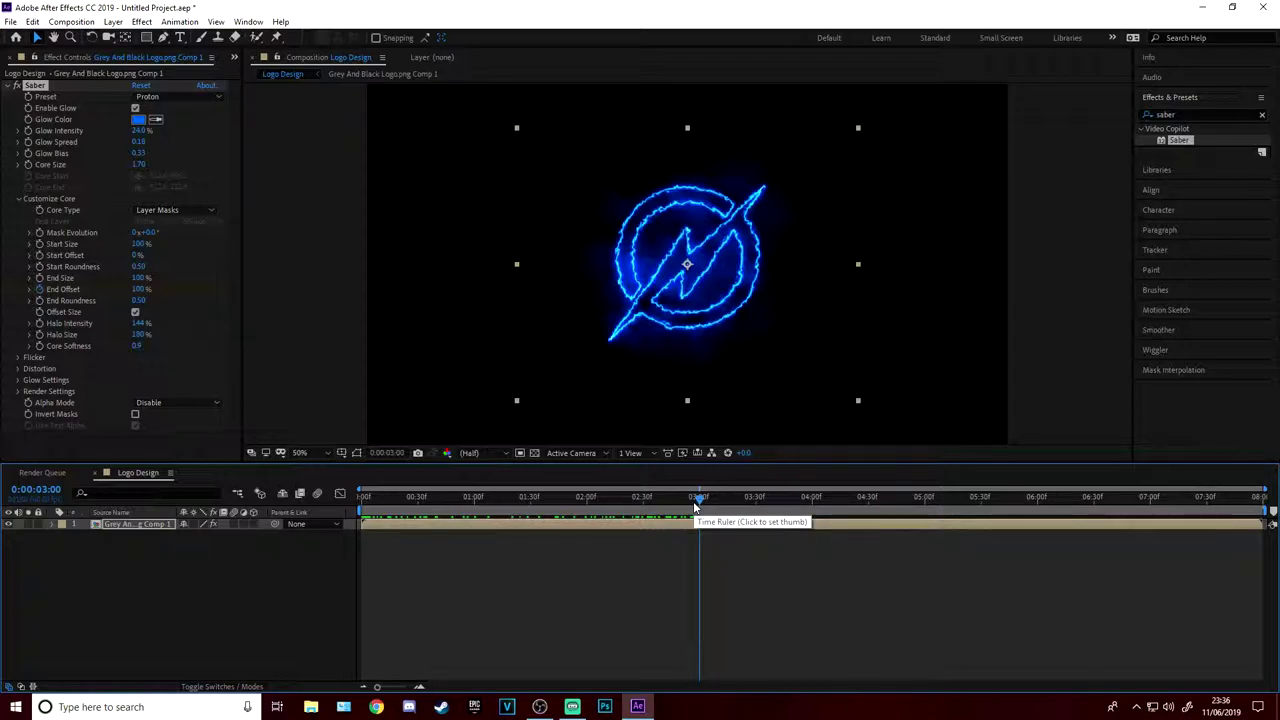
Start a new empty project, discarding unsaved changes to the logo project.
left_click(10, 21)
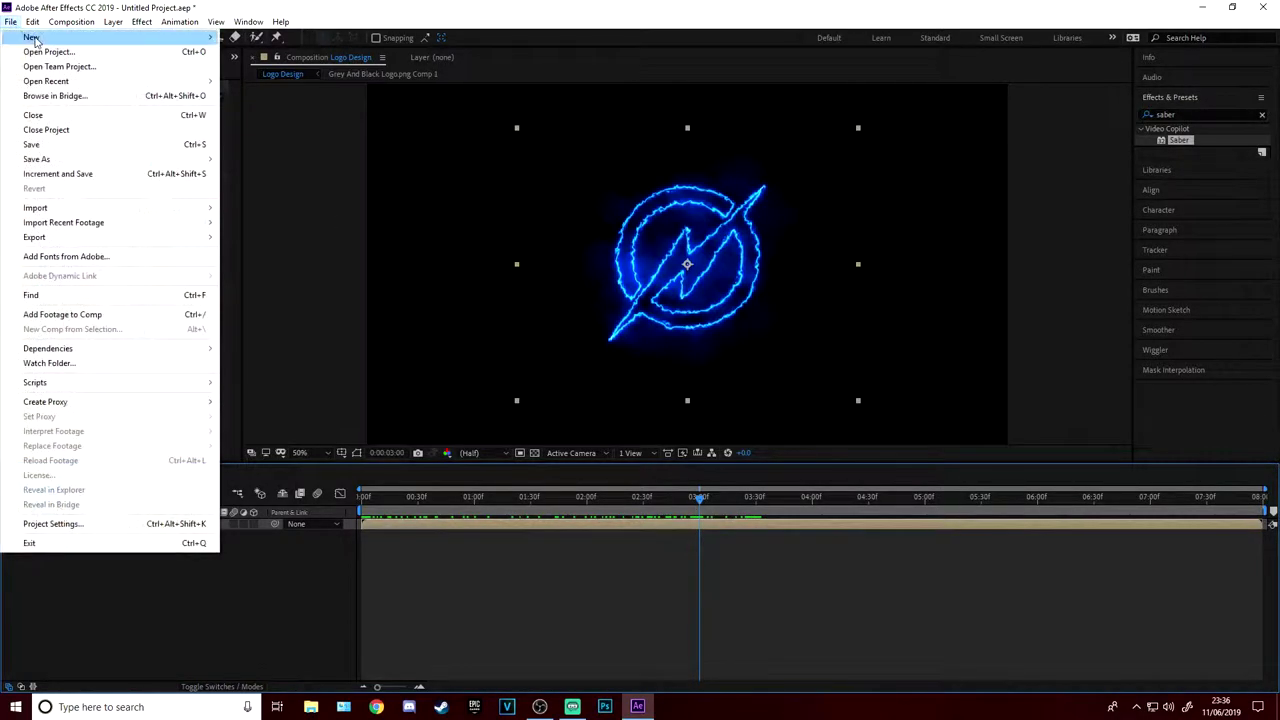
mouse_move(60, 37)
left_click(260, 37)
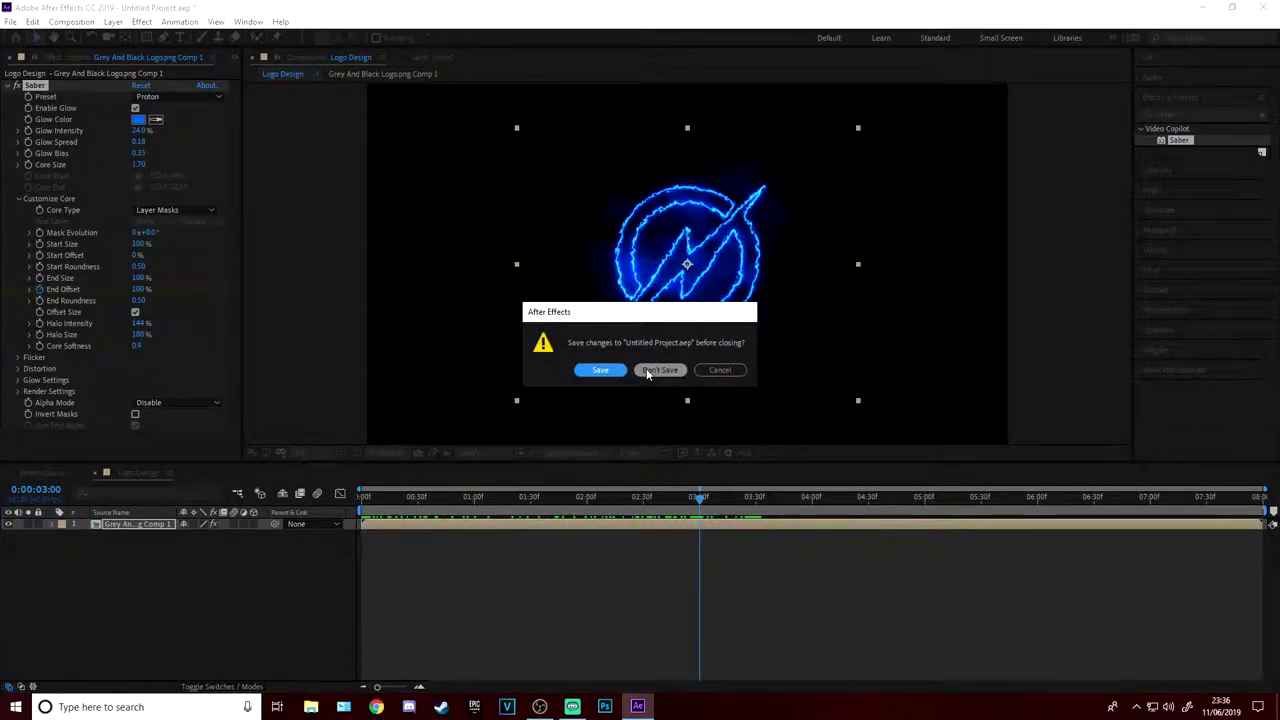
left_click(660, 371)
Create a new 1920×1080, 60 fps, 8-second composition named 'text'.
left_click(604, 277)
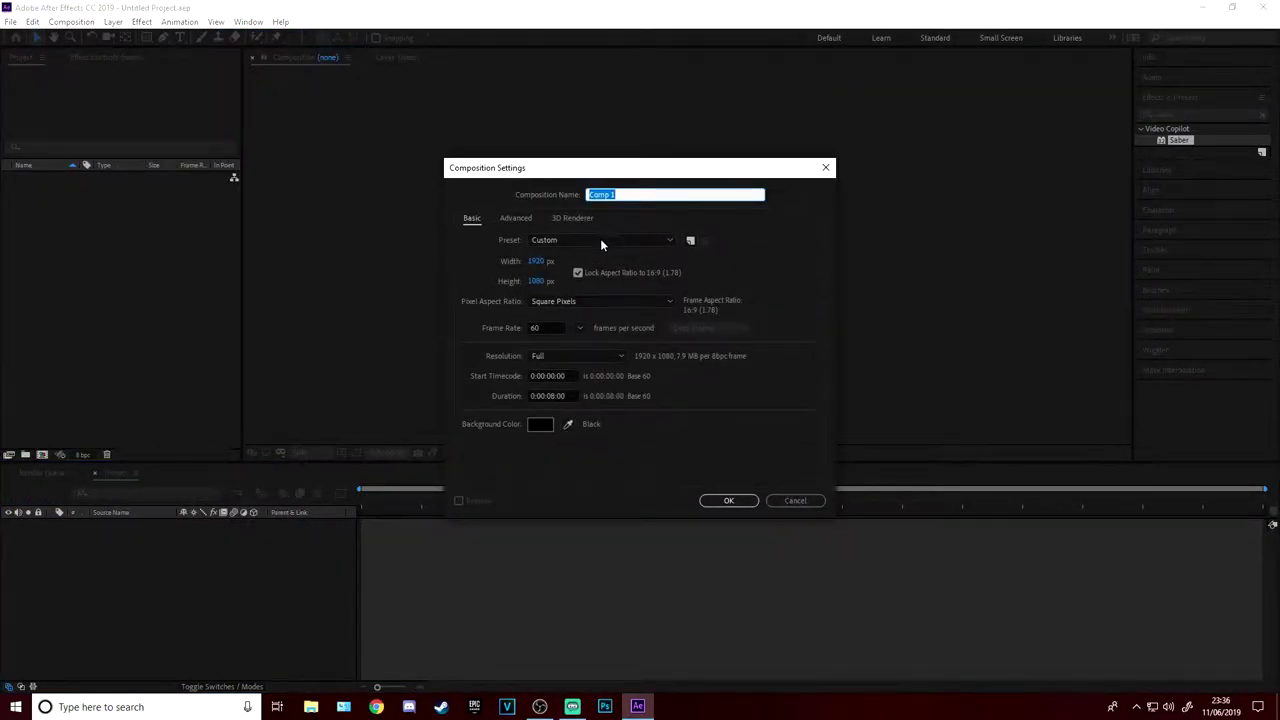
type("test")
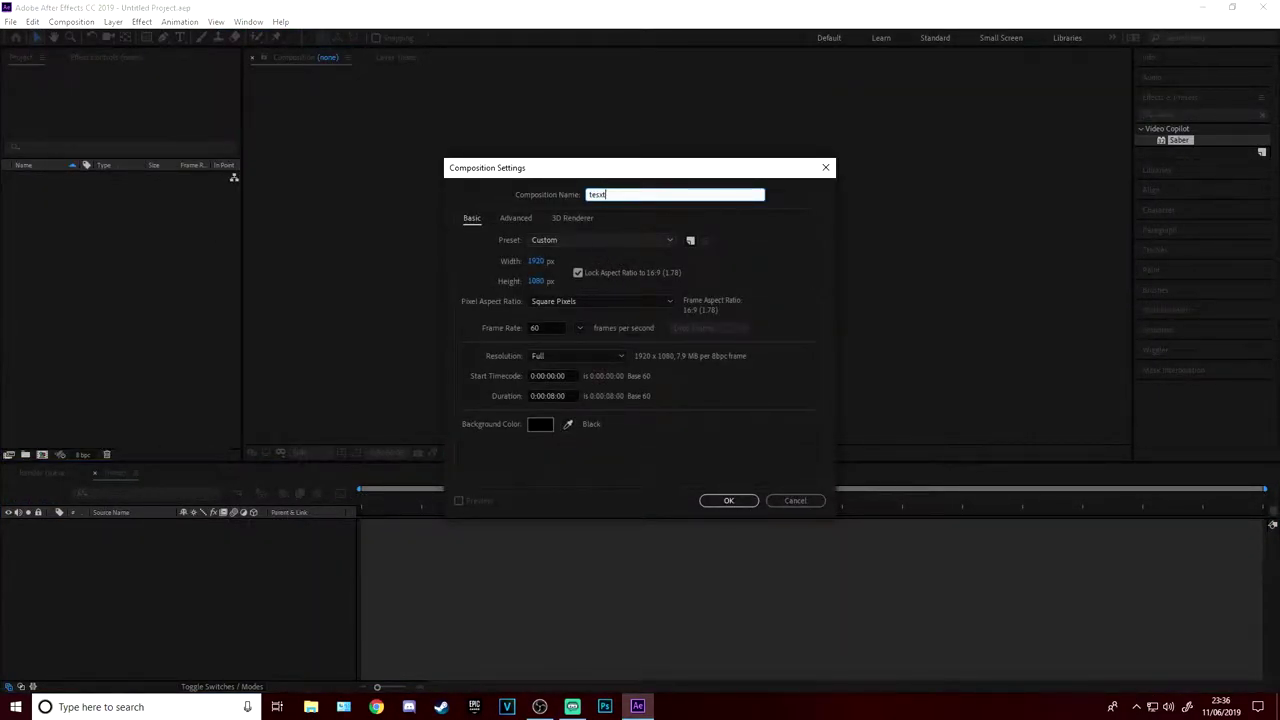
key("BackSpace")
key("BackSpace")
type("xt")
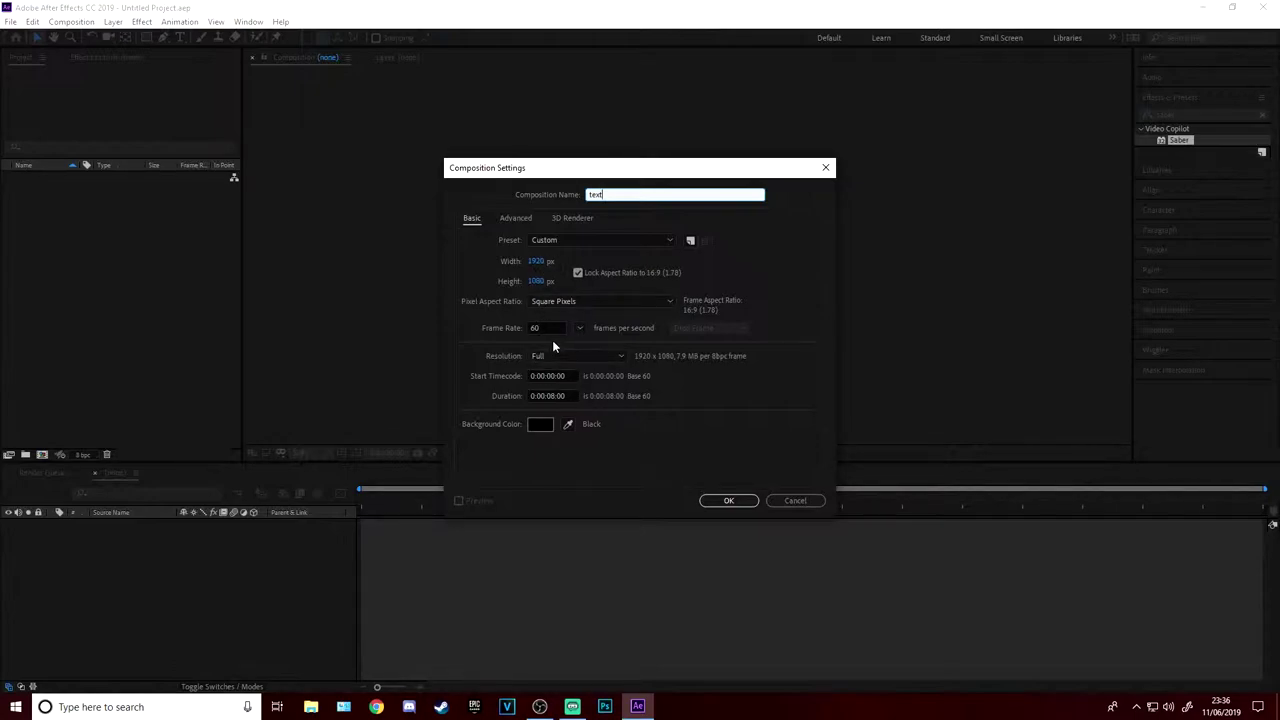
left_click(740, 503)
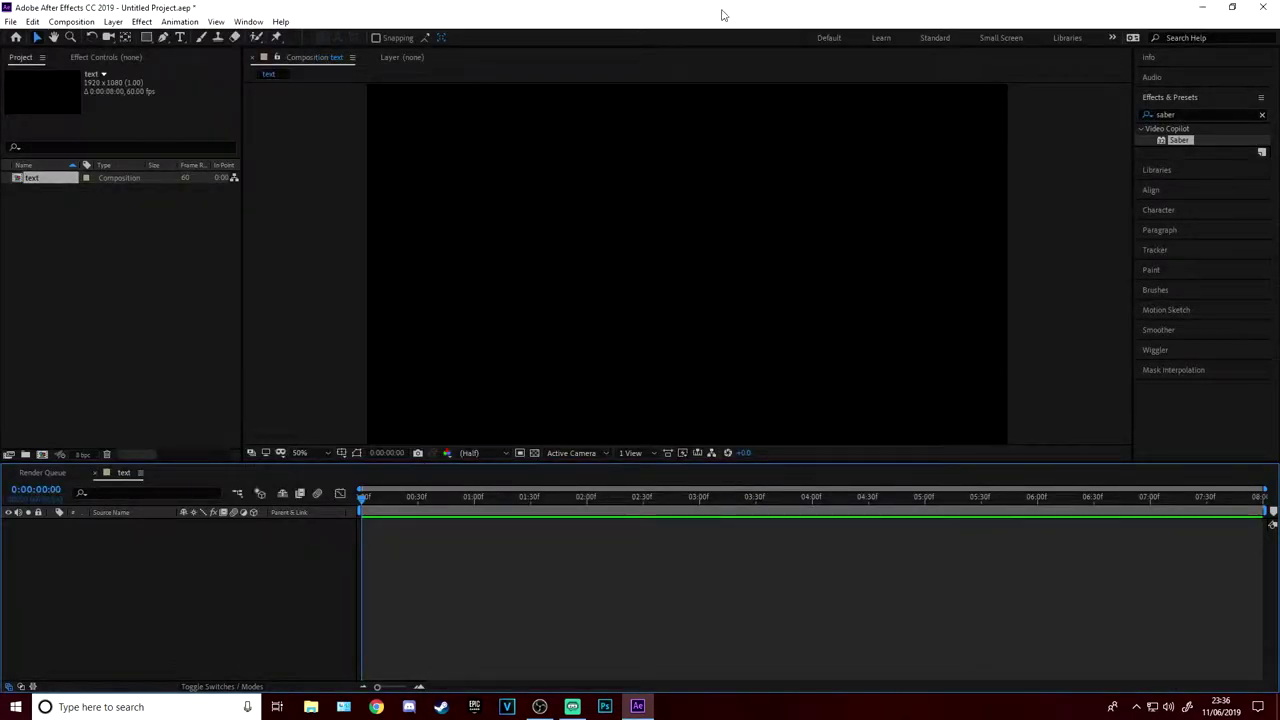
Add For-My-Stream.png to the text composition as its background layer.
left_click_drag(723, 14, 563, 37)
right_click(1218, 308)
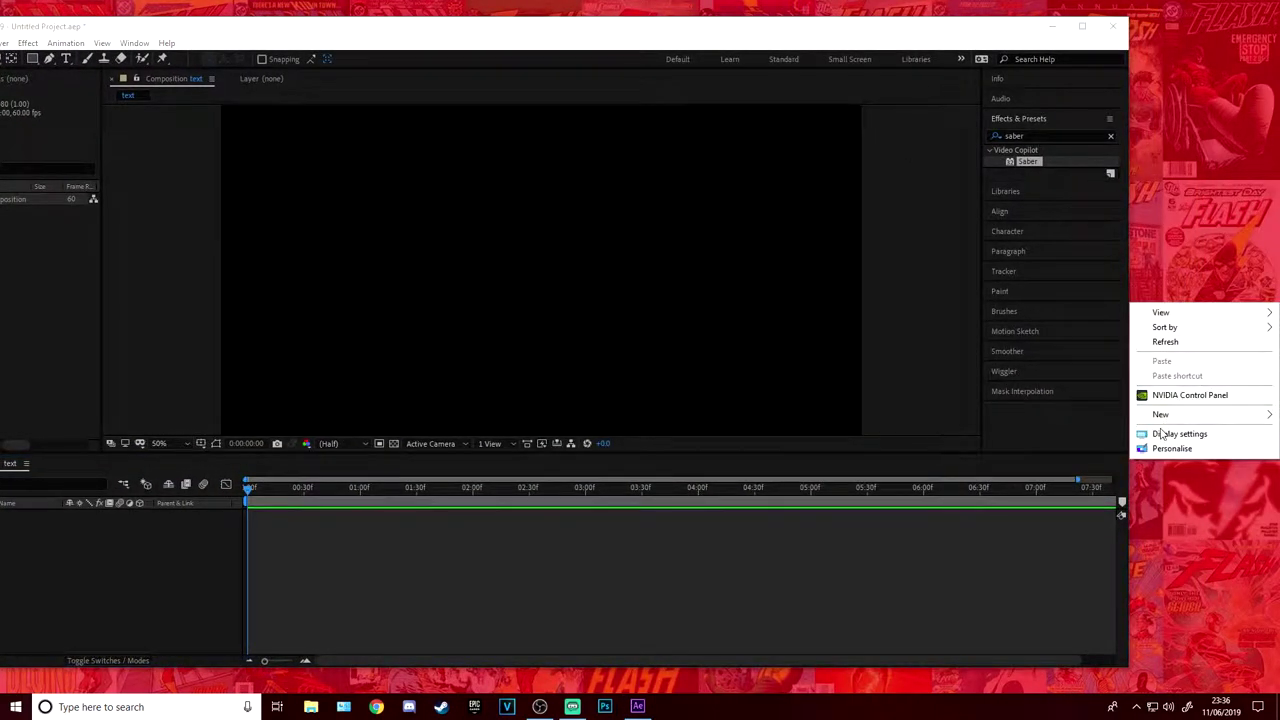
double_click(563, 26)
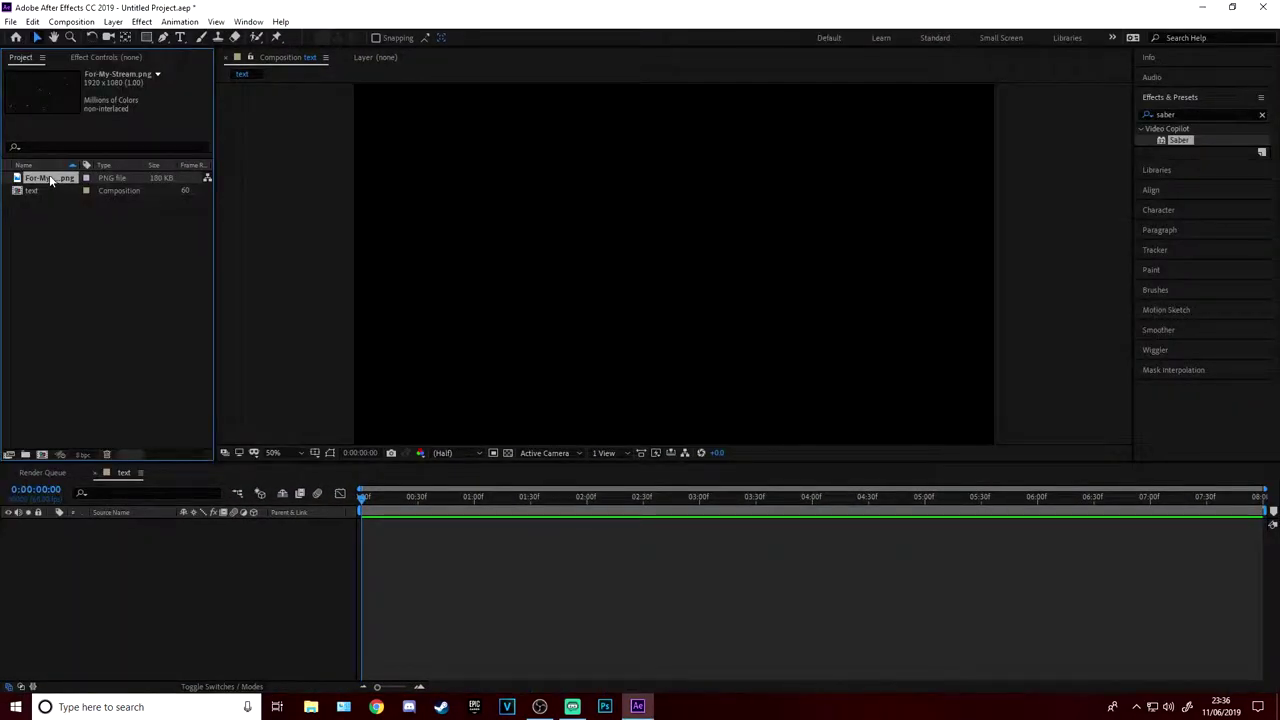
left_click_drag(90, 498, 95, 524)
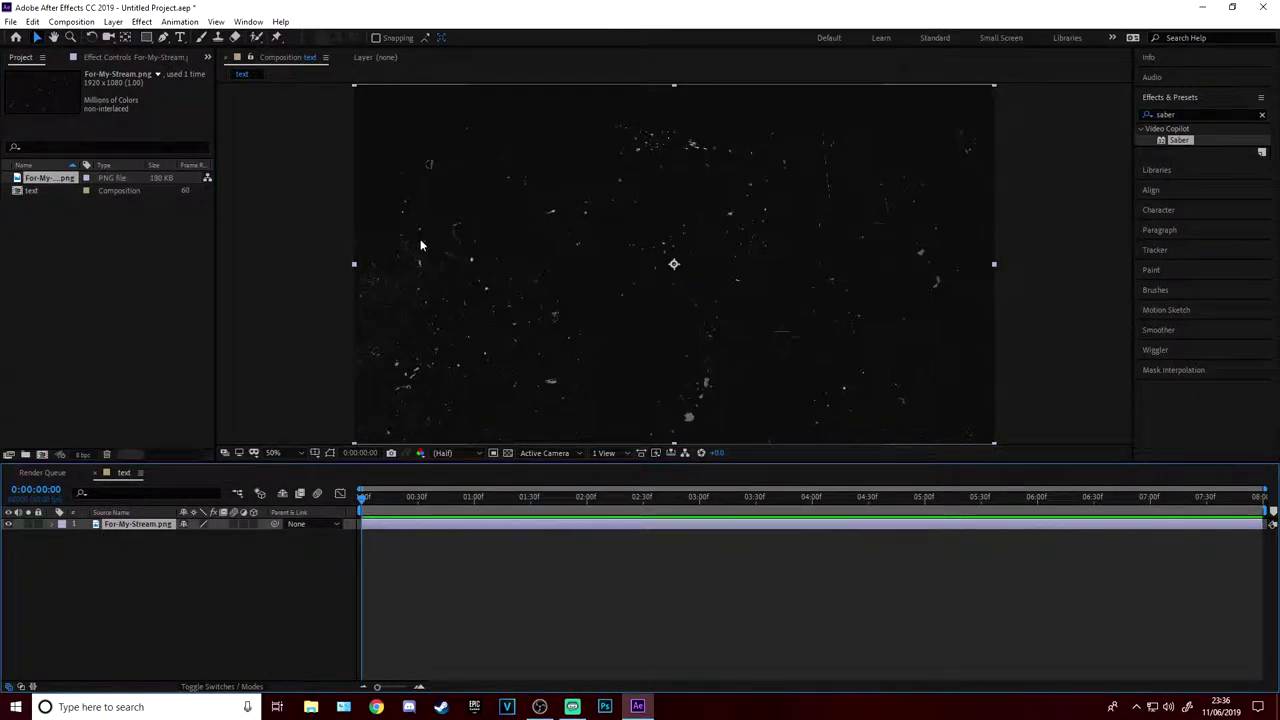
left_click(338, 310)
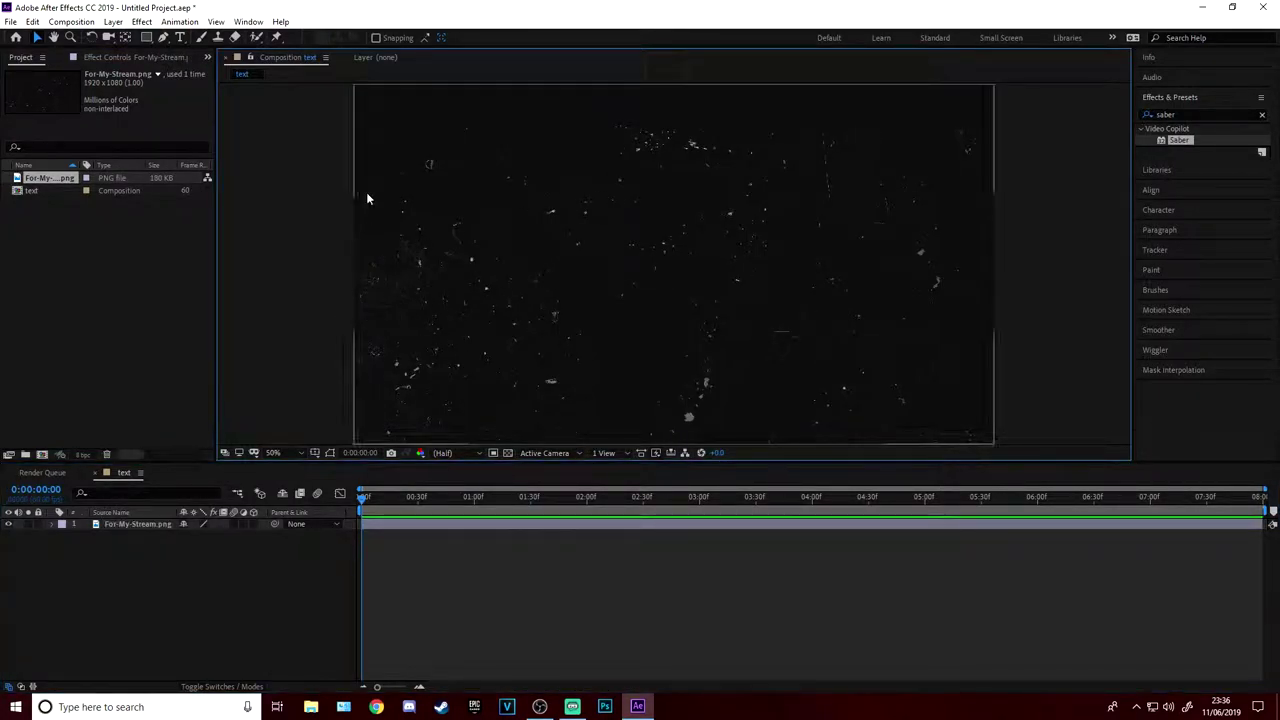
Add a text layer reading 'Fushion' in the Regensburg Grunged font.
right_click(114, 551)
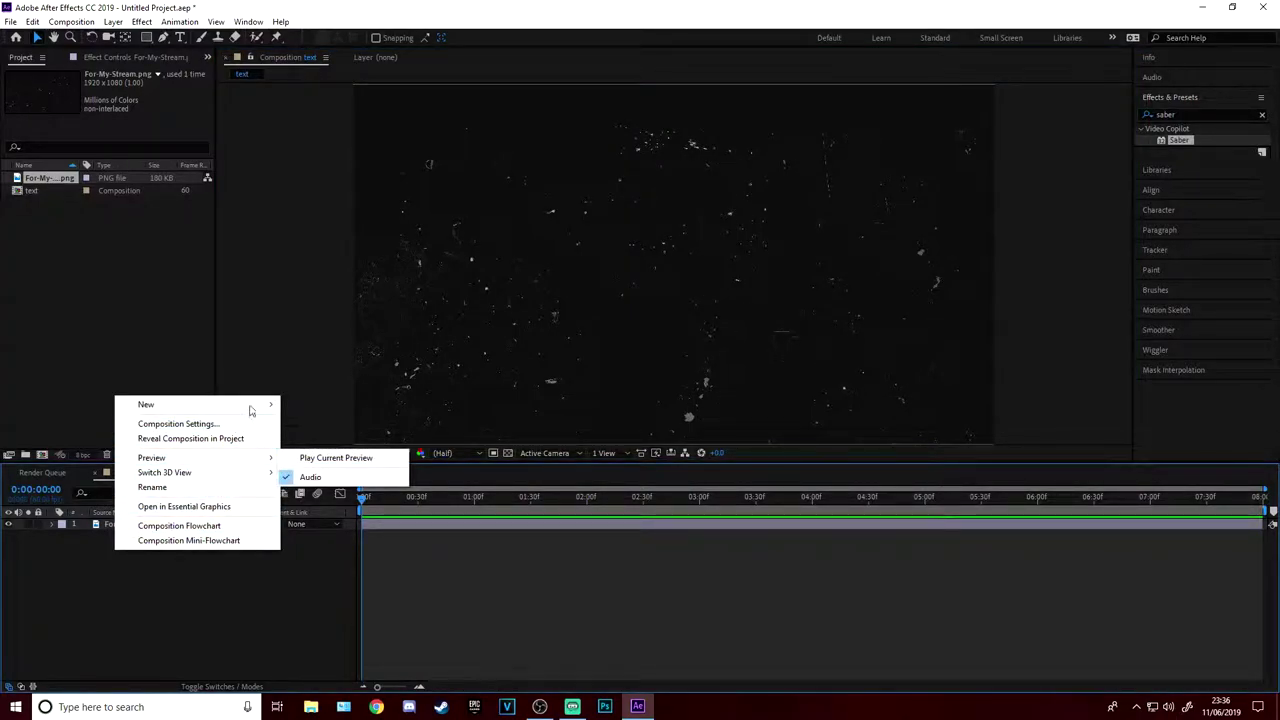
mouse_move(252, 405)
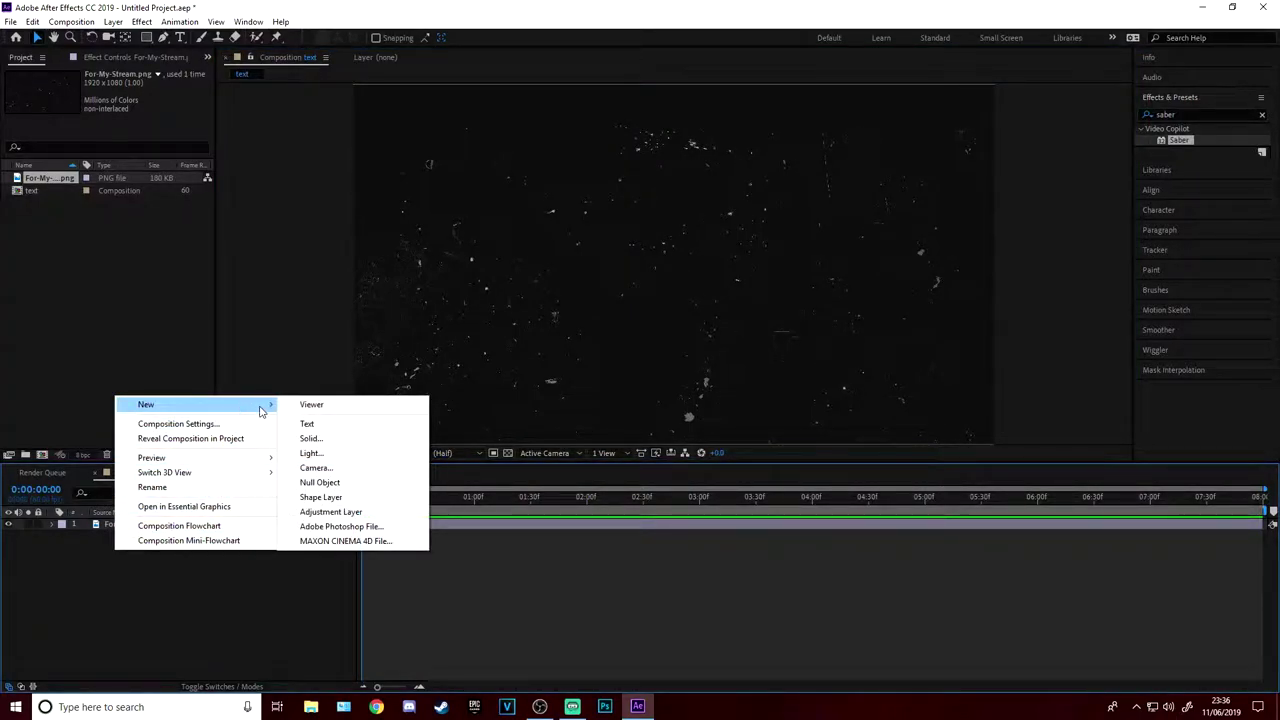
left_click(306, 424)
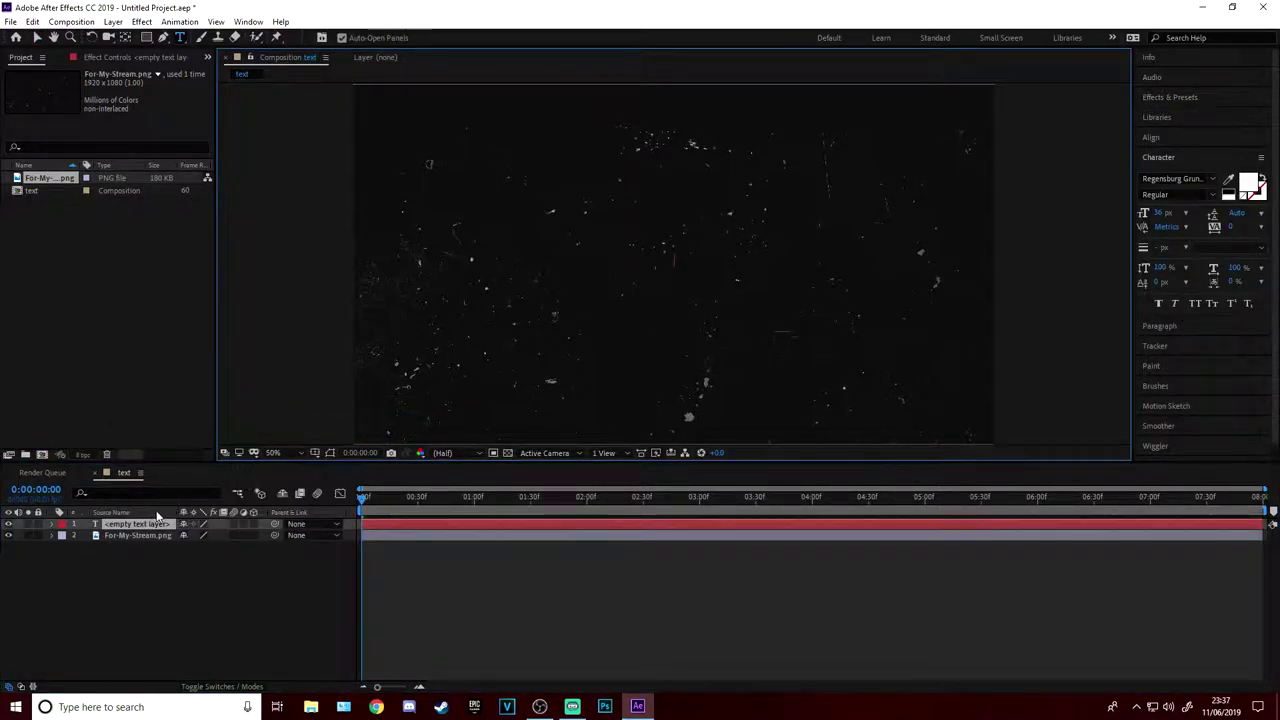
type("Fushion")
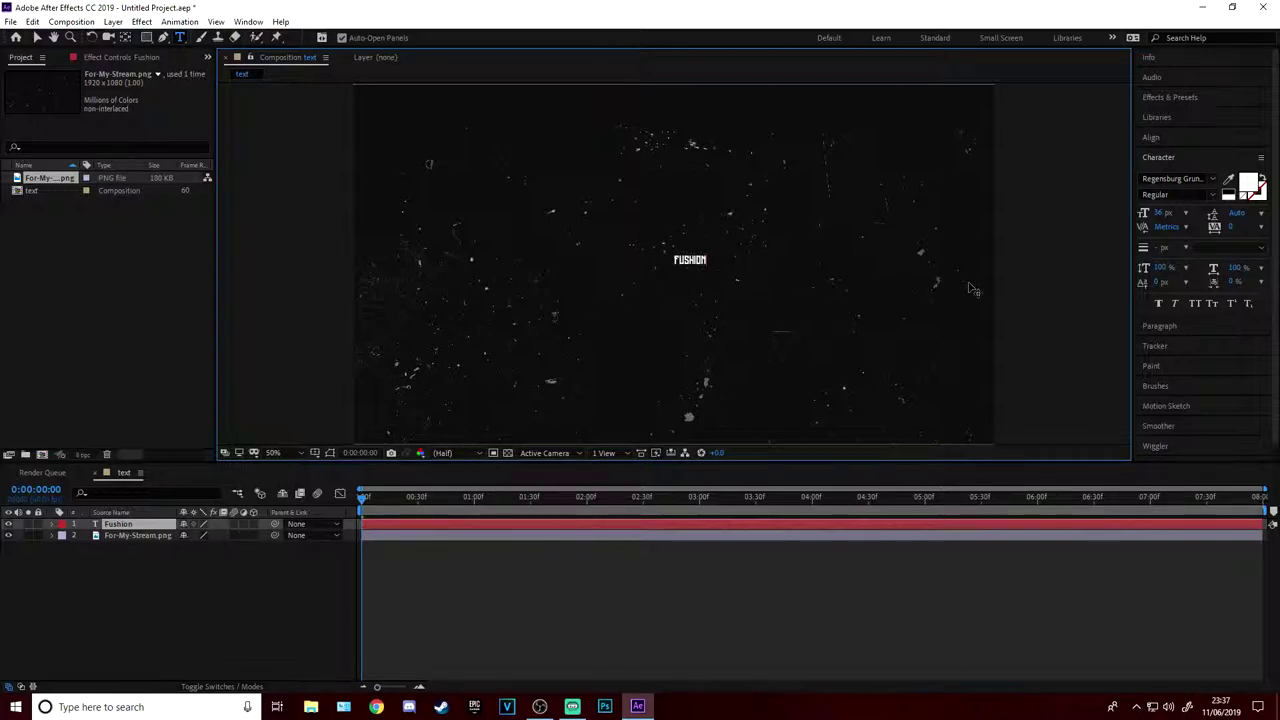
left_click(1212, 180)
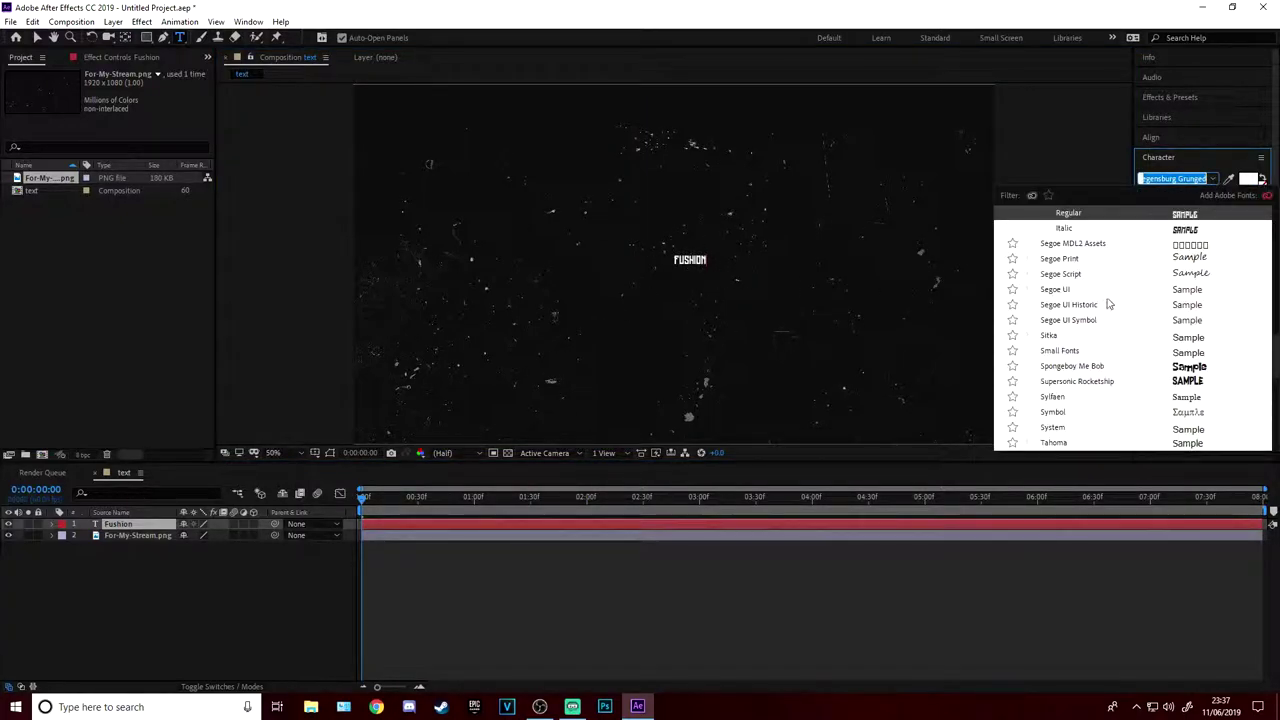
scroll(1110, 315, "up", 2)
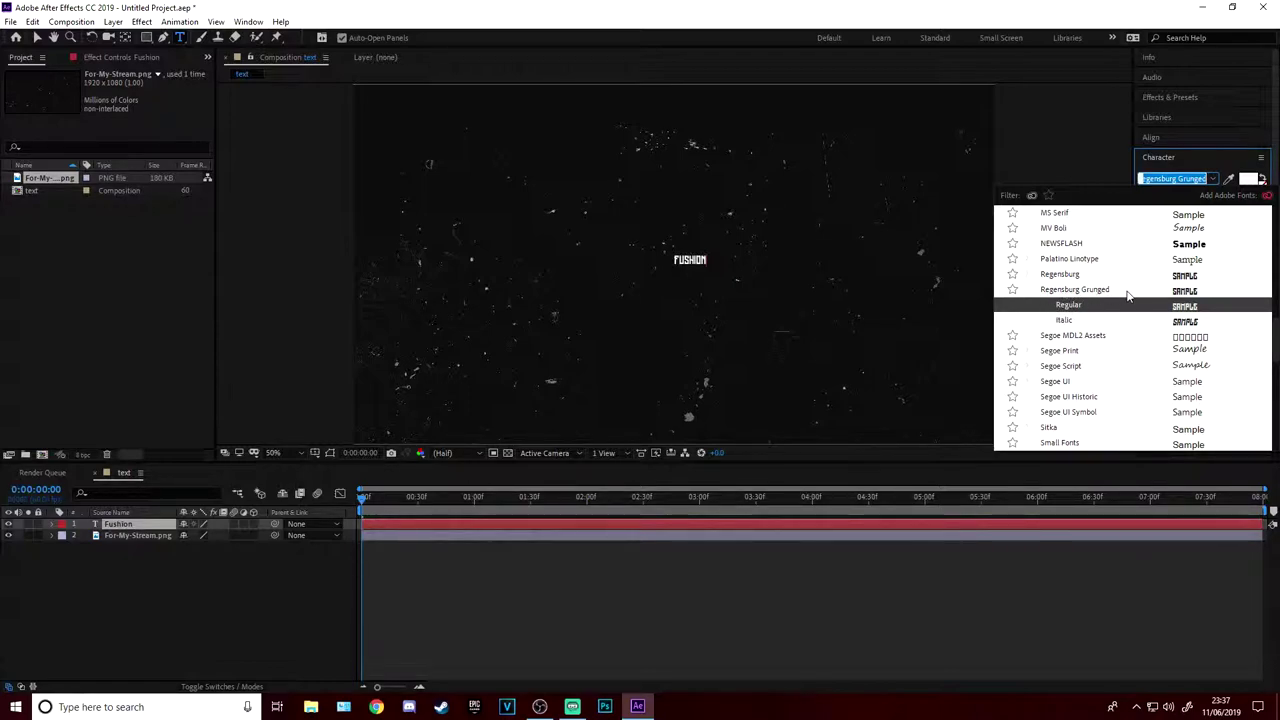
left_click(1218, 181)
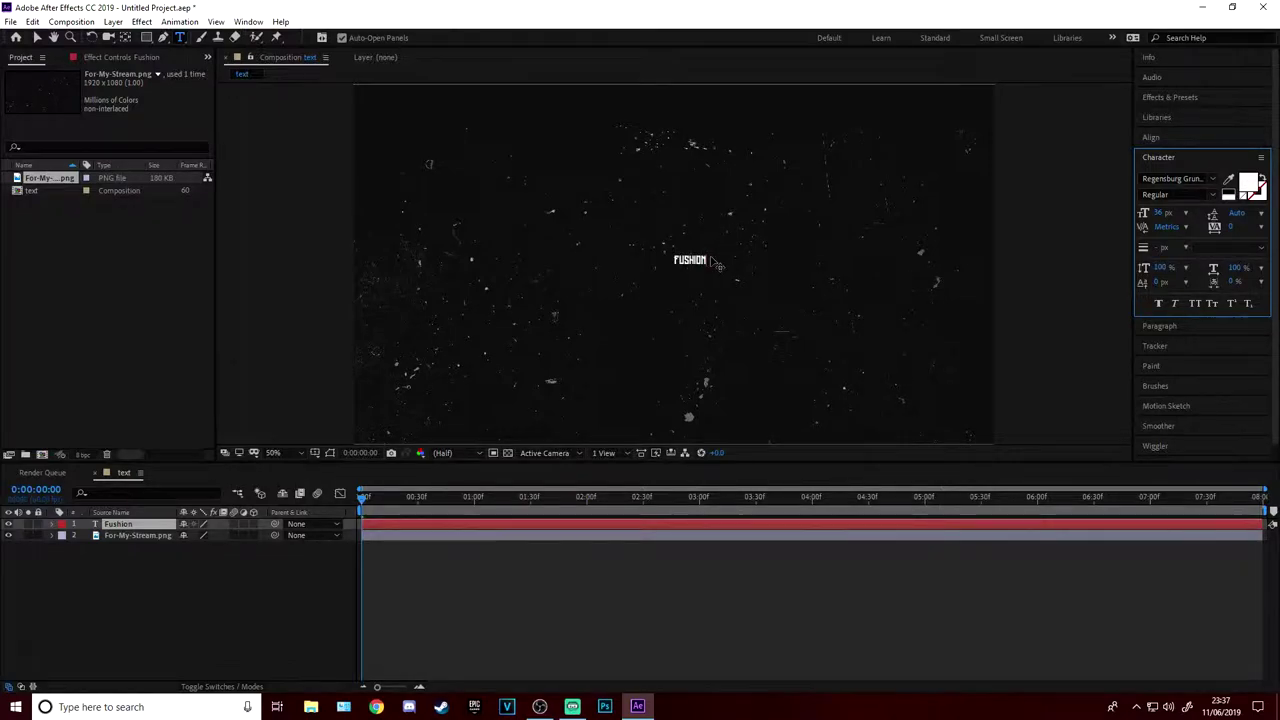
scroll(674, 263, "up", 4)
Scale the Fushion title up over the centre of the background and zoom out.
left_click(795, 235)
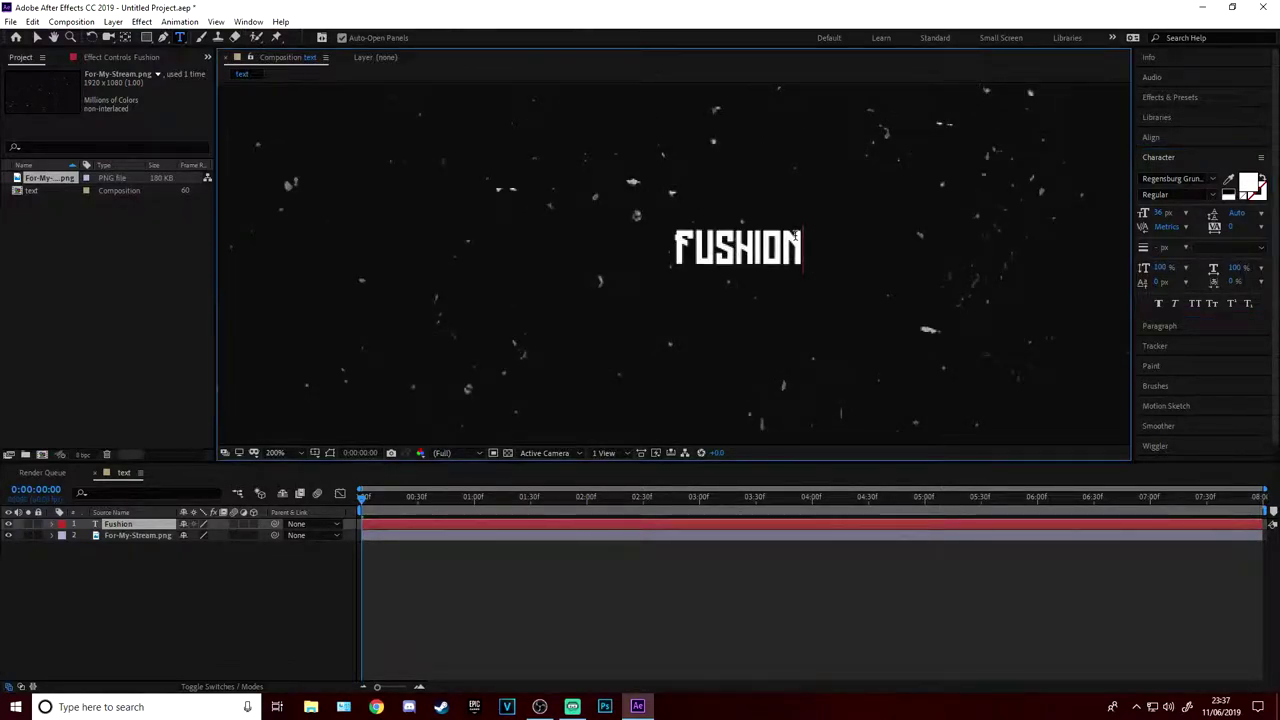
left_click(53, 37)
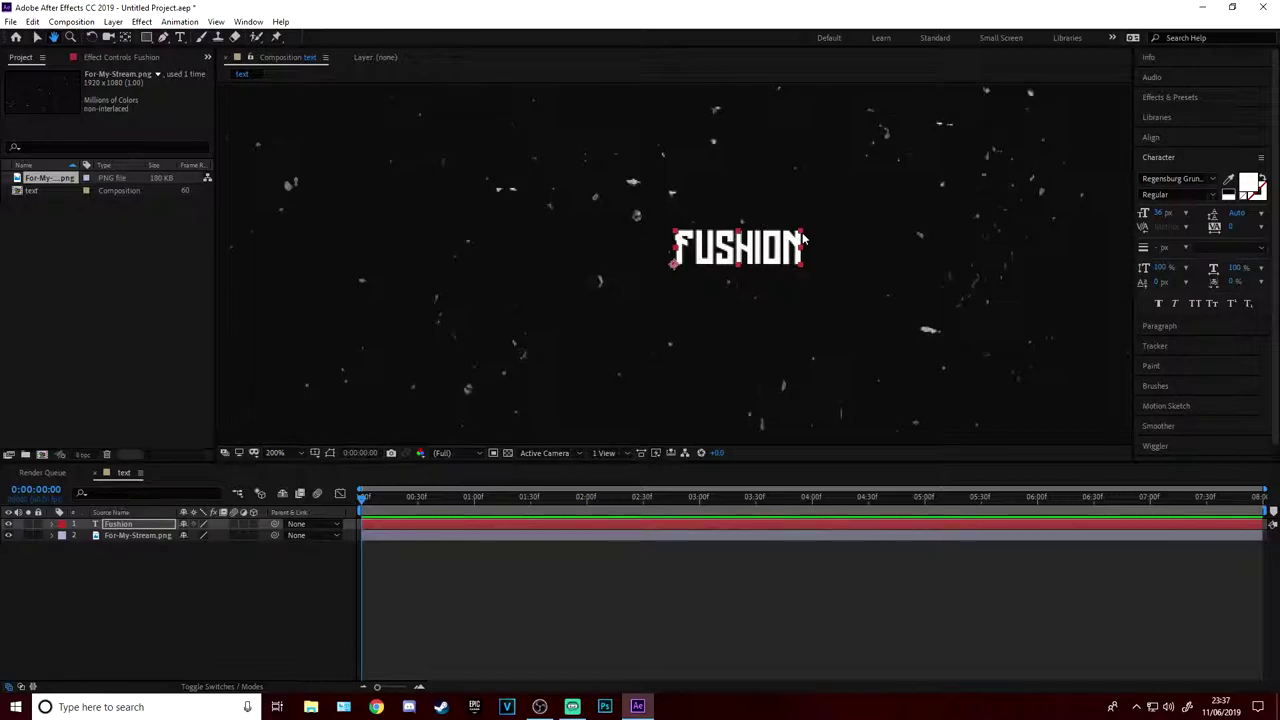
left_click_drag(800, 235, 973, 162)
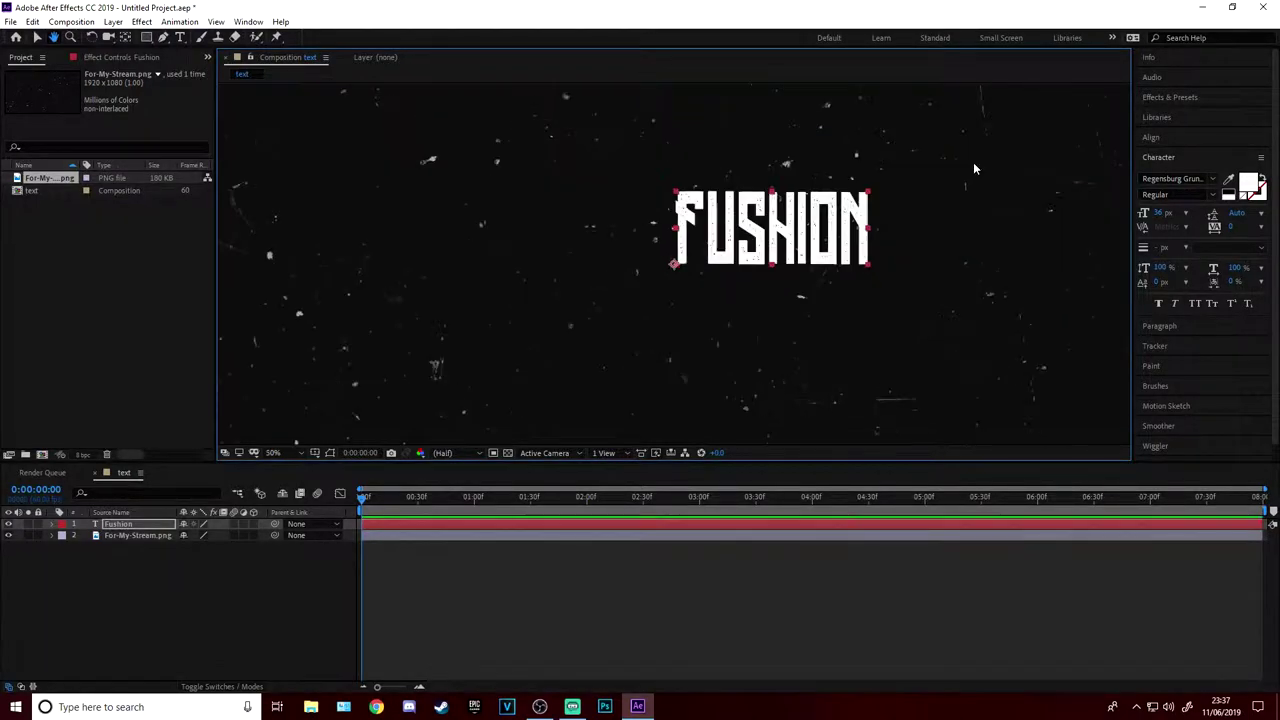
scroll(789, 229, "down", 10)
scroll(789, 229, "up", 6)
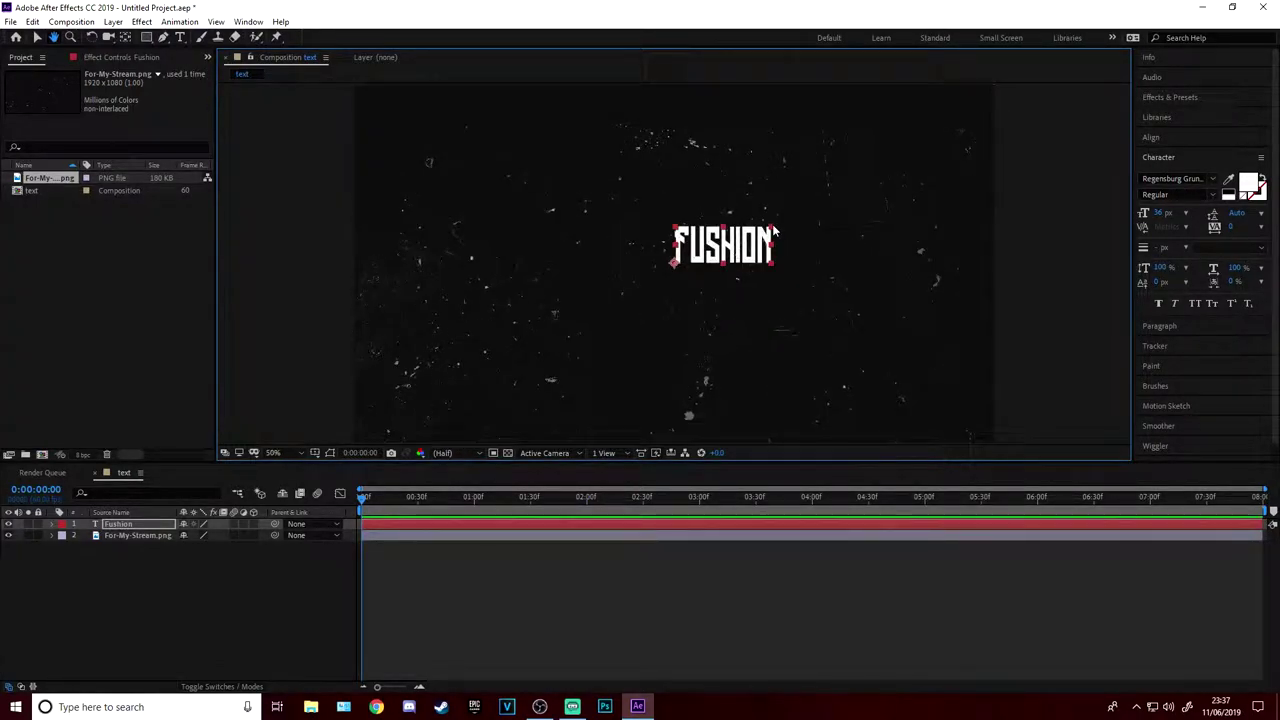
key("comma")
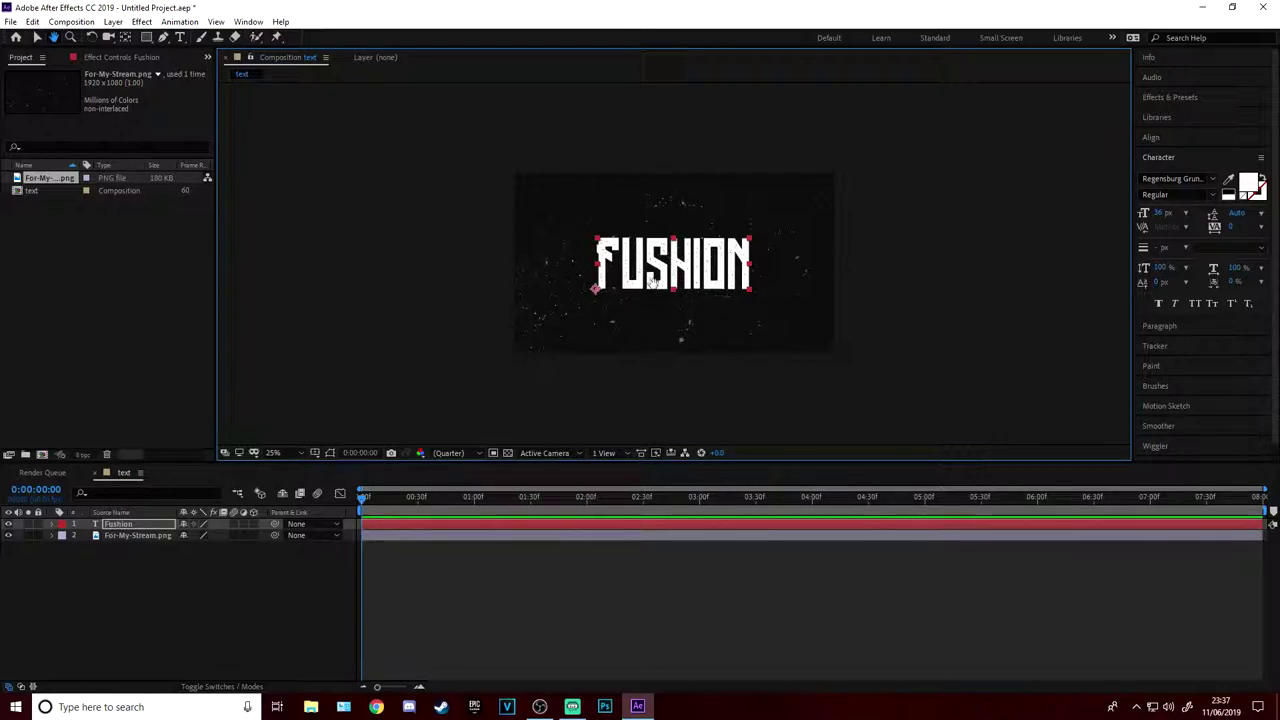
right_click(143, 525)
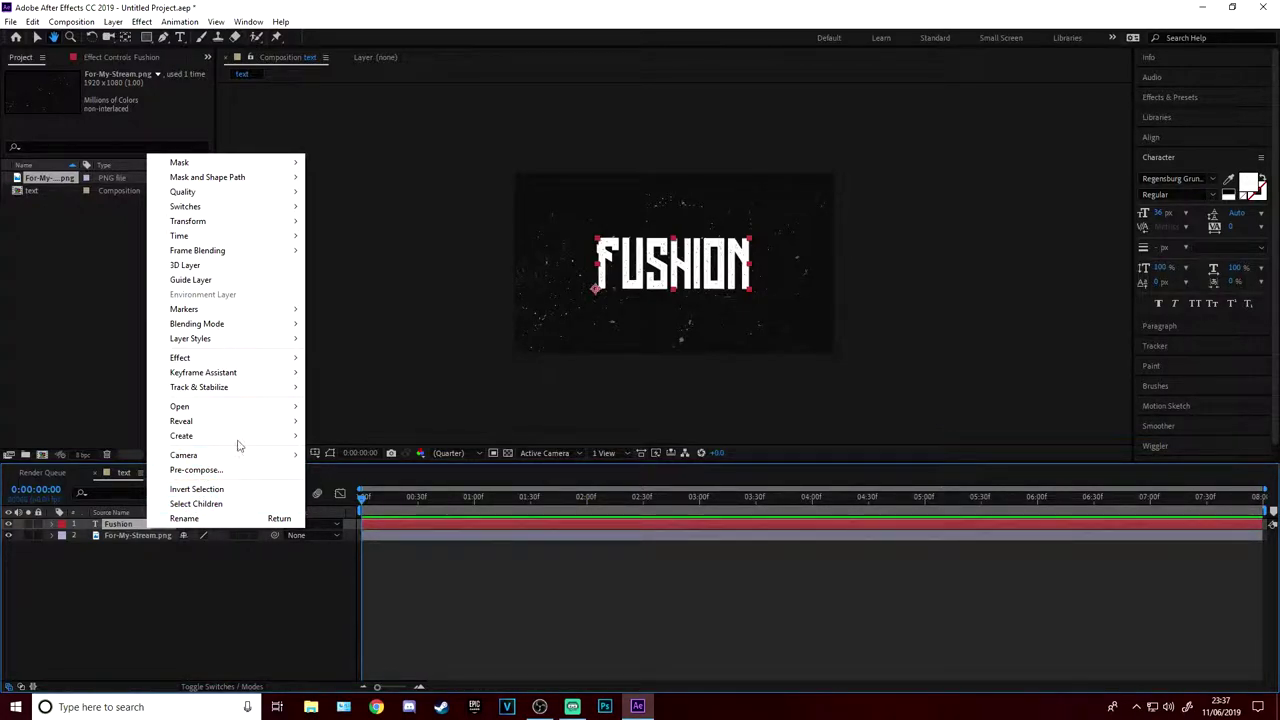
Drag Saber from Effects & Presets onto the Fushion layer and expand Customize Core.
left_click(194, 569)
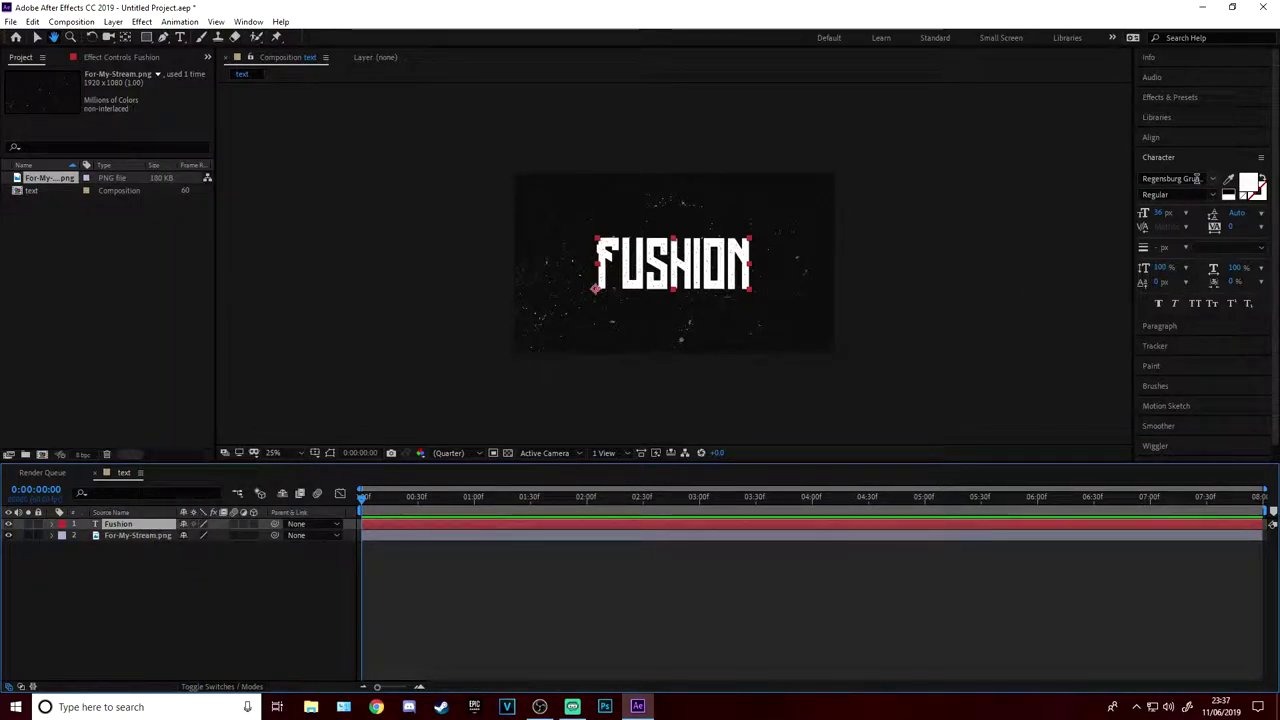
left_click(1166, 99)
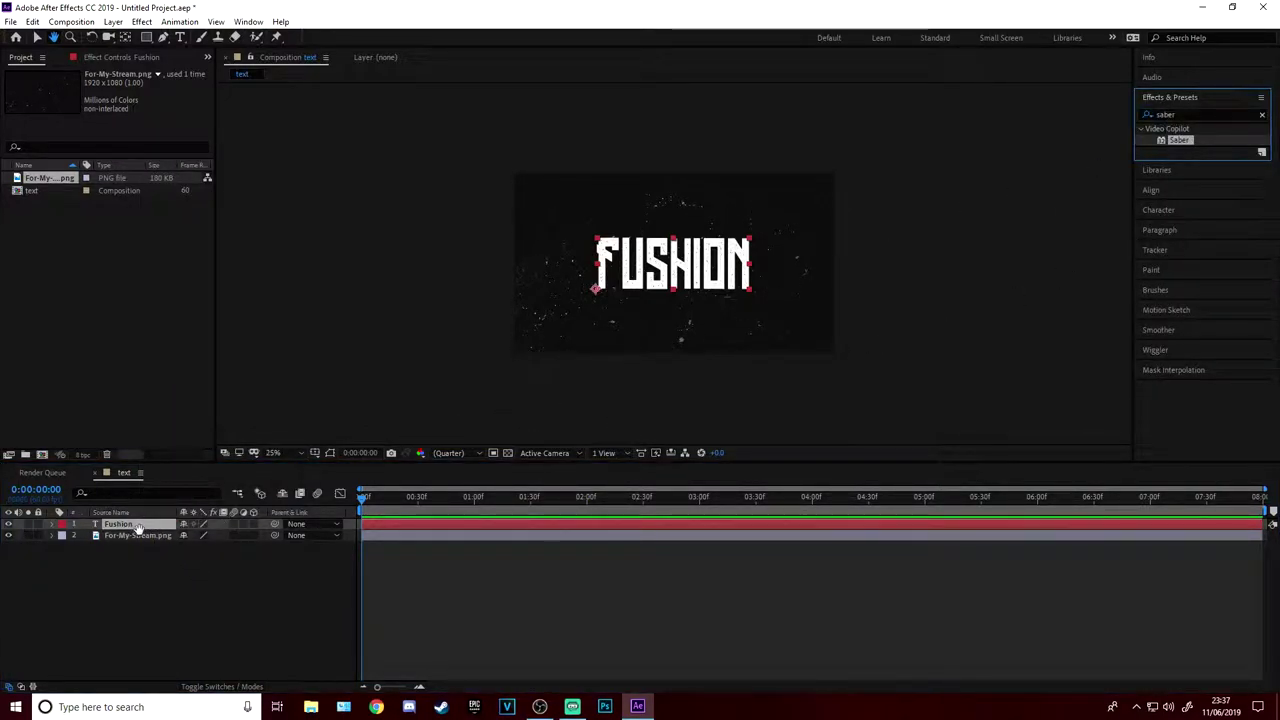
left_click(37, 37)
left_click_drag(1190, 143, 131, 522)
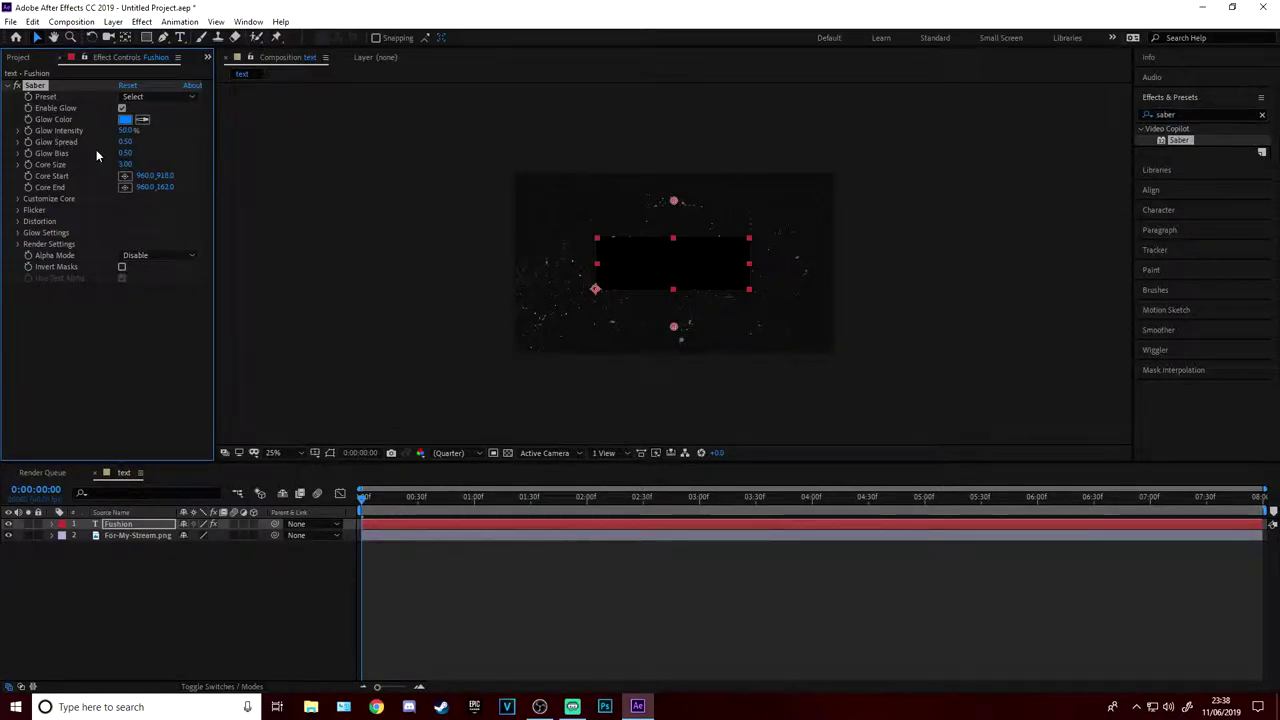
left_click(17, 199)
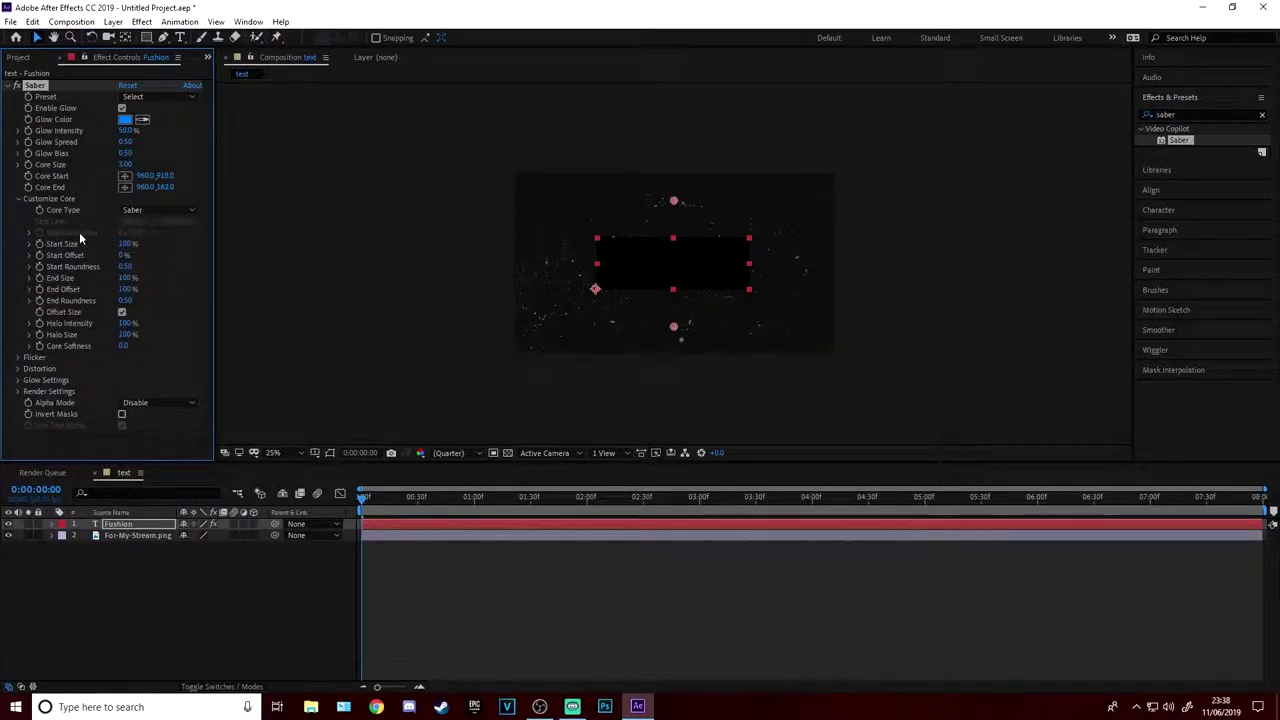
Set Saber's core to Layer Masks, then delete Saber from the text layer.
left_click(155, 210)
left_click(157, 240)
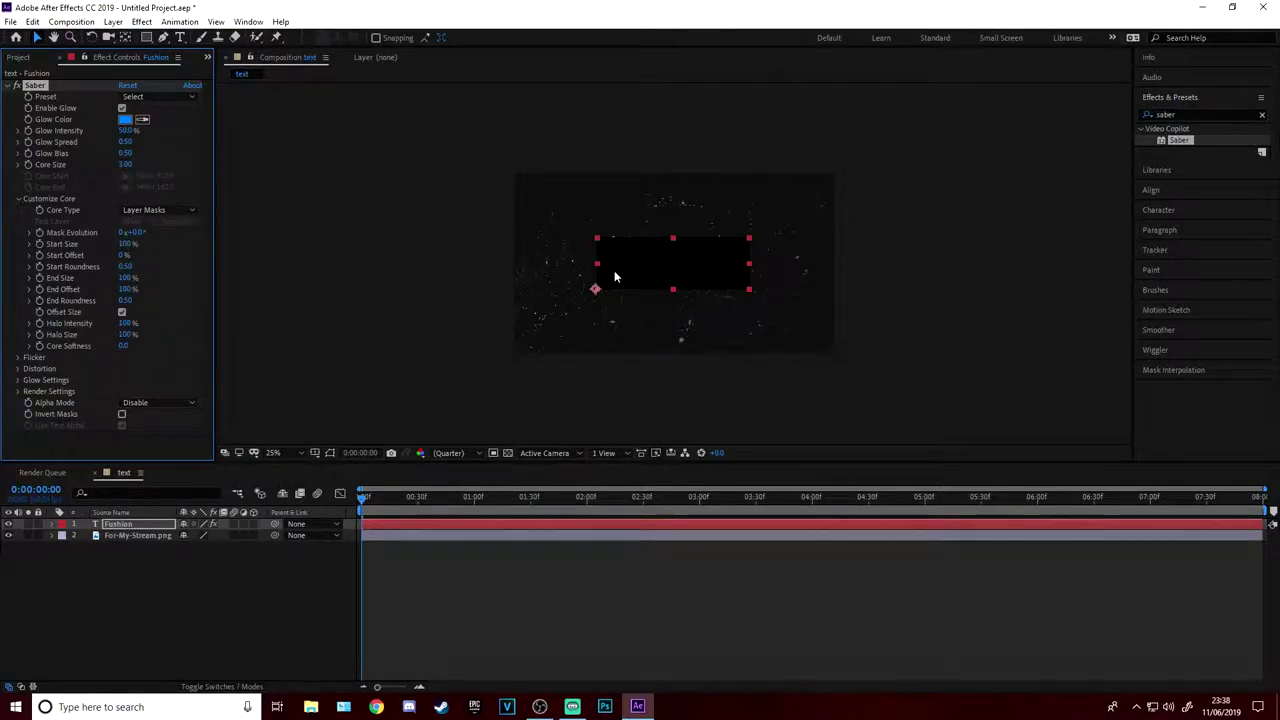
key("Delete")
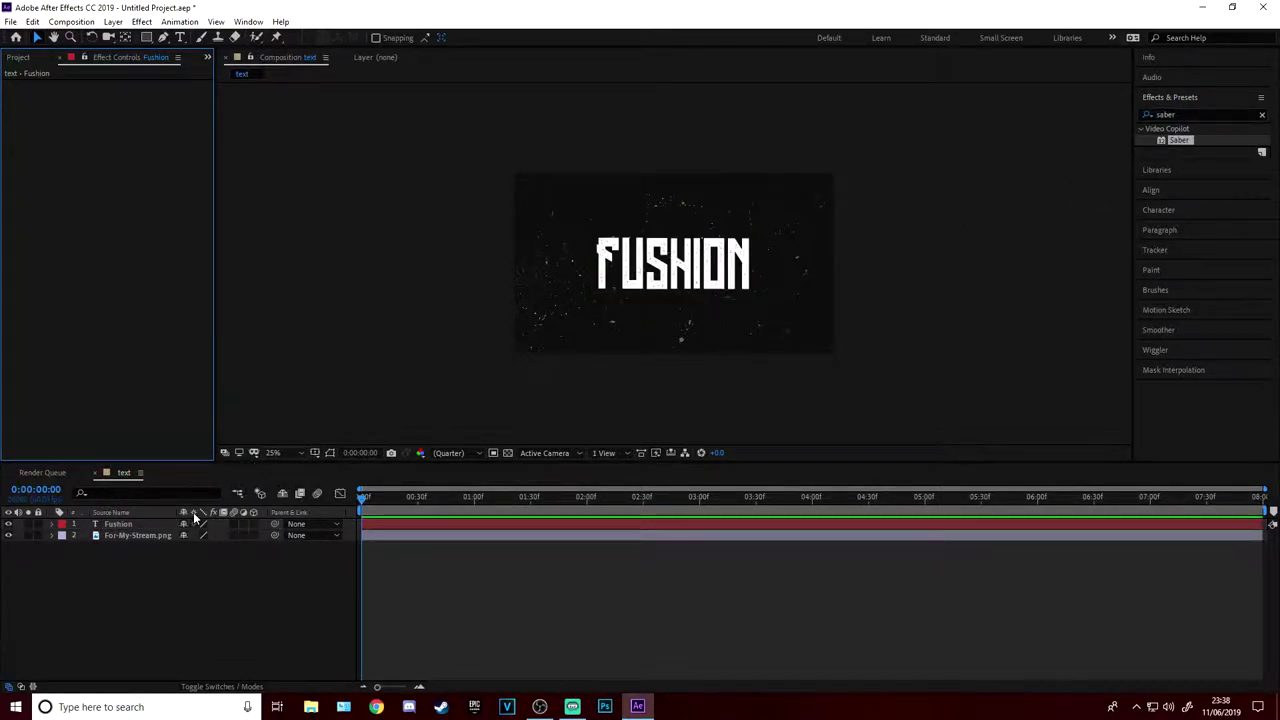
Create masks from the Fushion text and apply Saber to the Fushion Outlines layer.
right_click(145, 521)
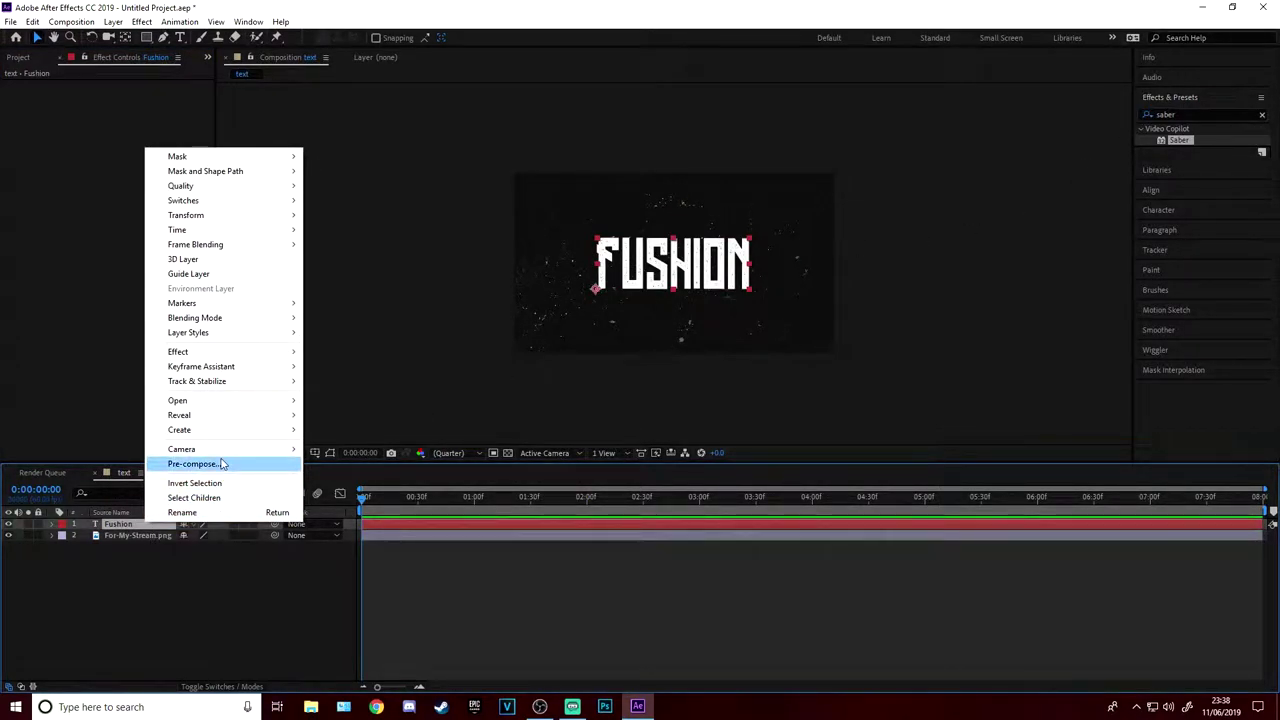
mouse_move(262, 430)
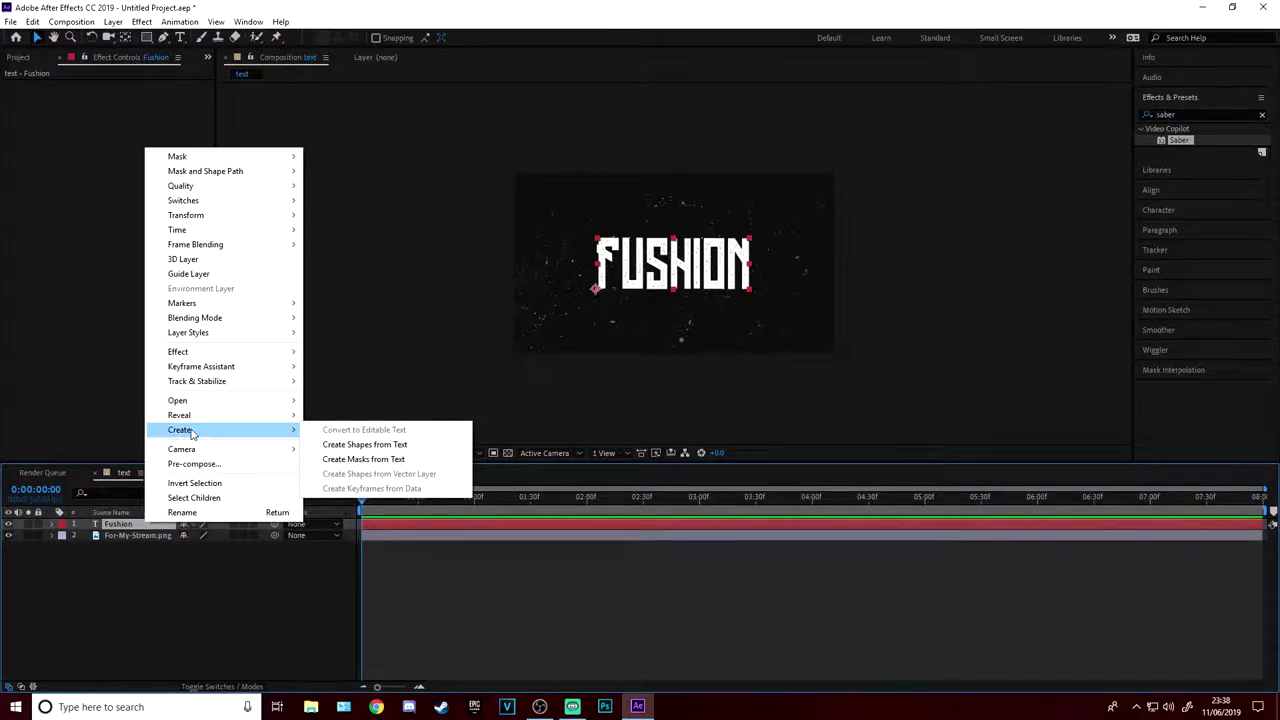
left_click(333, 460)
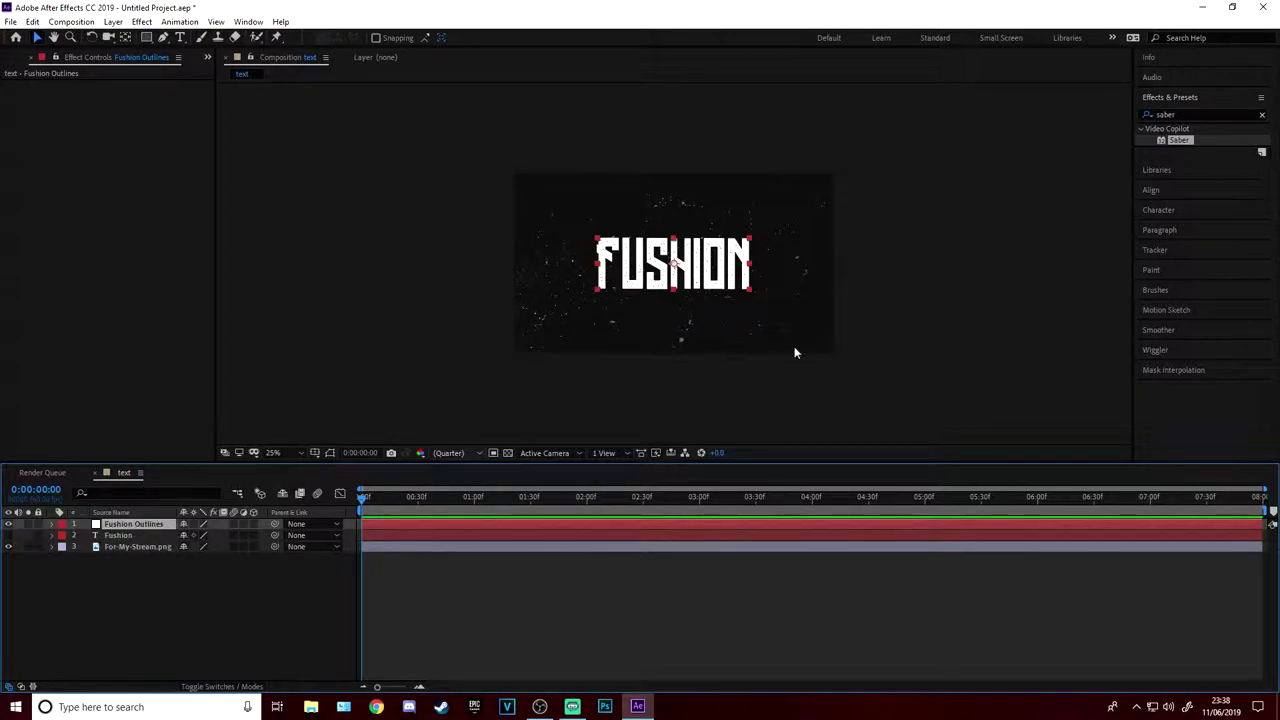
left_click_drag(1187, 141, 142, 525)
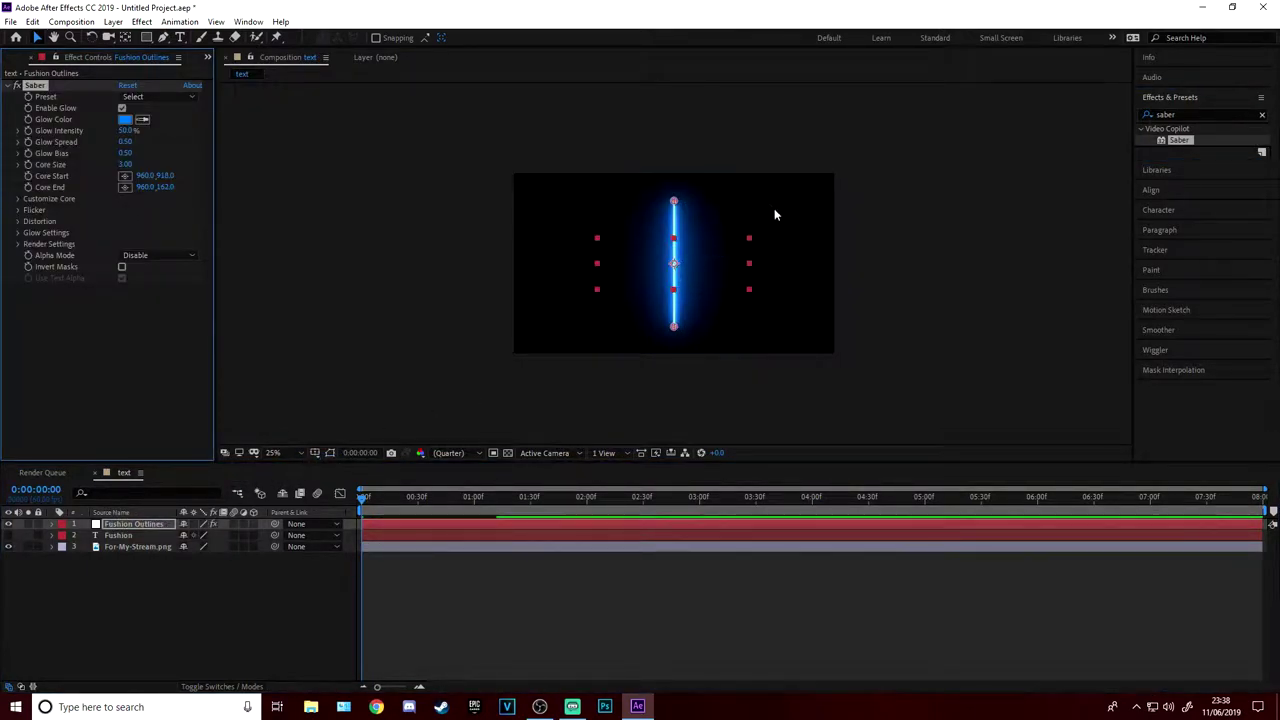
Set the Saber core type to trace the FUSHION text masks.
left_click(19, 199)
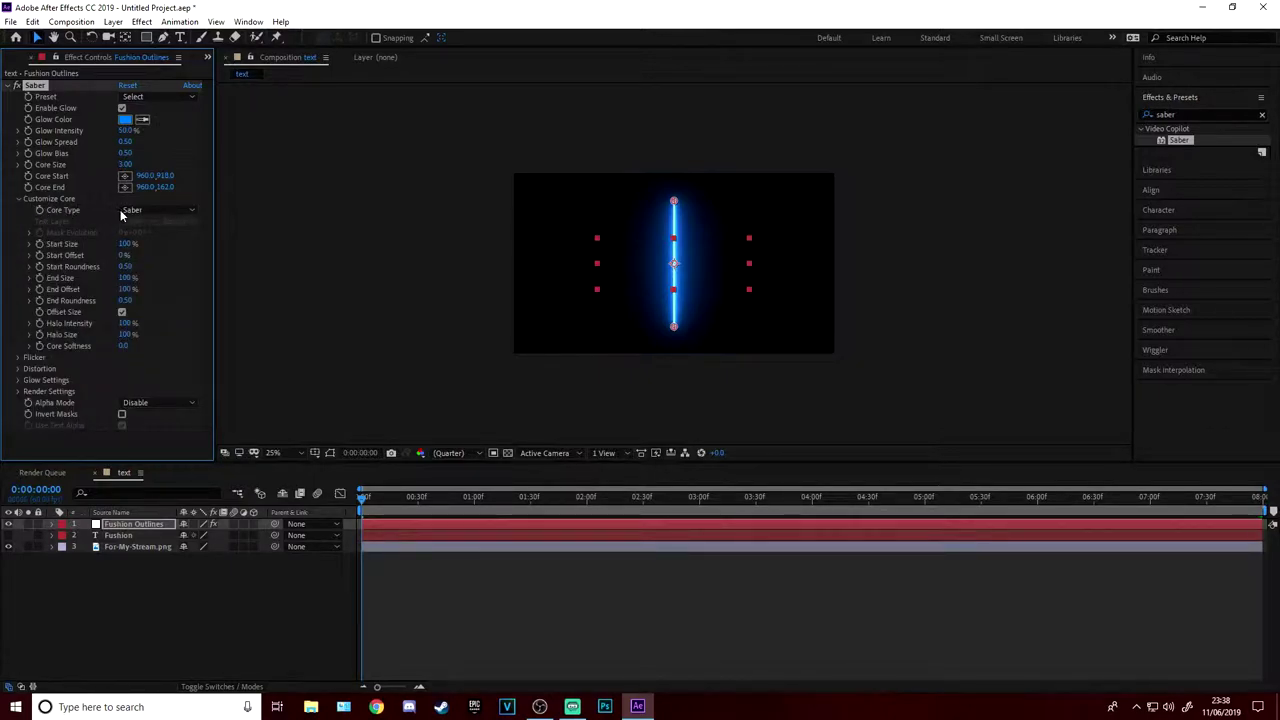
left_click(121, 211)
left_click(137, 239)
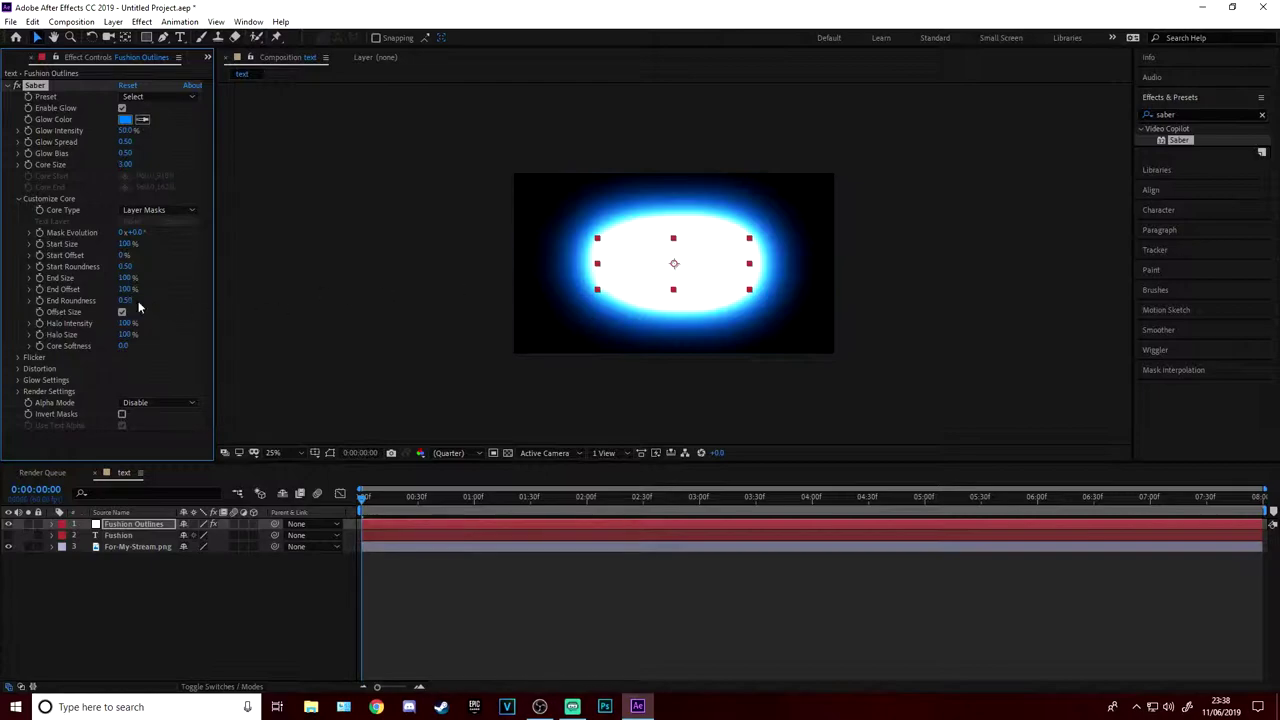
Apply the Proton saber preset and lower Saber Glow Intensity to 27%.
left_click(177, 97)
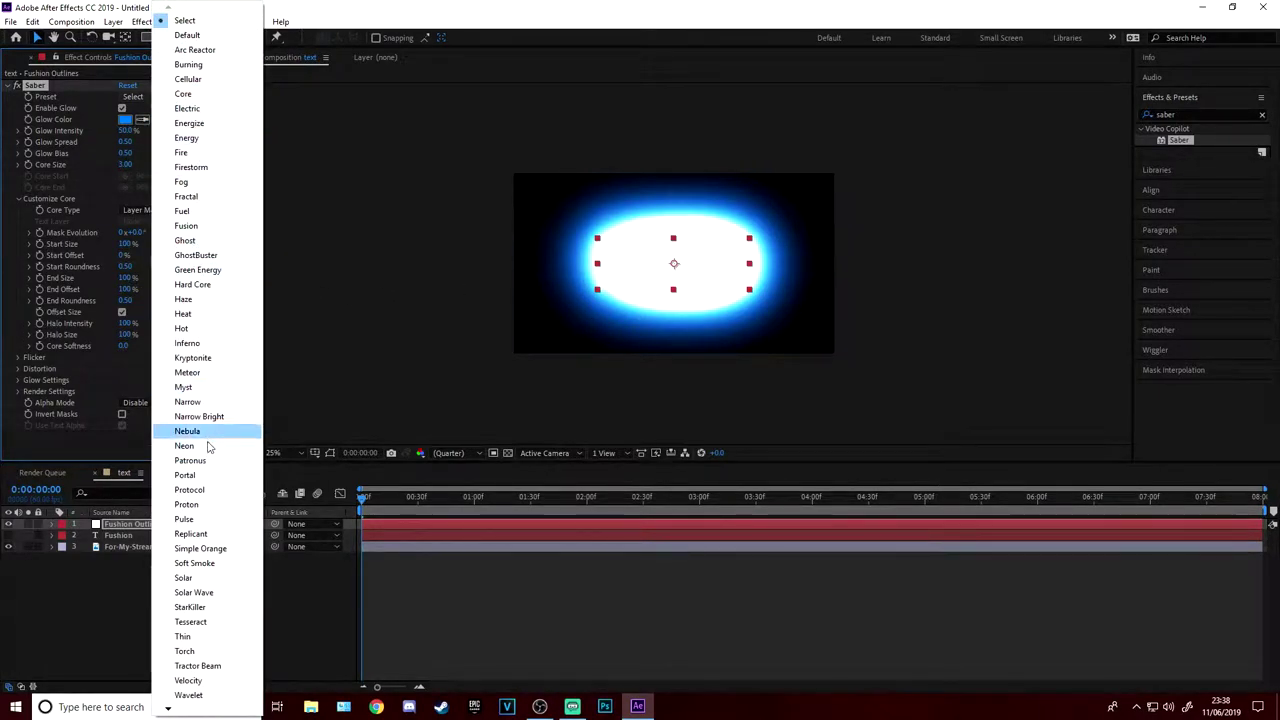
left_click(195, 505)
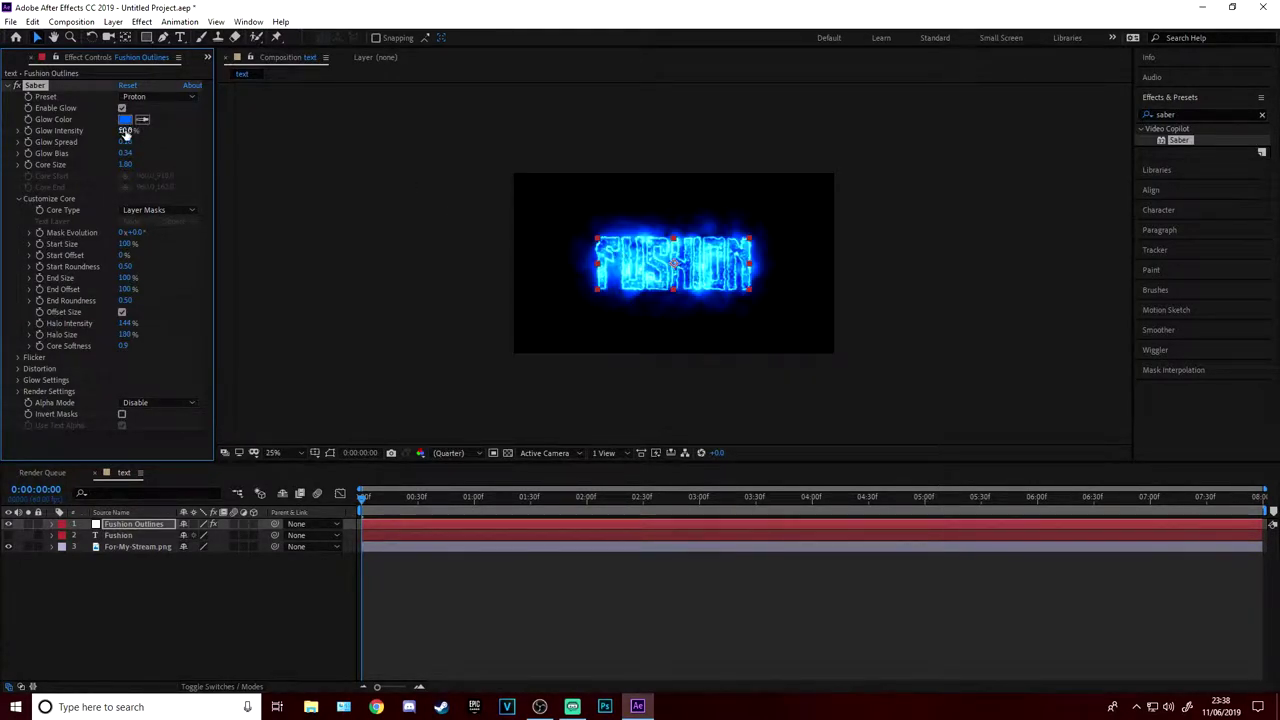
left_click_drag(126, 134, 123, 167)
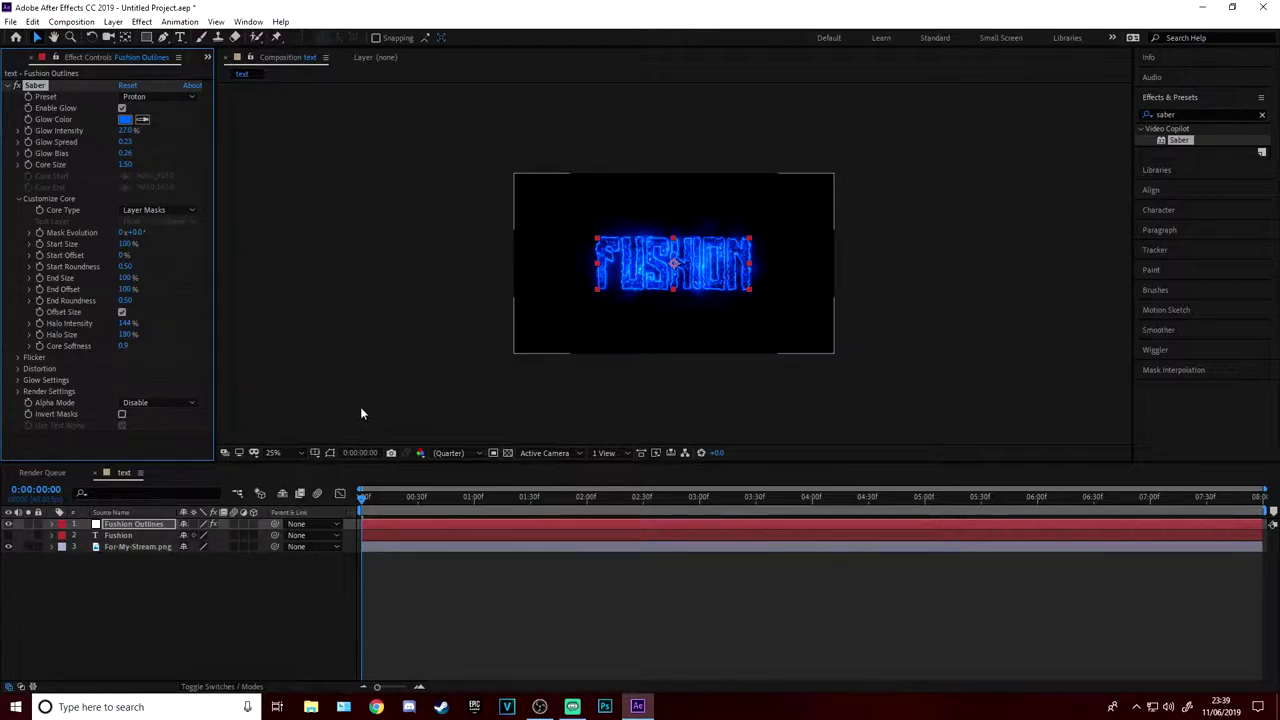
right_click(138, 524)
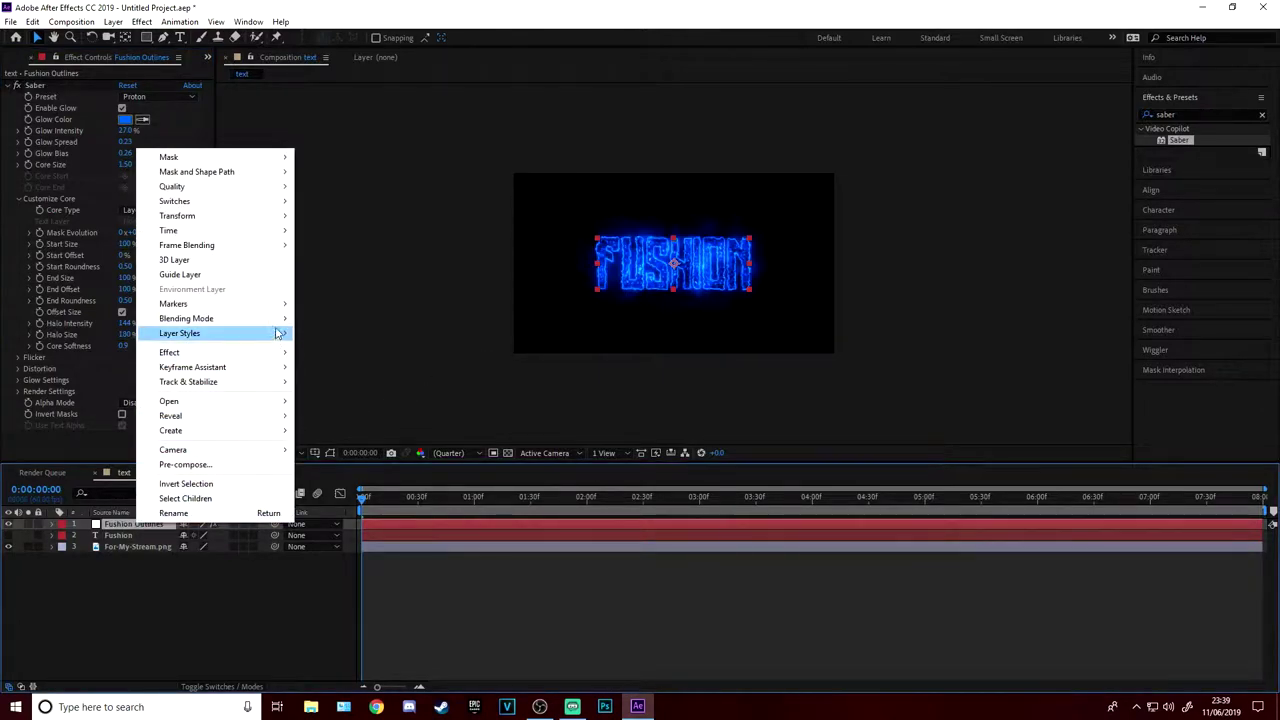
Set the Fushion Outlines layer to Add blending and scrub ahead to check the glow.
mouse_move(275, 320)
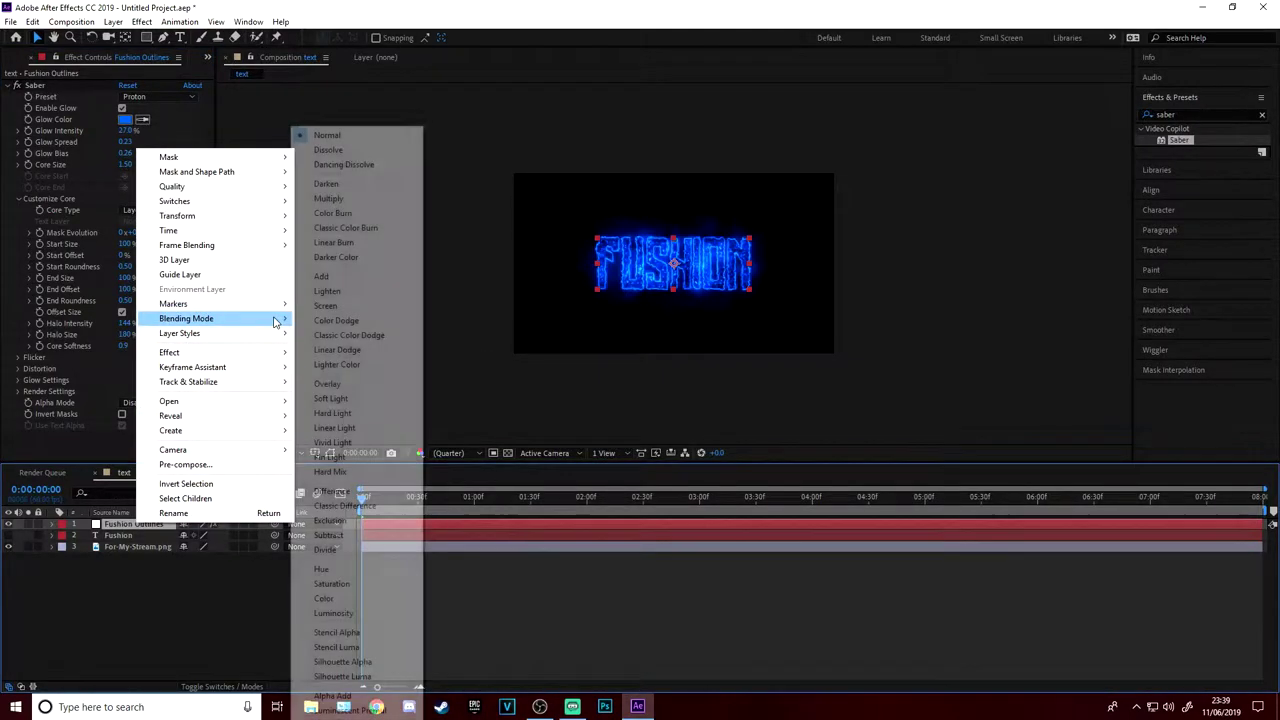
left_click(345, 277)
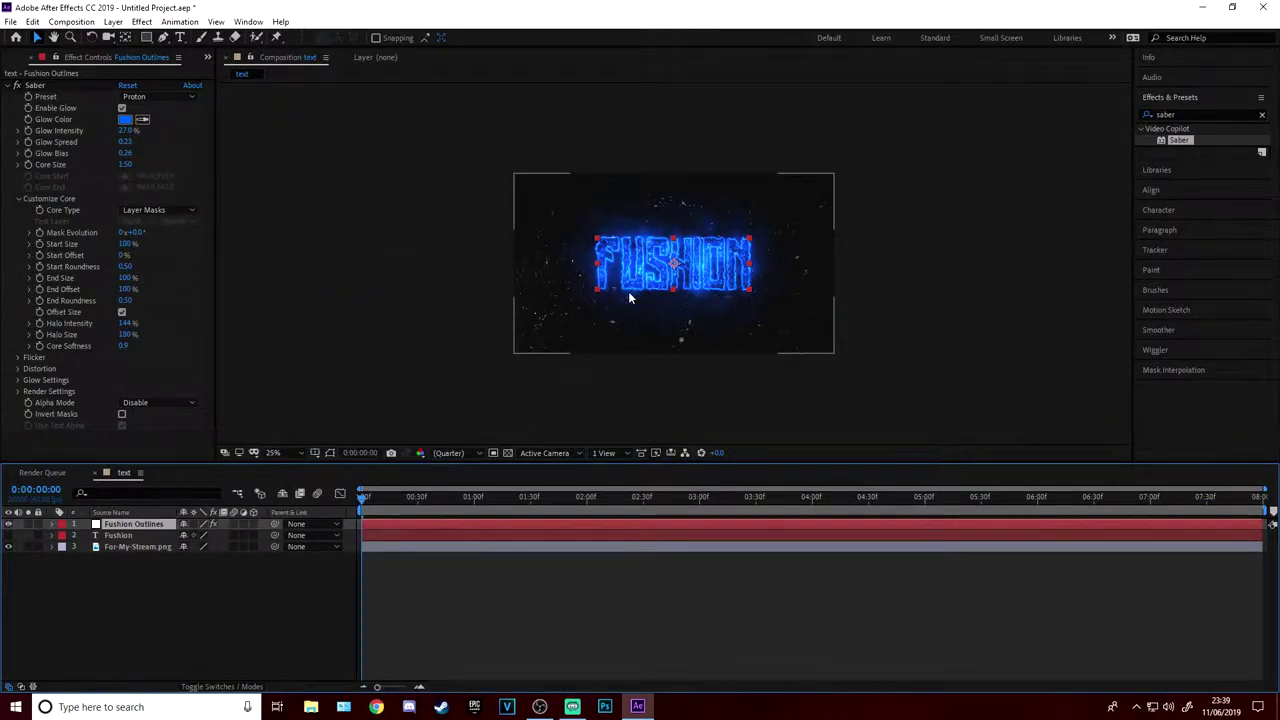
scroll(630, 297, "up", 2)
scroll(628, 295, "down", 3)
scroll(626, 294, "up", 1)
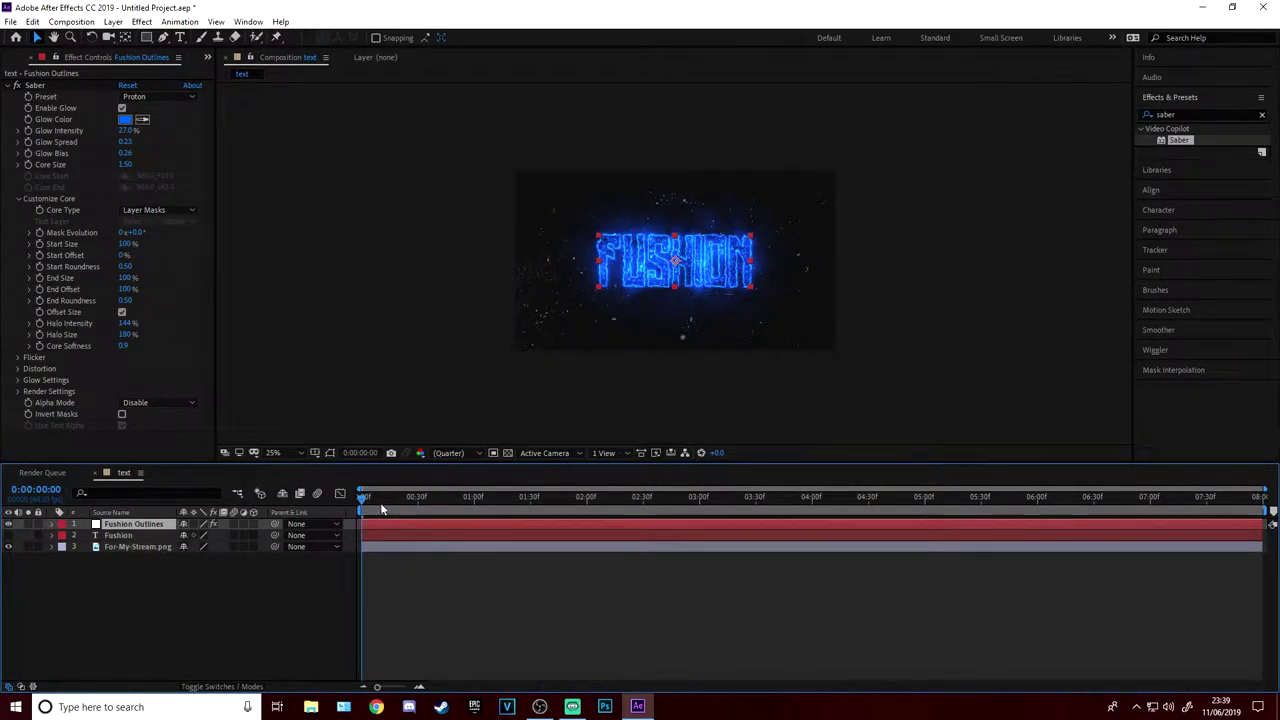
left_click_drag(362, 497, 699, 504)
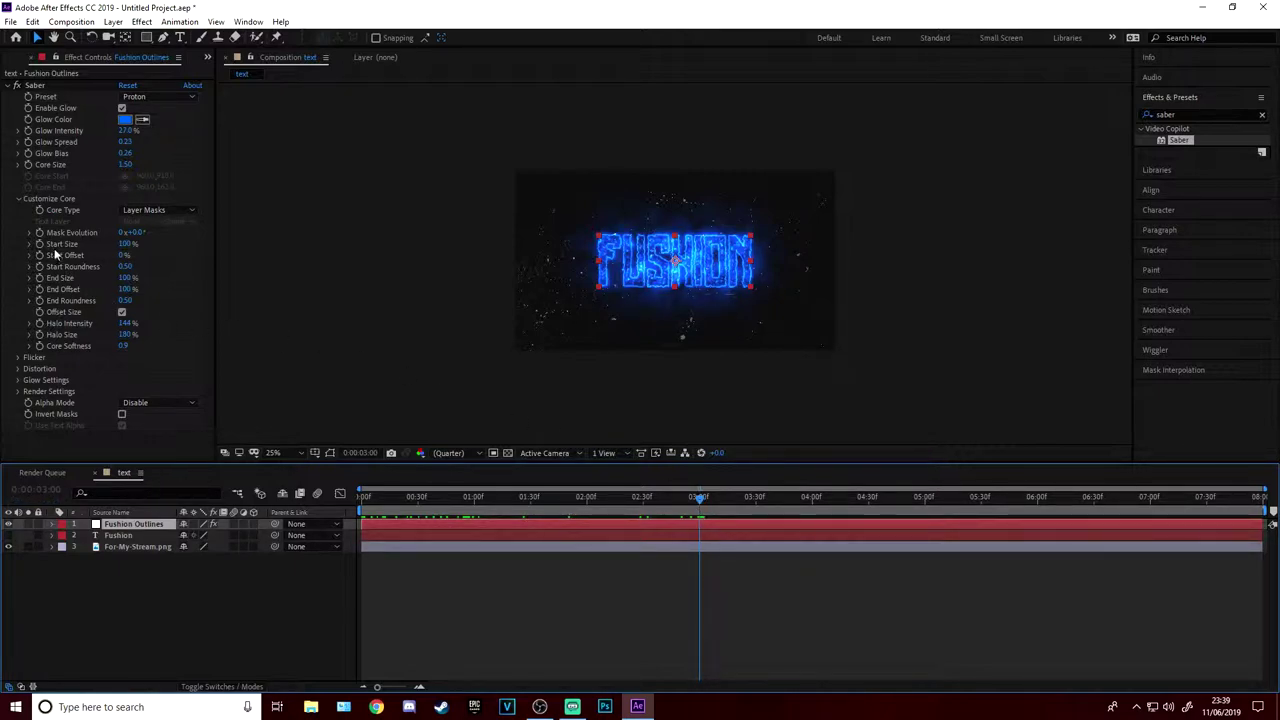
left_click(19, 200)
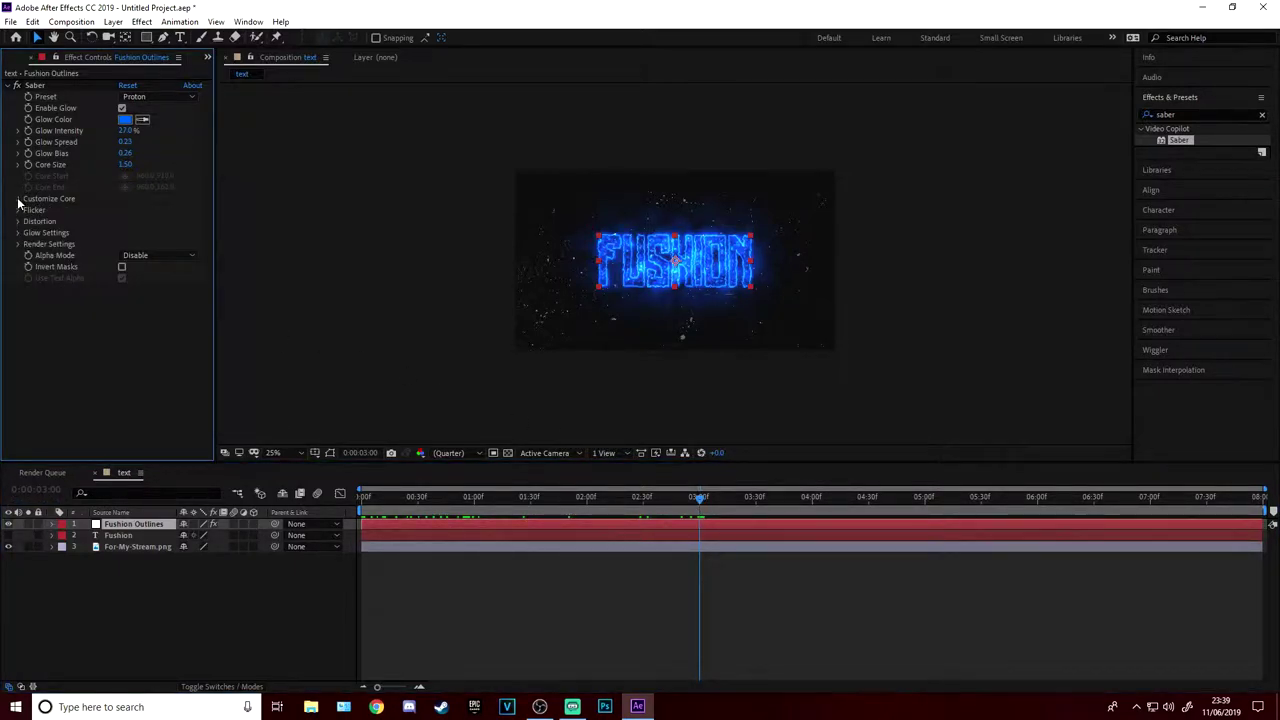
At the start of the timeline, keyframe Saber End Offset at 0%.
left_click(18, 200)
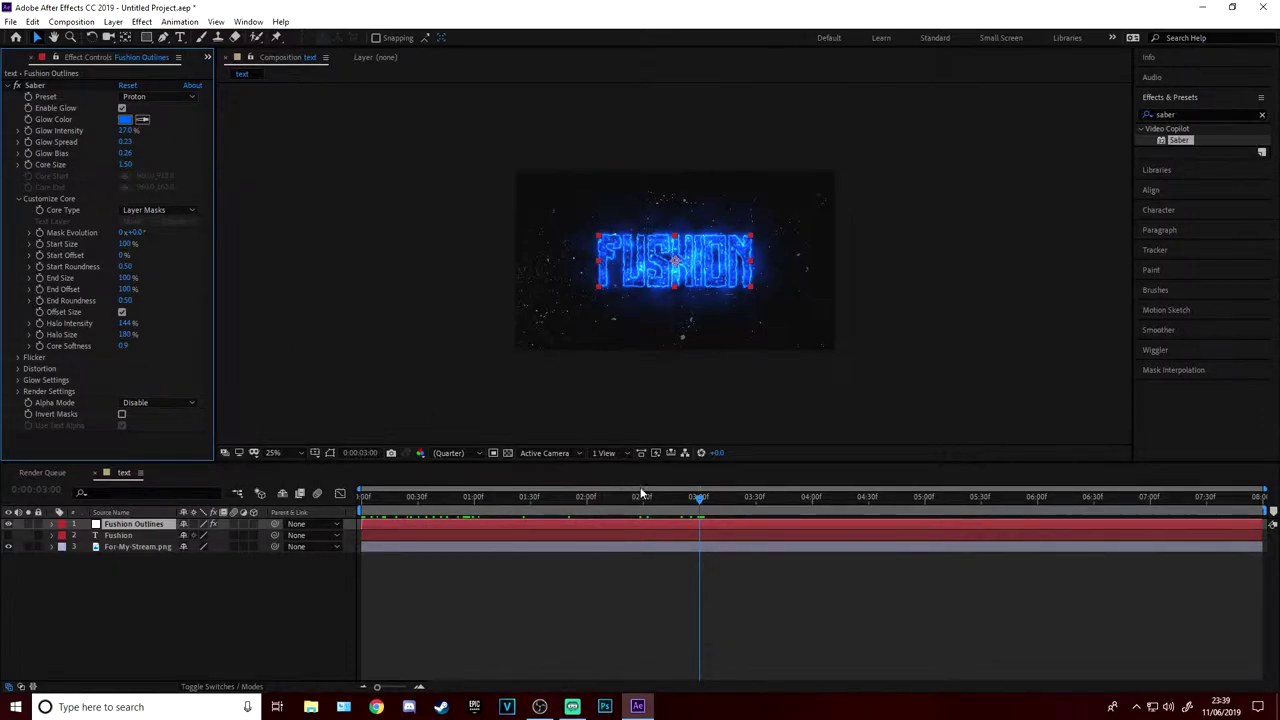
left_click_drag(691, 499, 361, 499)
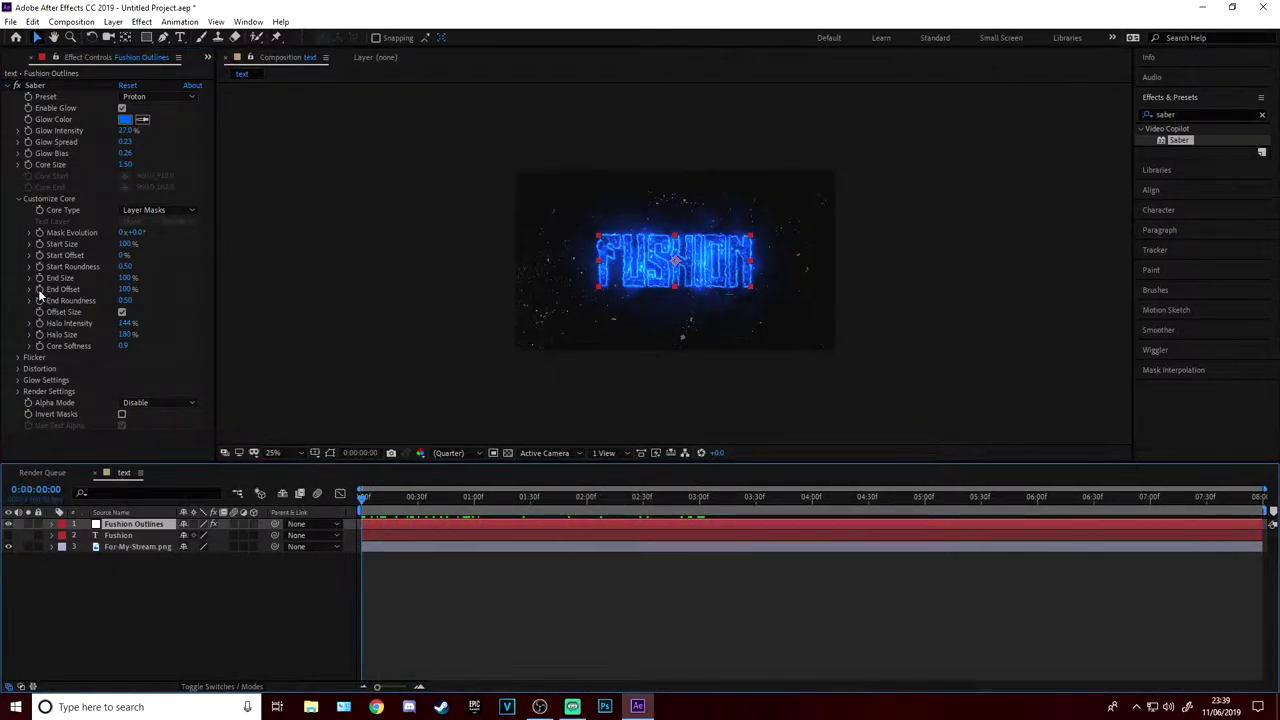
left_click(107, 304)
left_click(126, 289)
type("0")
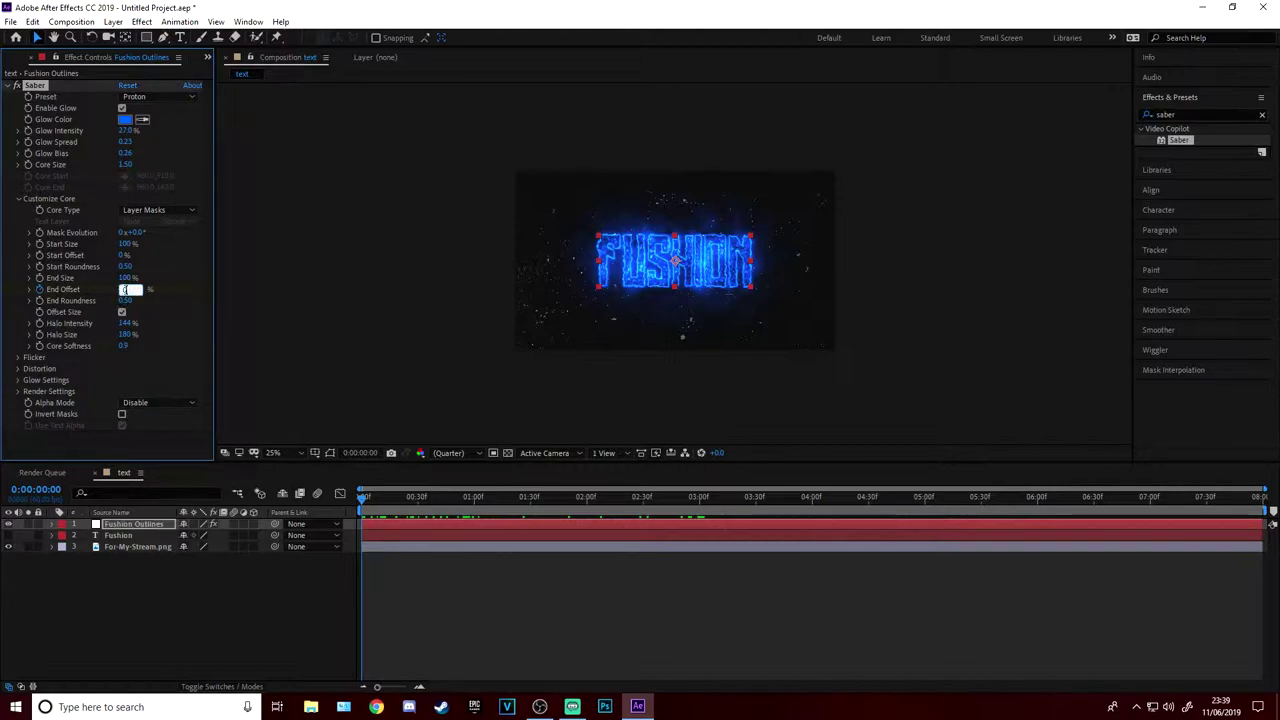
key("Return")
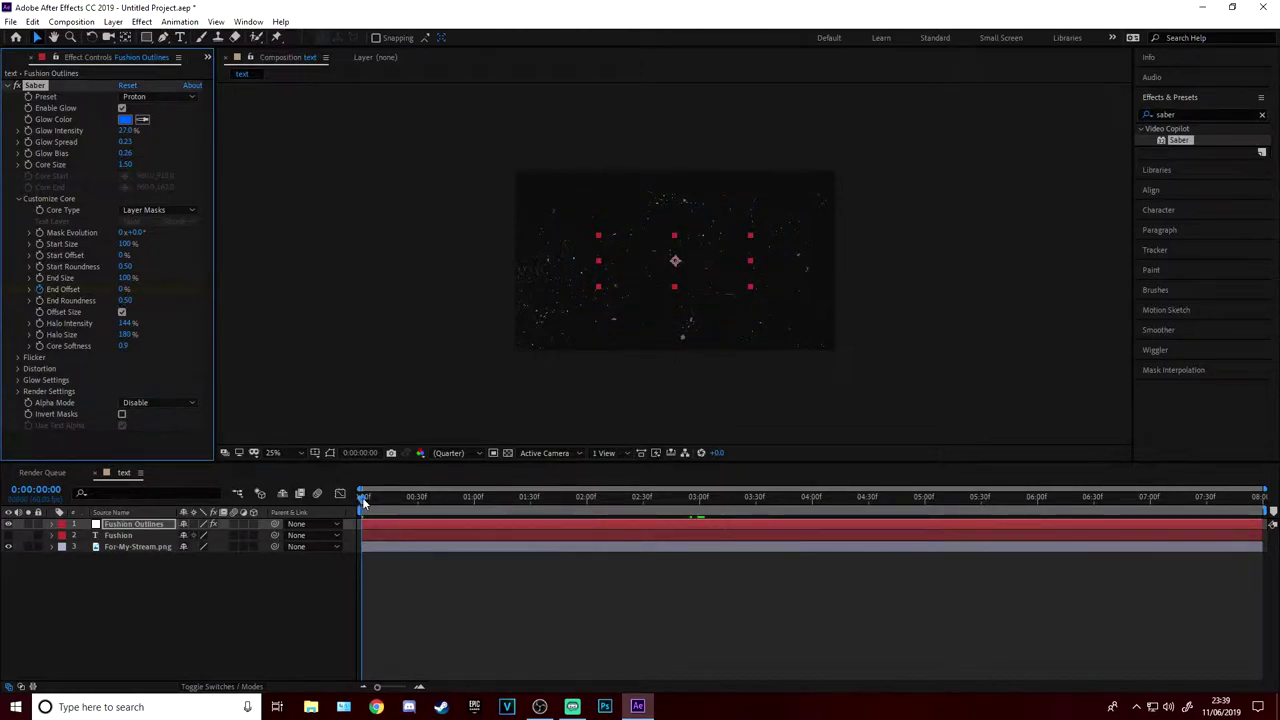
Keyframe End Offset at 100% at three seconds and preview the draw-on.
left_click_drag(362, 497, 701, 505)
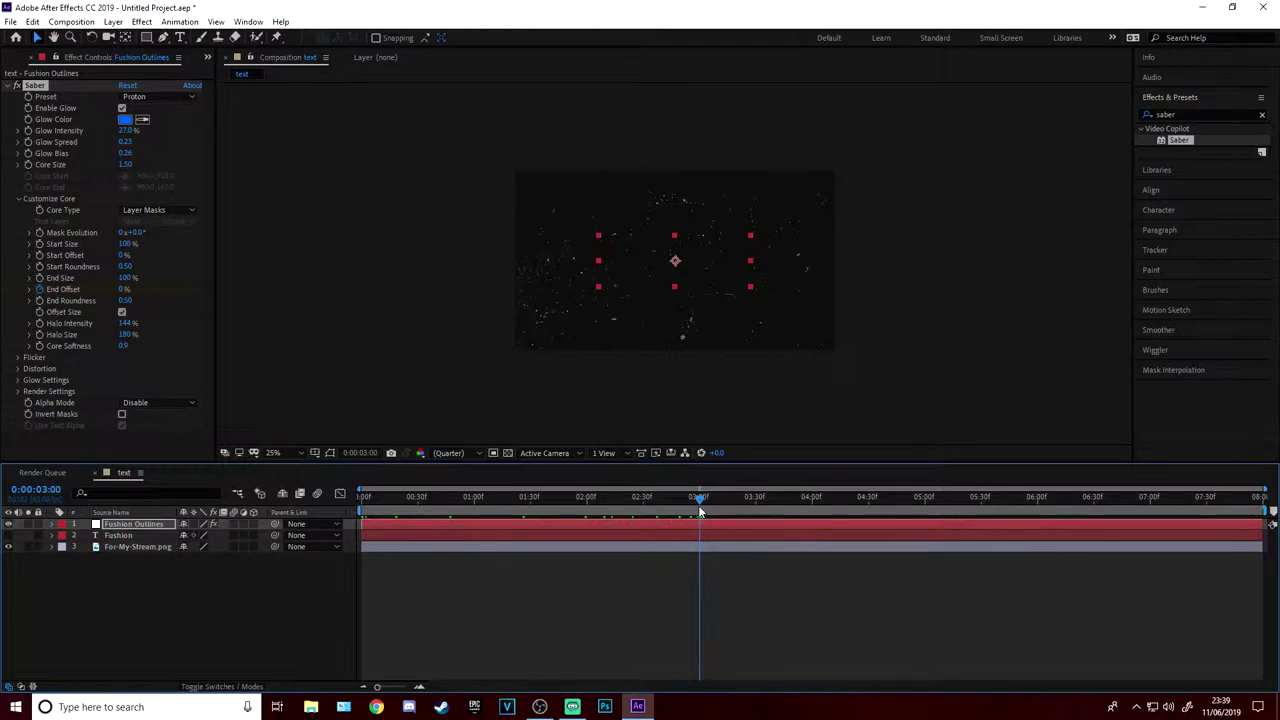
left_click(124, 289)
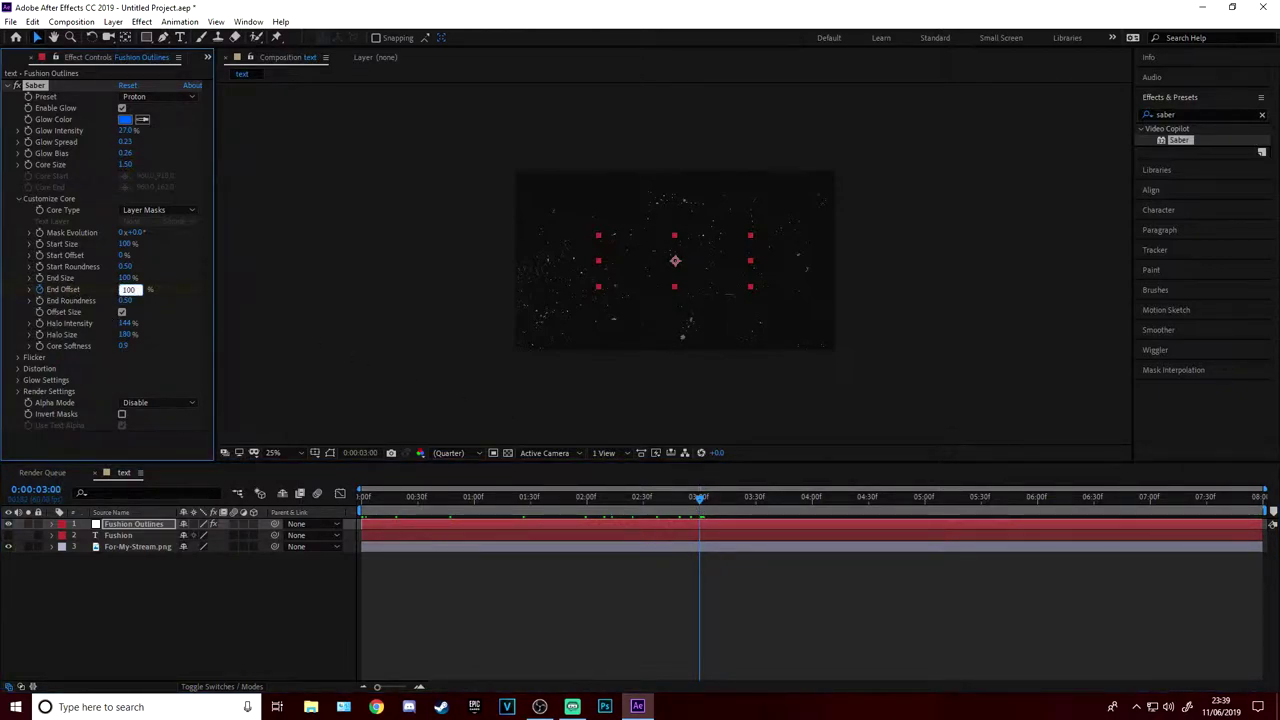
type("100")
key("Return")
left_click(694, 499)
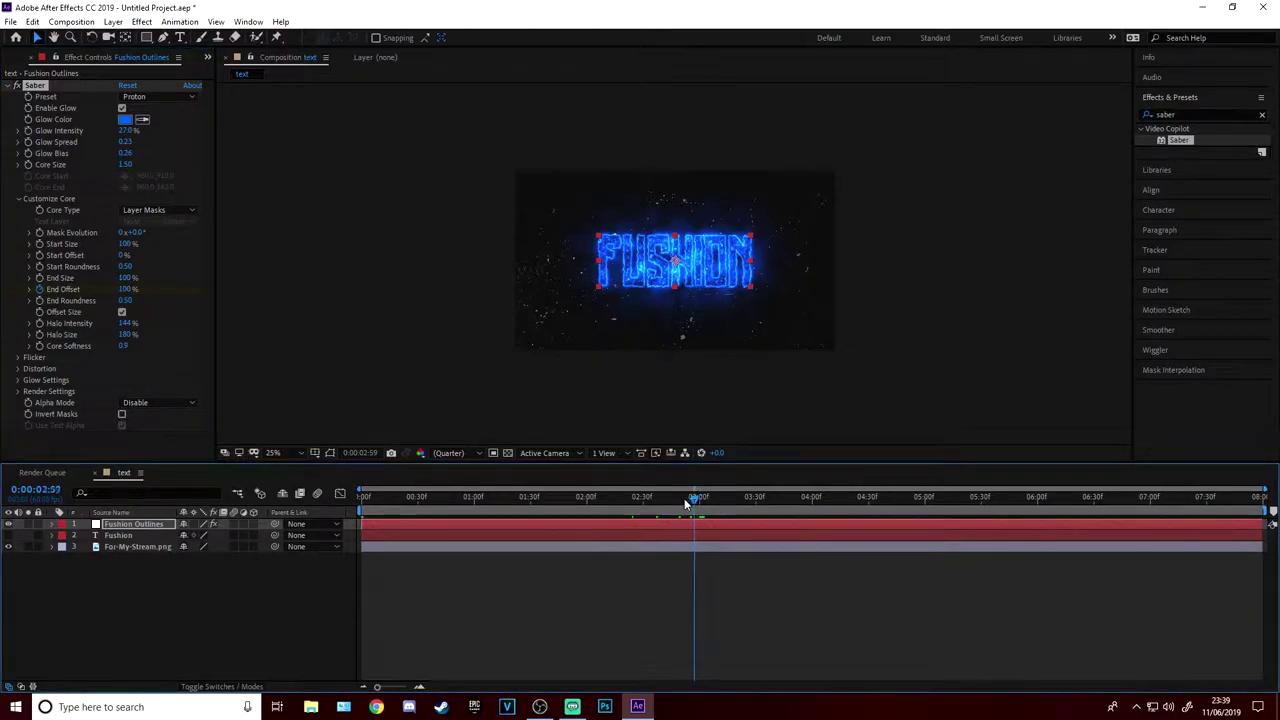
left_click_drag(686, 505, 309, 500)
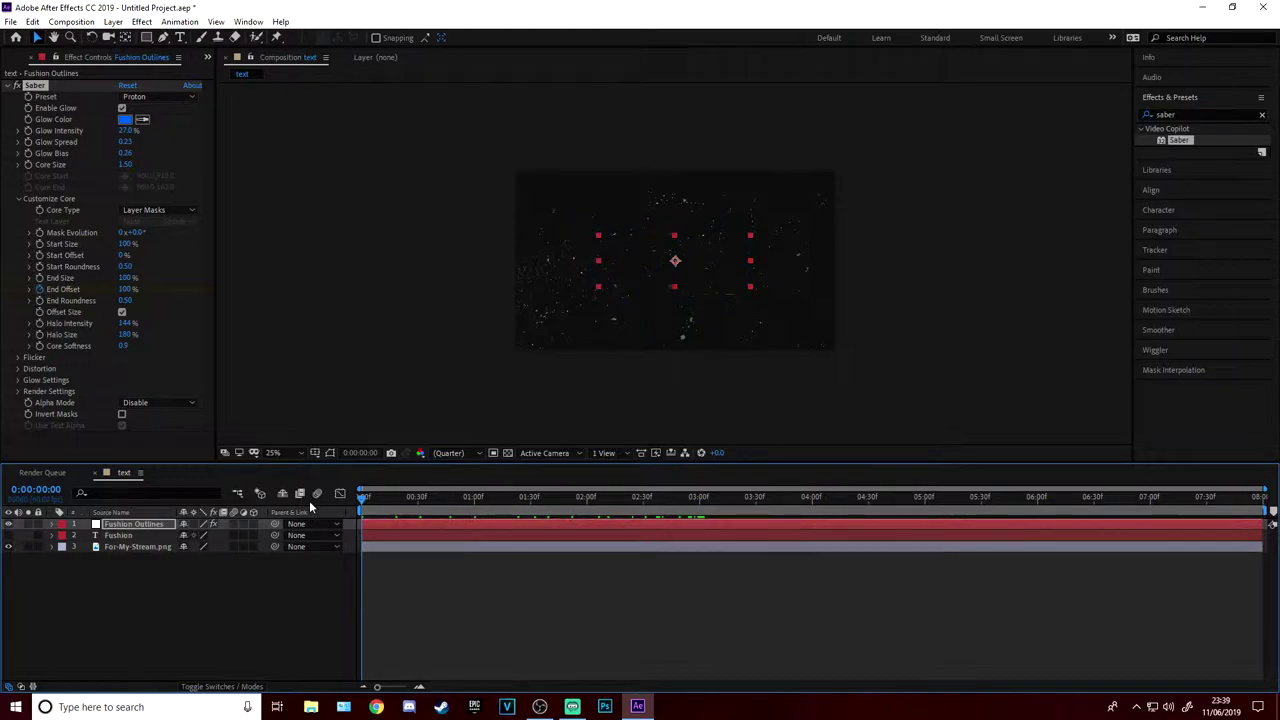
key("space")
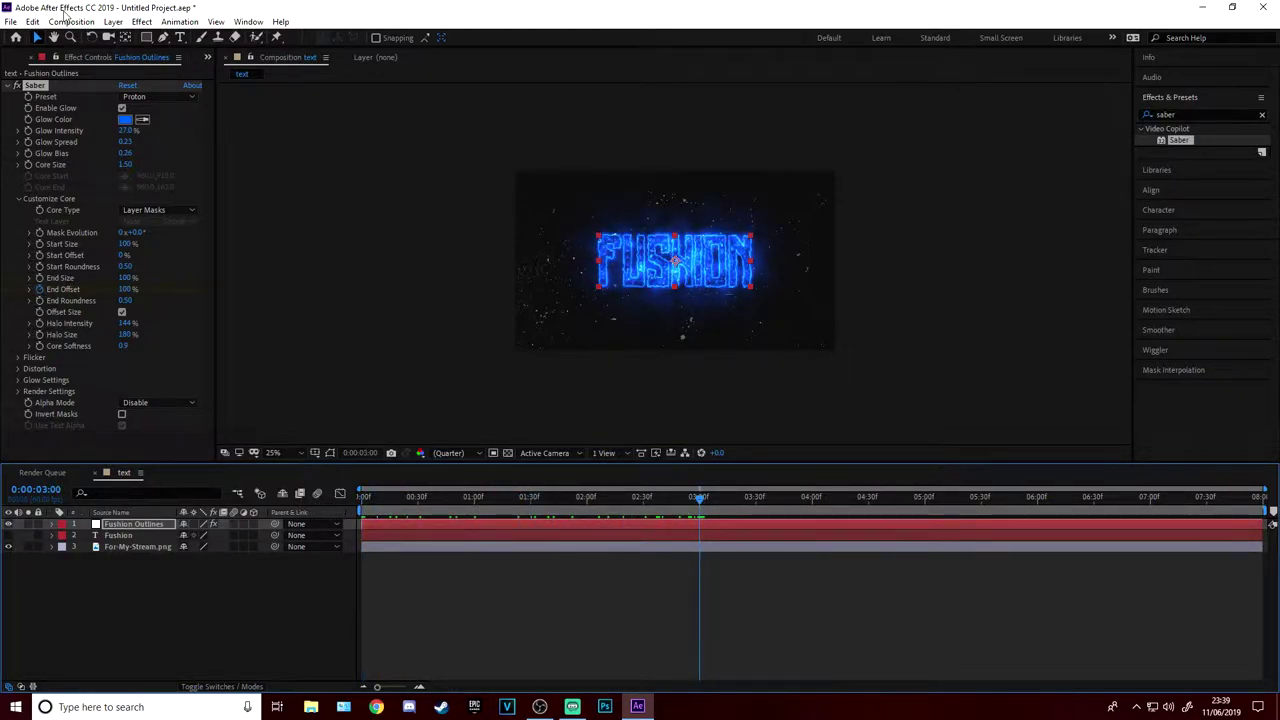
left_click(70, 22)
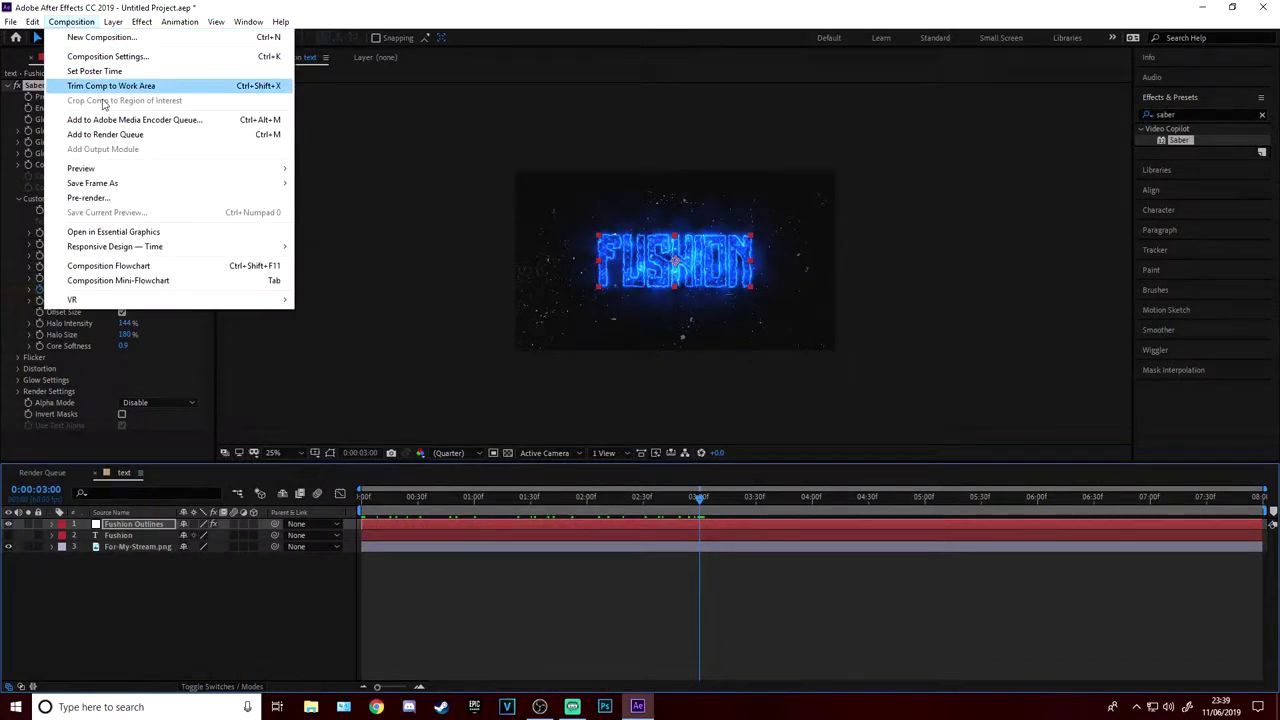
Add the text composition to the Render Queue with AVI format and RGB channels.
left_click(120, 135)
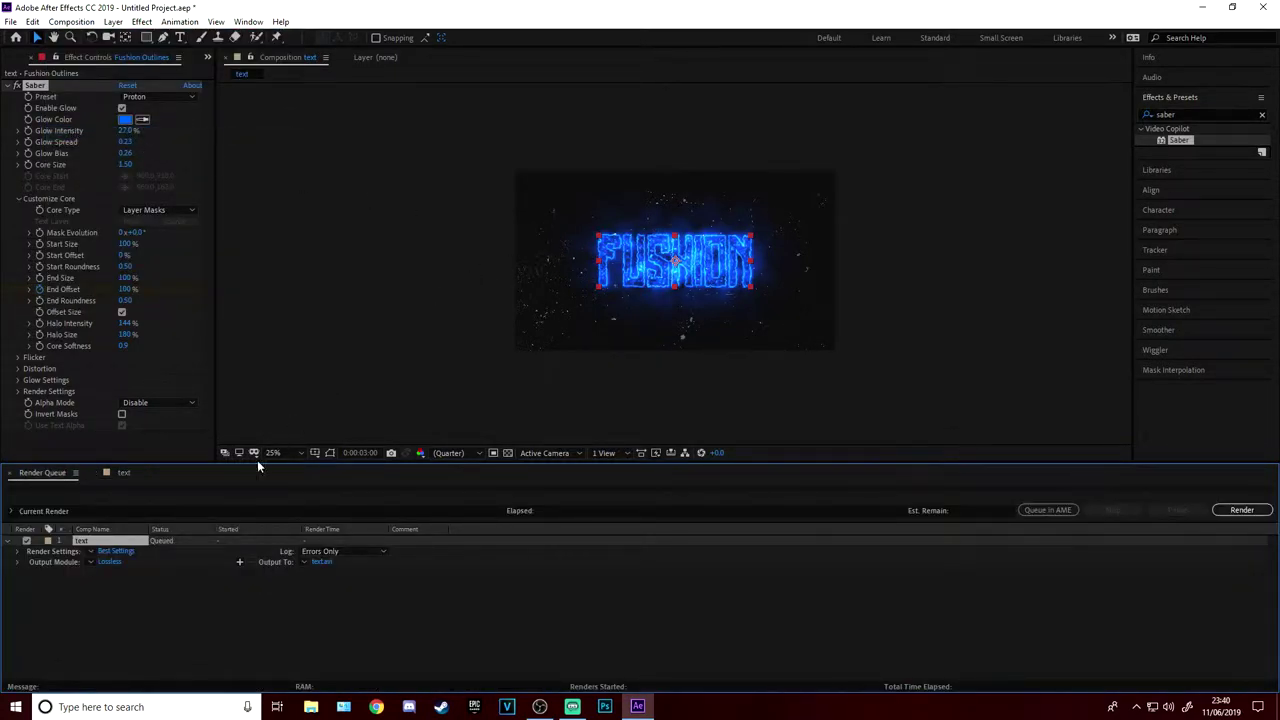
left_click(108, 561)
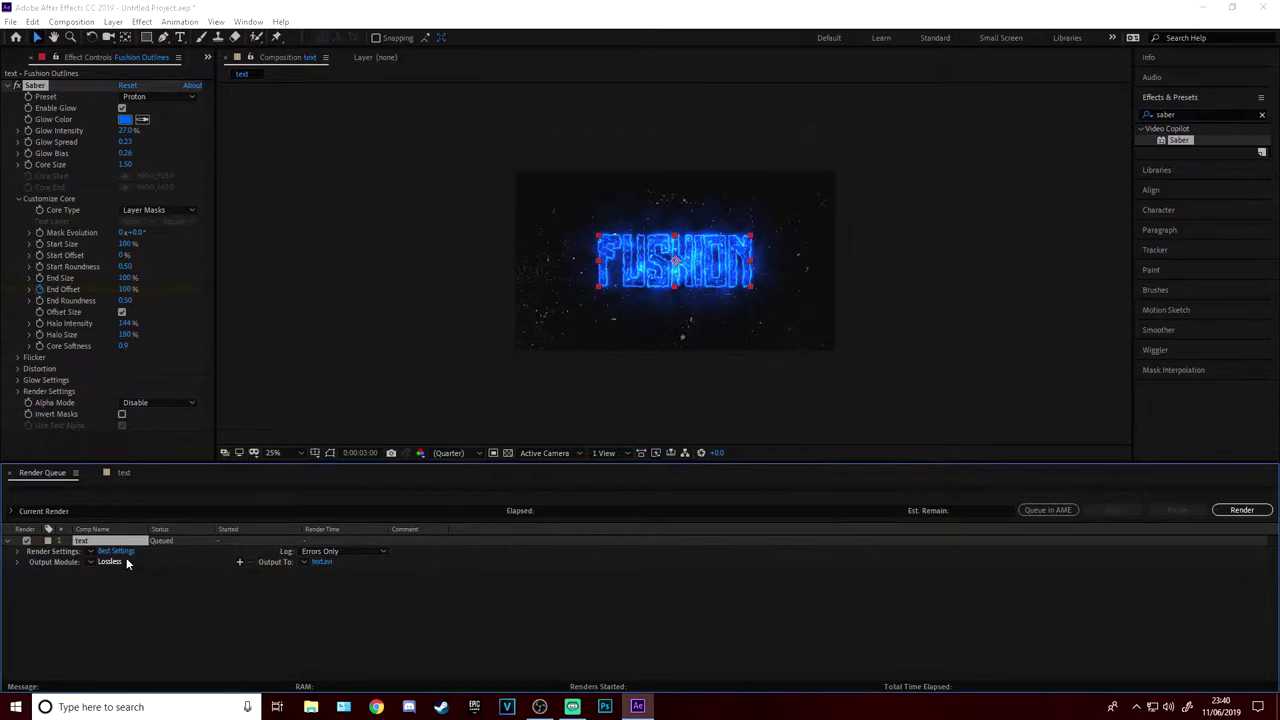
left_click(565, 190)
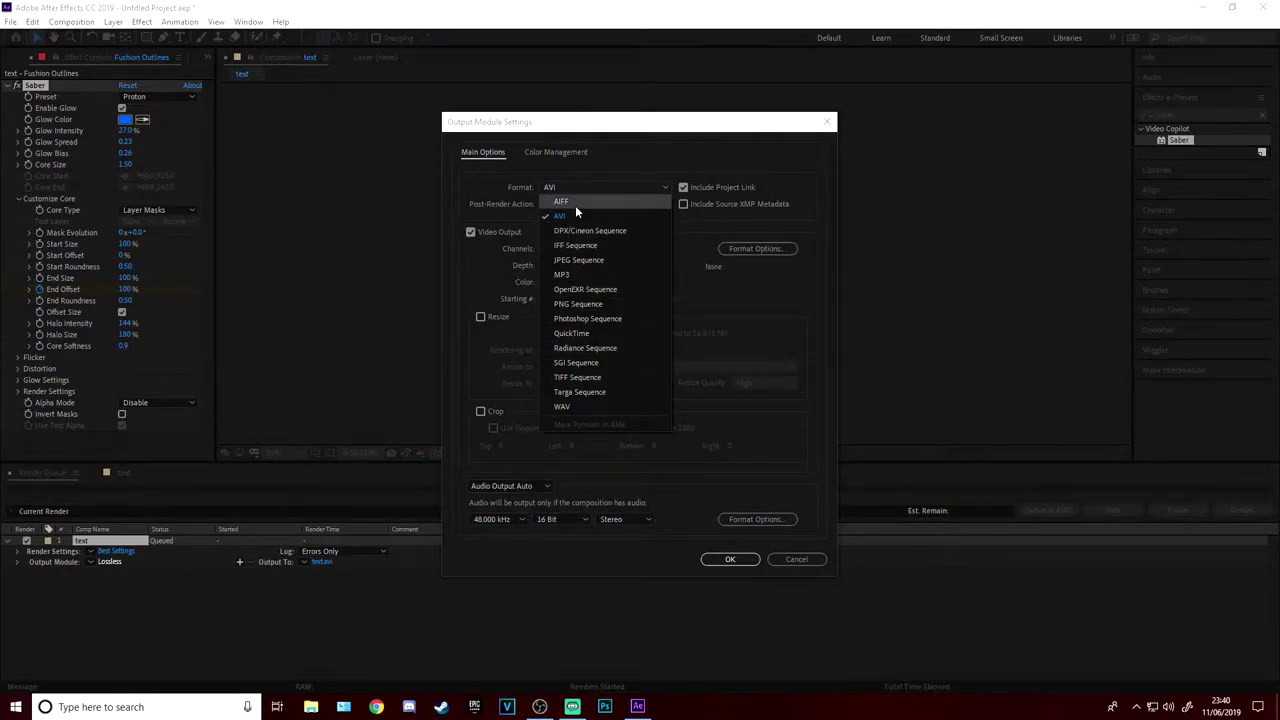
left_click(566, 216)
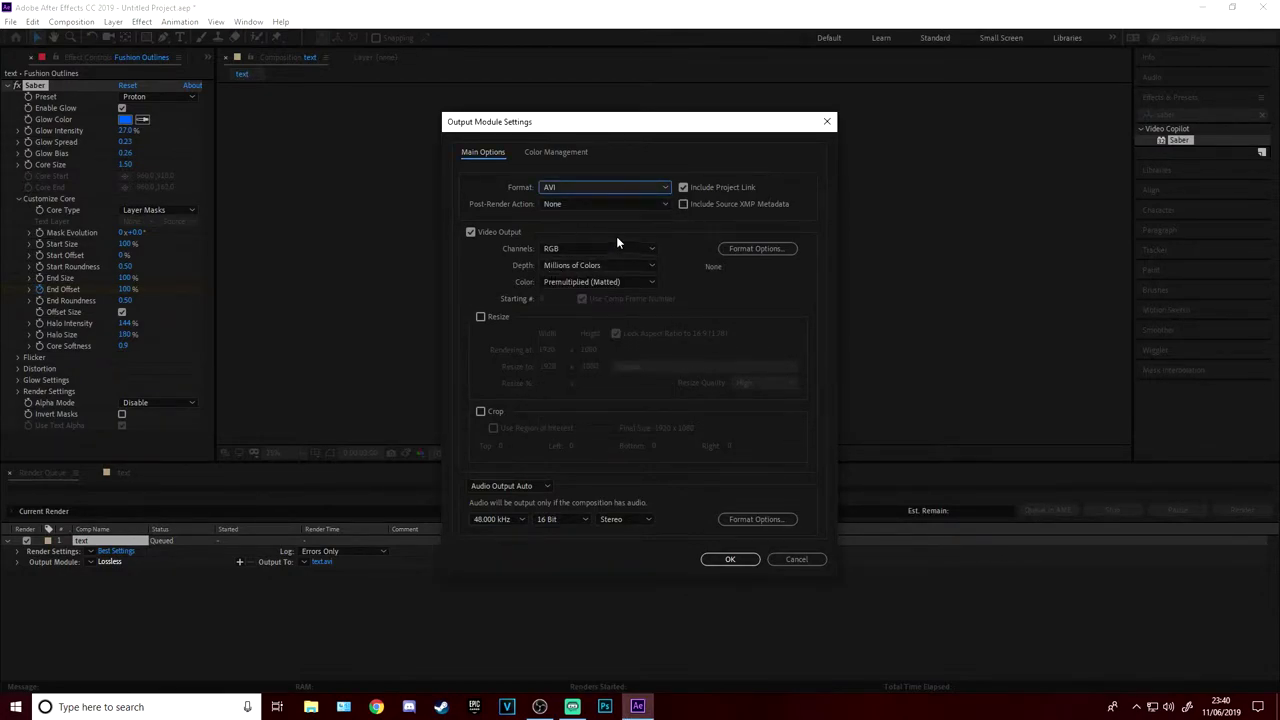
left_click(562, 248)
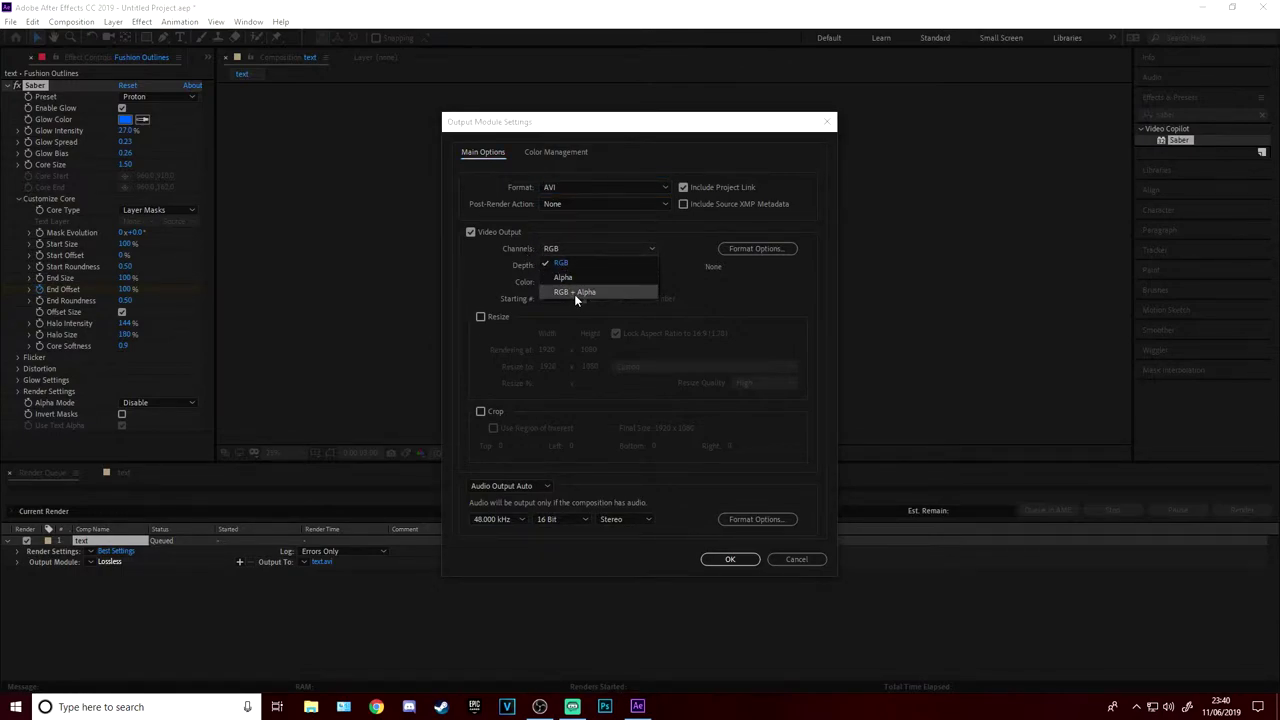
left_click(584, 248)
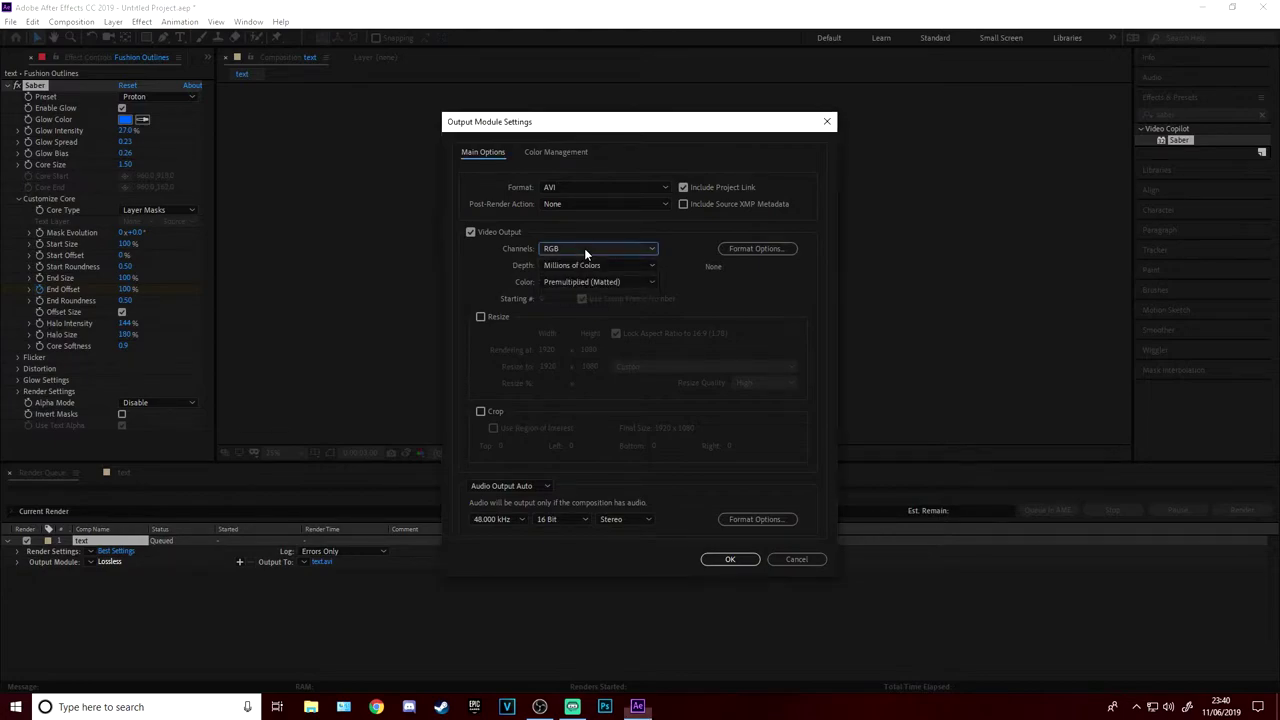
left_click(722, 559)
Name the render output file 'Fushion Tex' and save it.
left_click(319, 562)
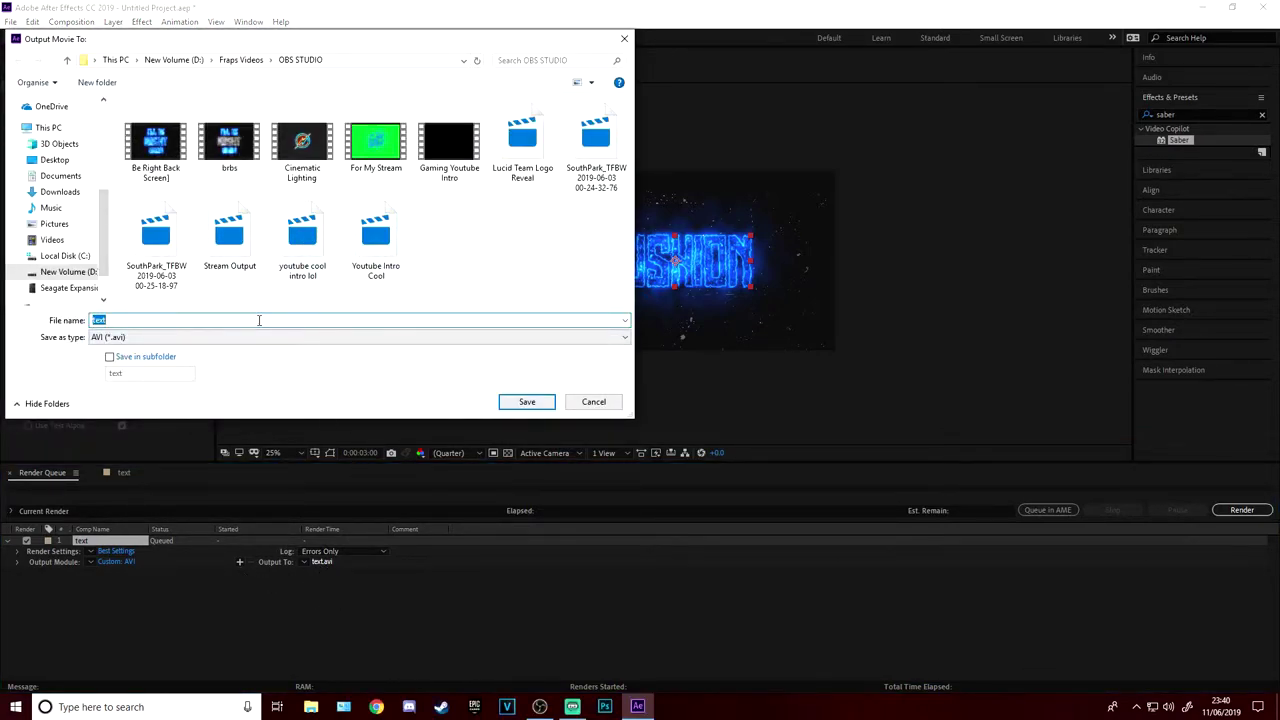
type("Fushion Tex")
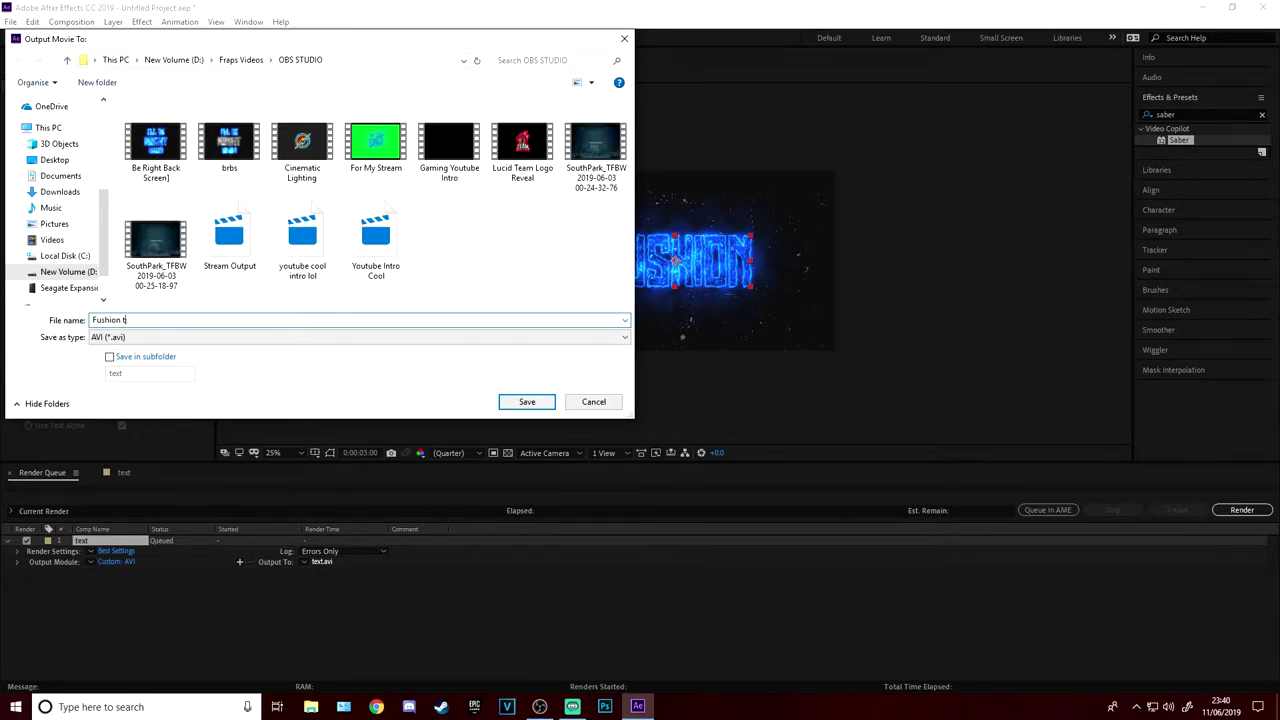
key("Return")
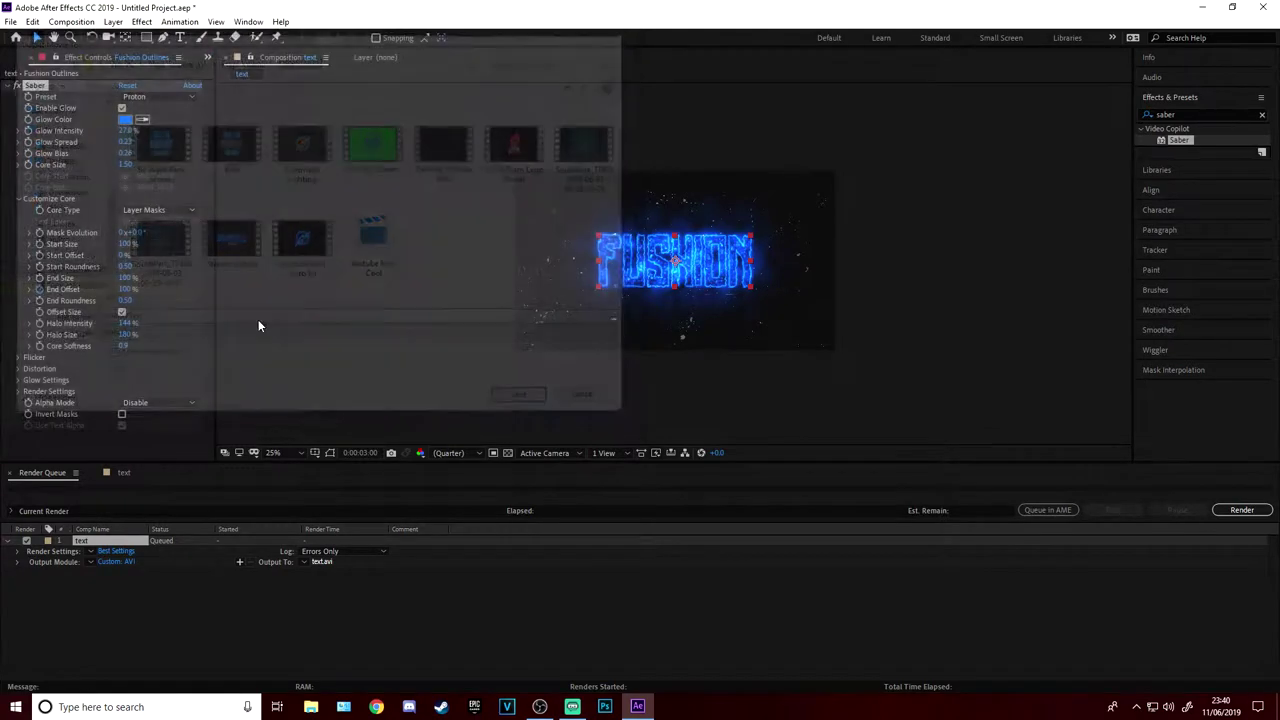